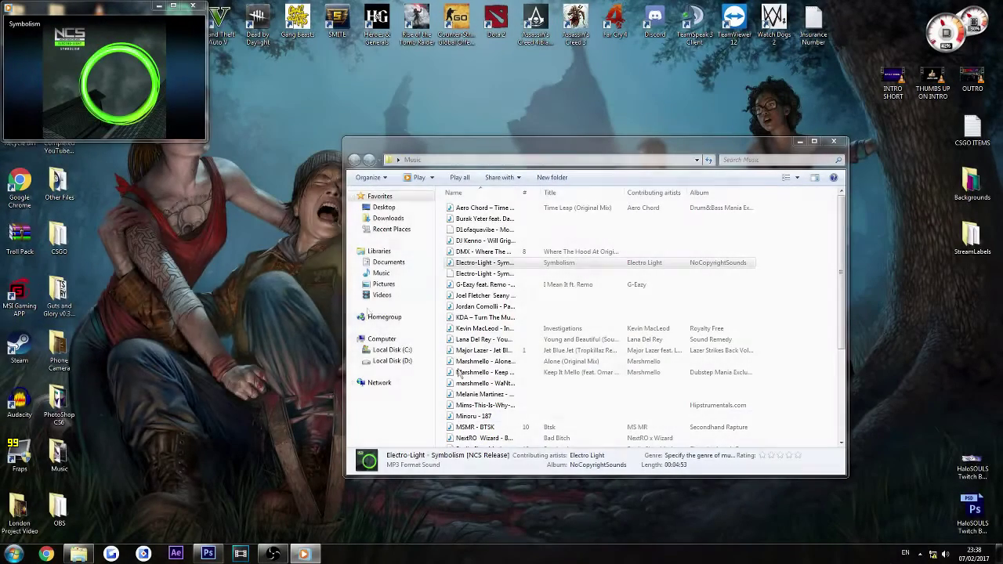
# Step: Play G-Eazy's 'I Mean It ft. Remo' and close the Music folder window
pyautogui.moveTo(107, 123)
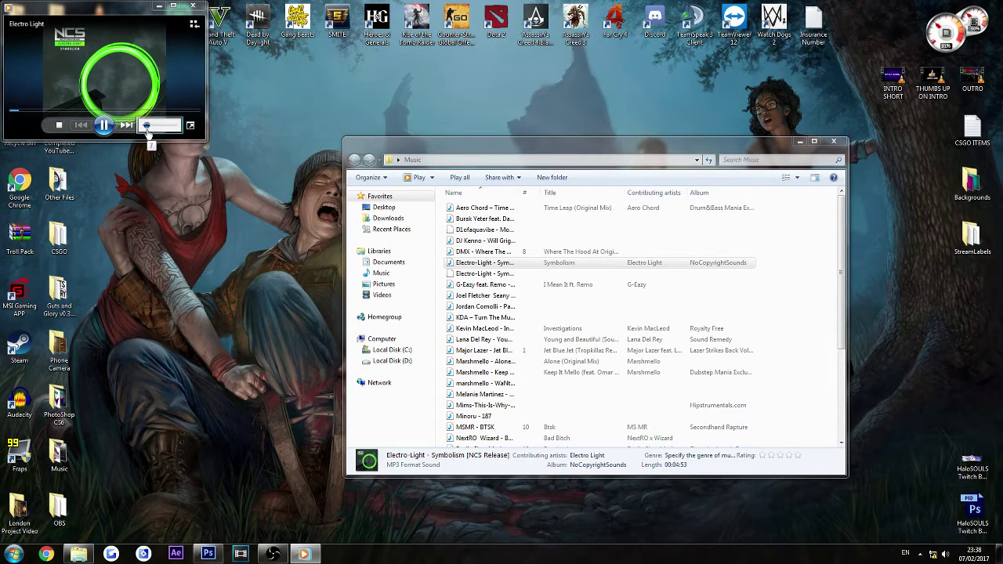
pyautogui.doubleClick(484, 285)
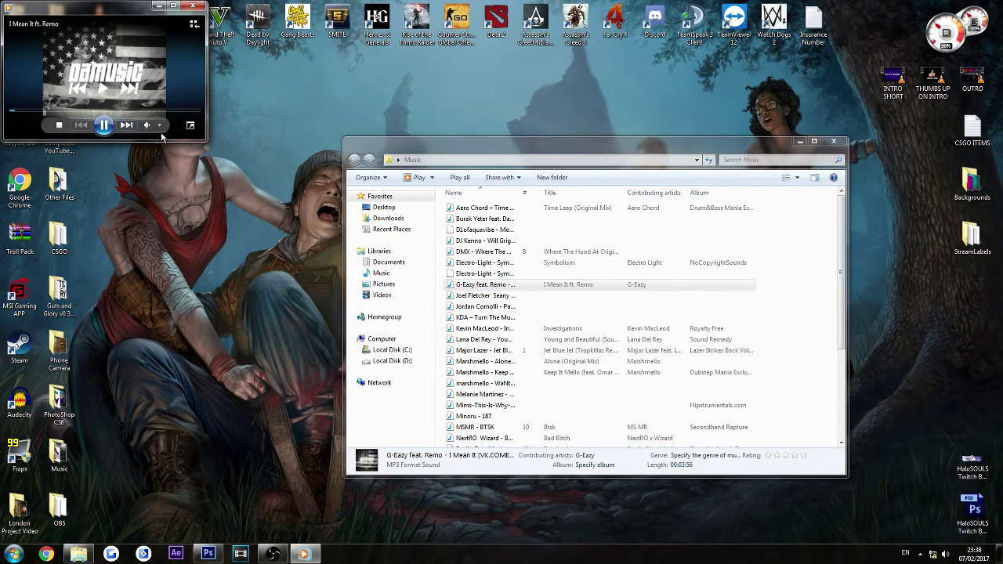
pyautogui.moveTo(158, 135)
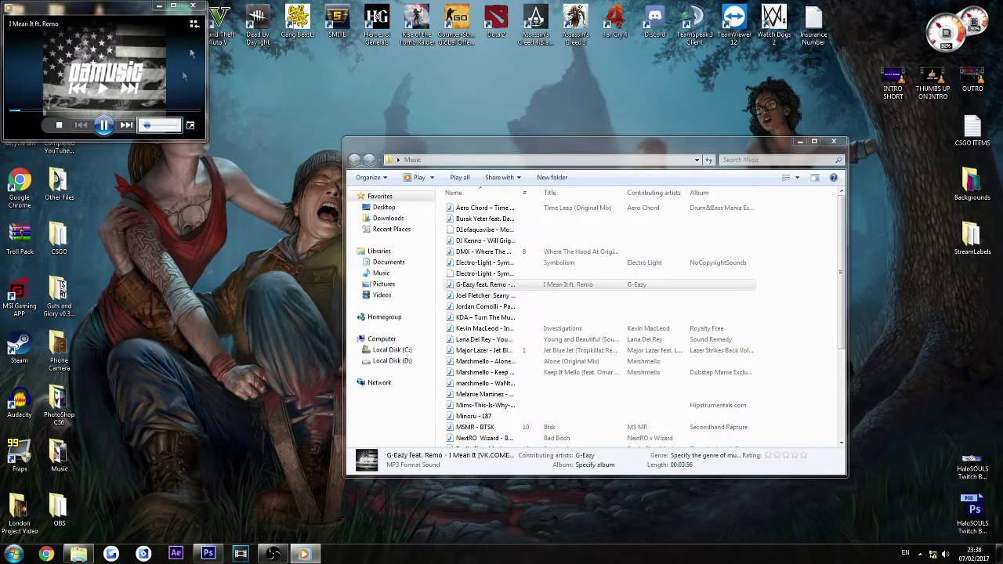
pyautogui.click(832, 141)
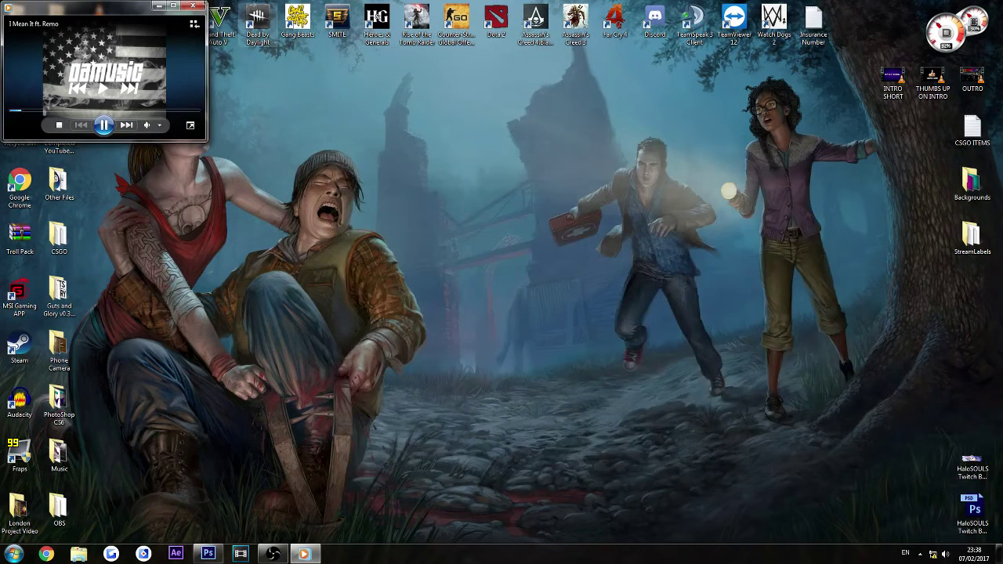
# Step: Close the mini player and restore Photoshop to a smaller window moved aside on the desktop
pyautogui.click(156, 6)
pyautogui.click(207, 553)
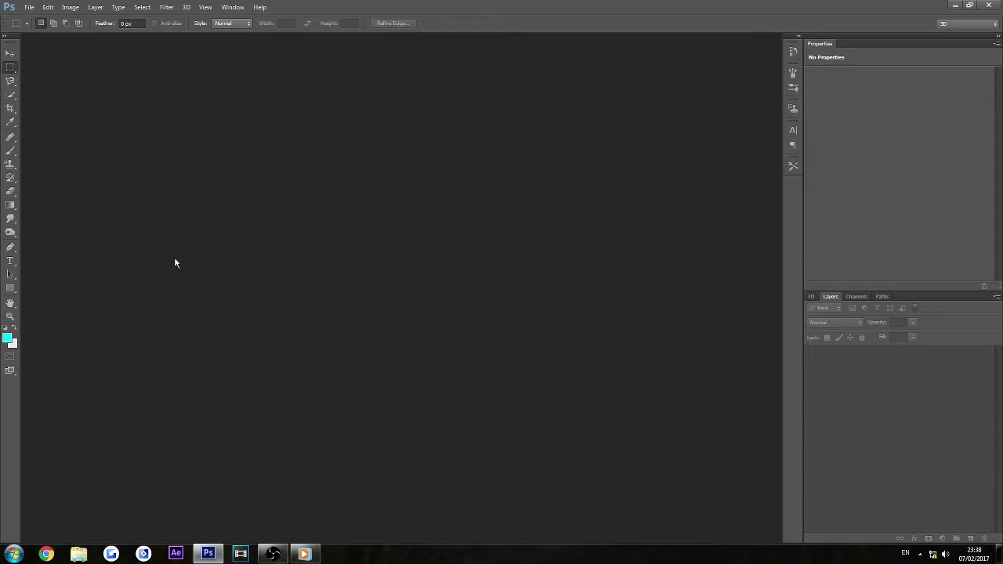
pyautogui.doubleClick(385, 4)
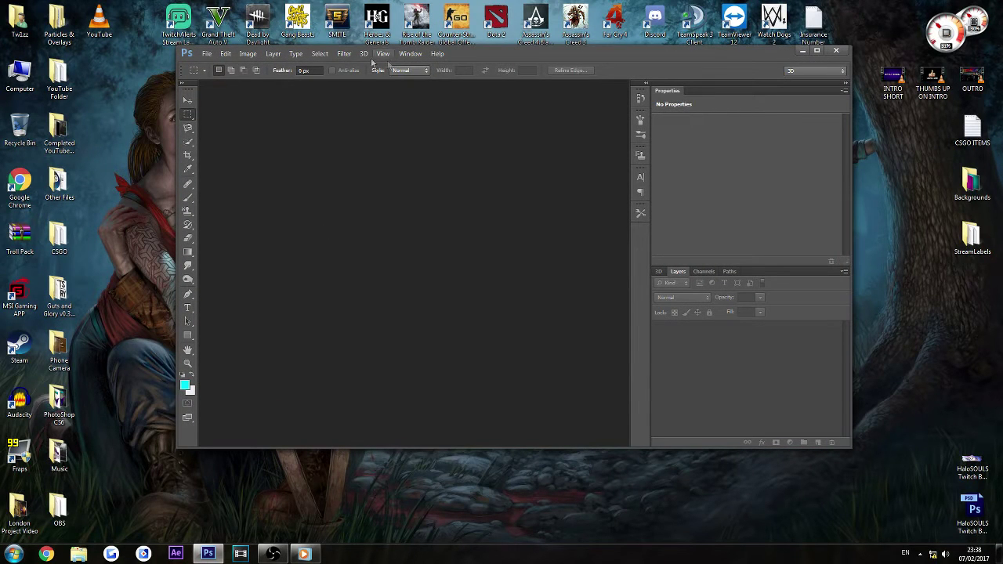
pyautogui.moveTo(549, 61); pyautogui.dragTo(511, 95)
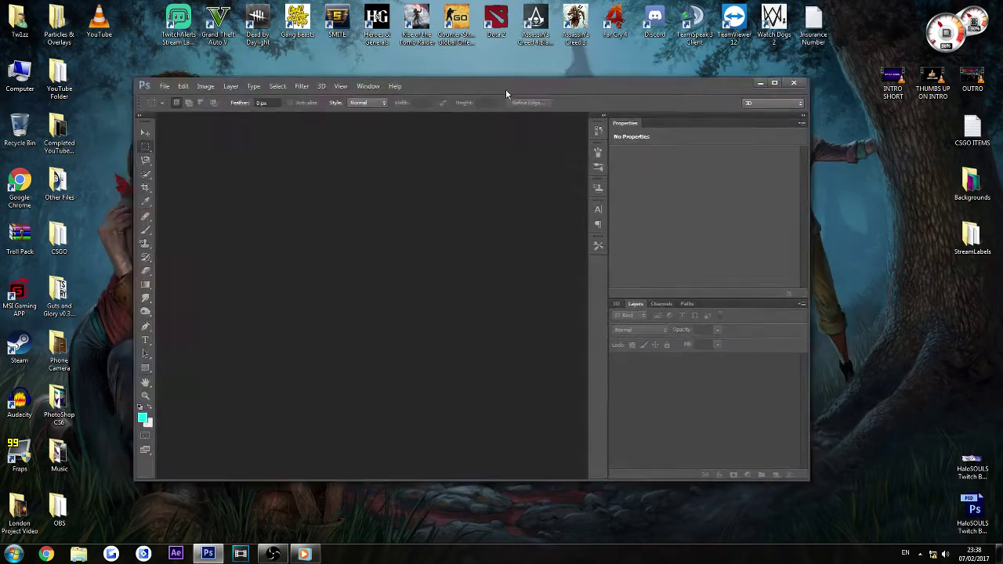
pyautogui.click(273, 554)
# Step: Open the Open Broadcaster Software settings and view the Video page
pyautogui.click(531, 484)
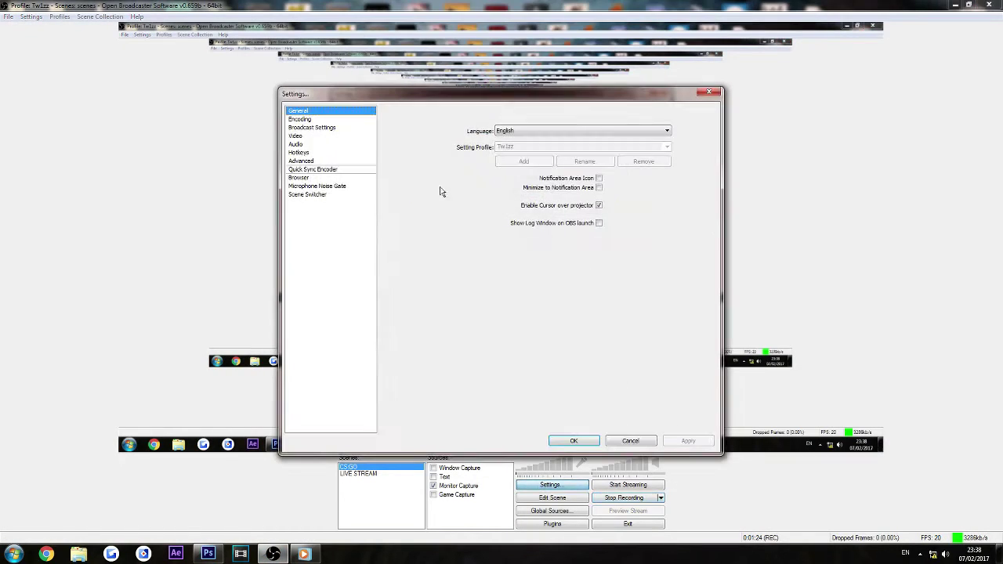
pyautogui.click(296, 136)
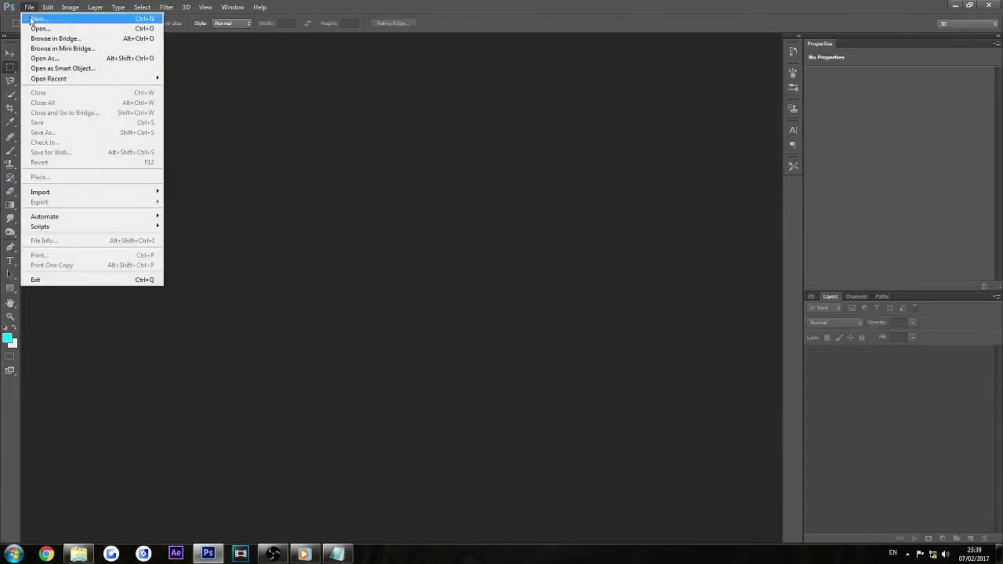
# Step: Create a new 500 × 100 px document with a transparent background
pyautogui.click(35, 24)
pyautogui.write('500')
pyautogui.press('Tab')
pyautogui.write('100')
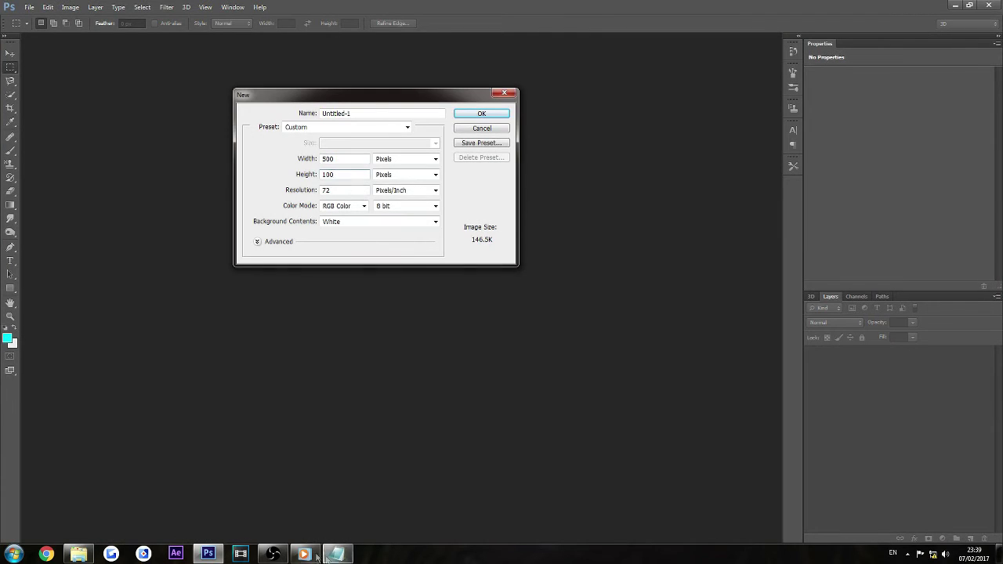
pyautogui.click(304, 554)
pyautogui.click(391, 230)
pyautogui.click(391, 222)
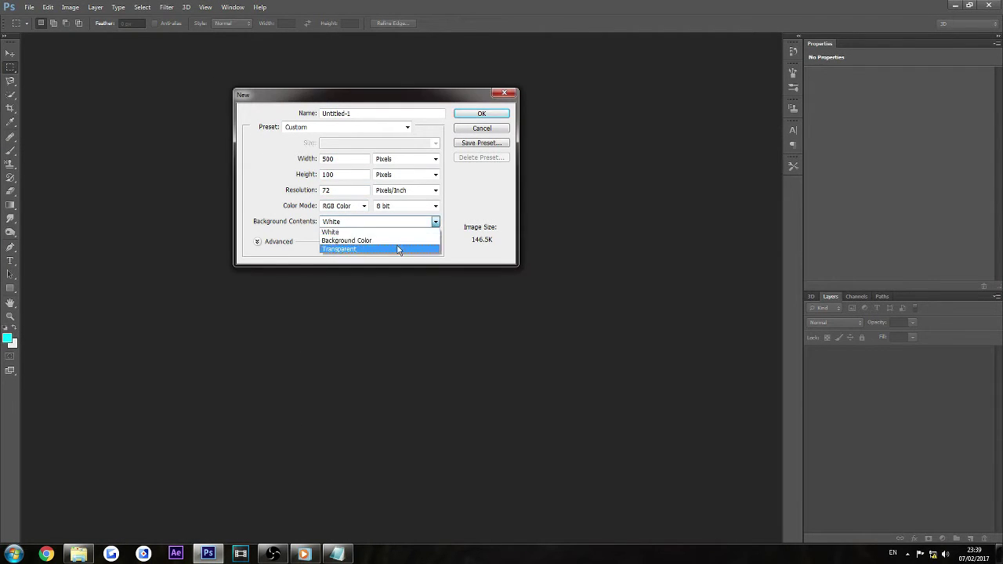
pyautogui.click(398, 249)
pyautogui.click(435, 205)
pyautogui.click(388, 216)
pyautogui.click(491, 115)
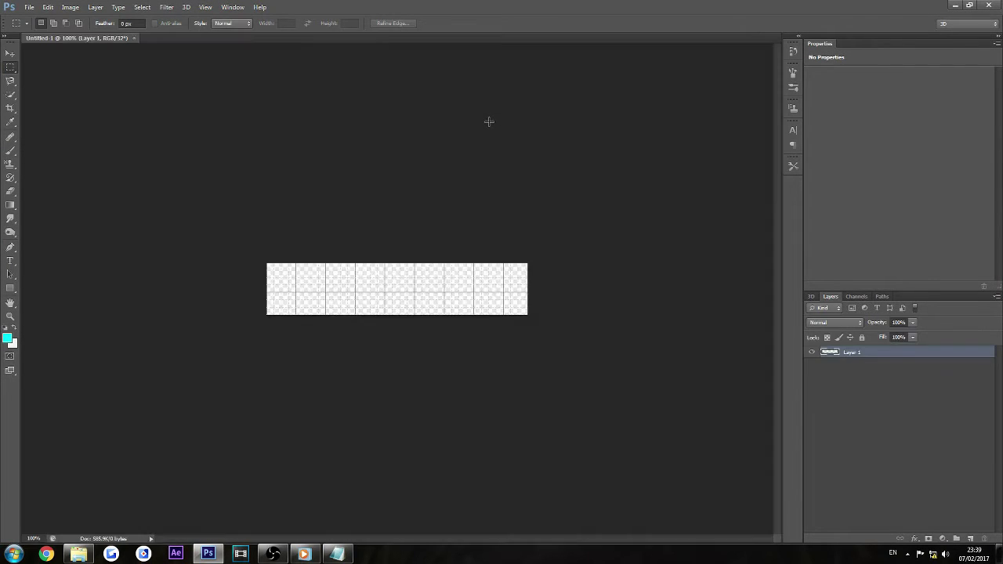
# Step: Recreate the document at 8 bit, close the 32-bit Untitled-1, and view at 200%
pyautogui.click(29, 7)
pyautogui.click(436, 205)
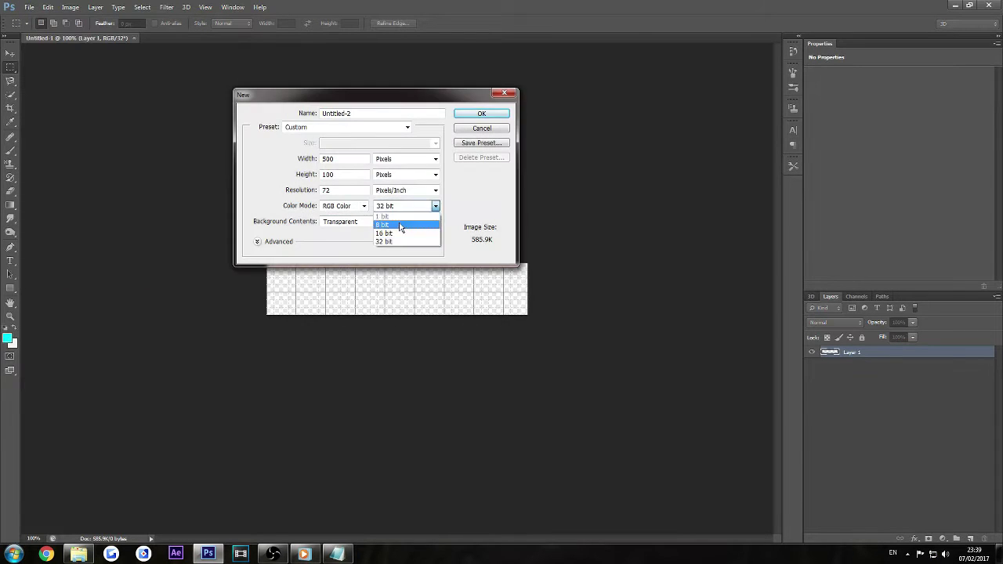
pyautogui.click(407, 221)
pyautogui.click(482, 114)
pyautogui.click(111, 41)
pyautogui.click(160, 39)
pyautogui.click(134, 38)
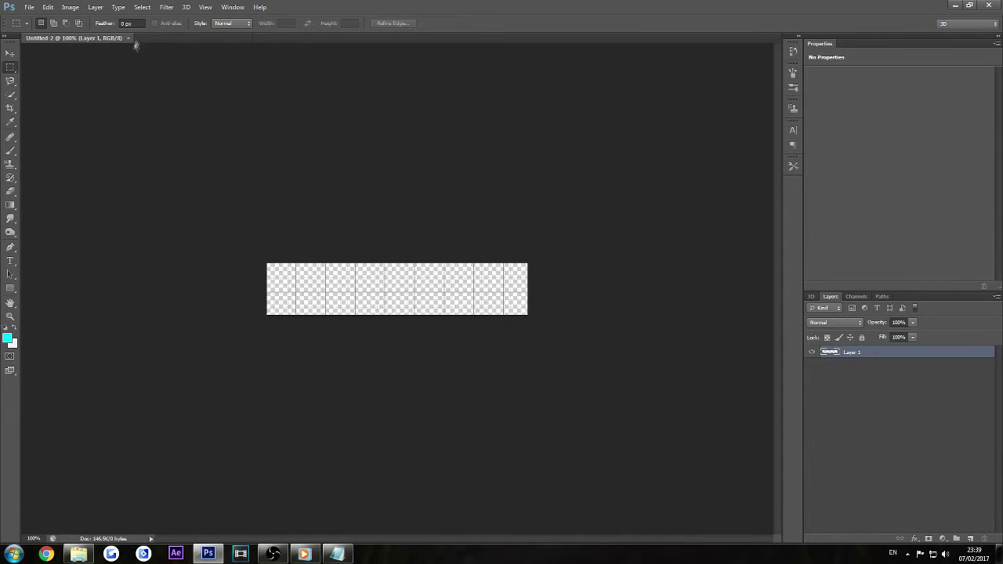
pyautogui.hotkey('ctrl', '+')
pyautogui.hotkey('ctrl', '+')
pyautogui.hotkey('ctrl', '-')
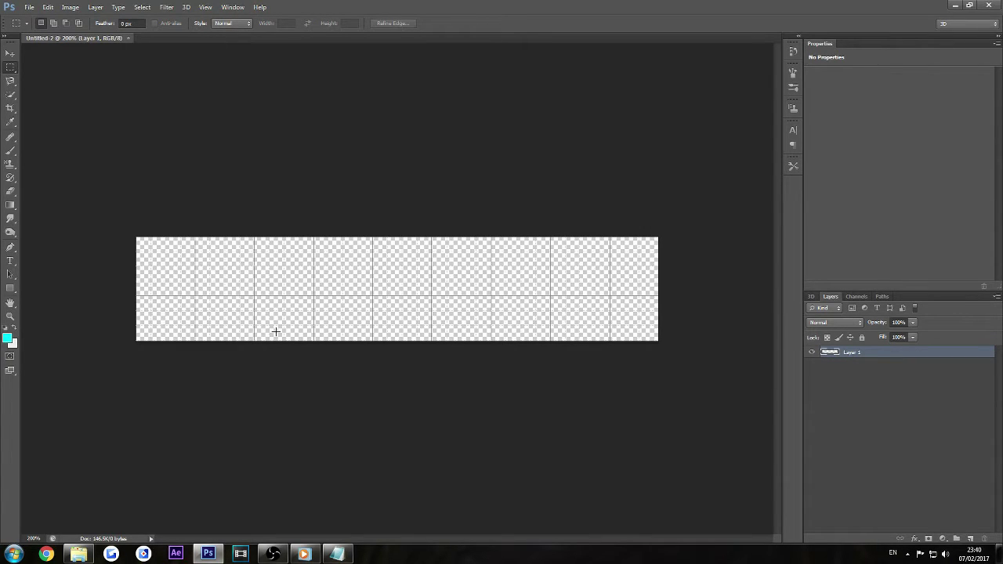
# Step: Switch to the Pen tool in Shape mode with a green fill
pyautogui.click(10, 246)
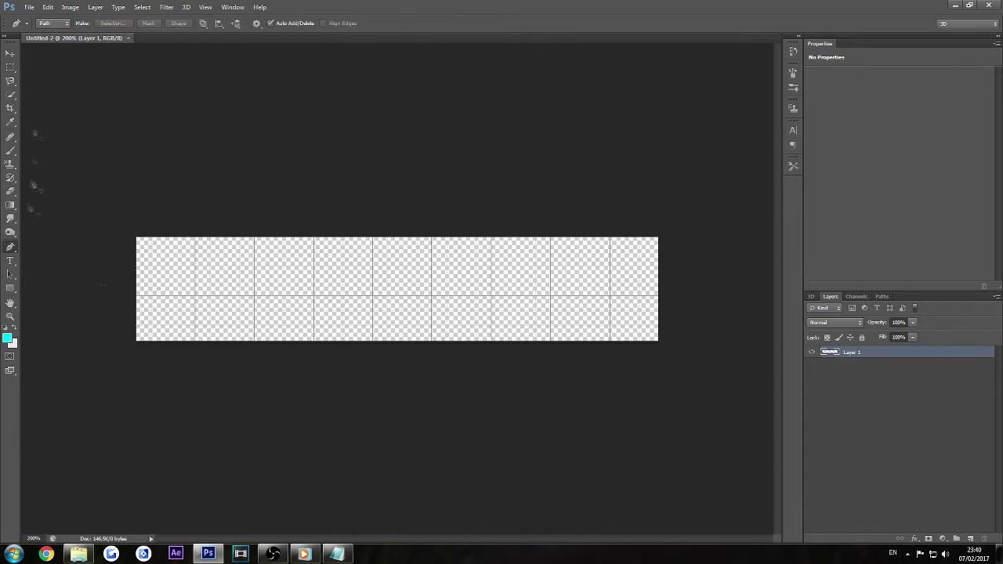
pyautogui.click(95, 24)
pyautogui.click(69, 93)
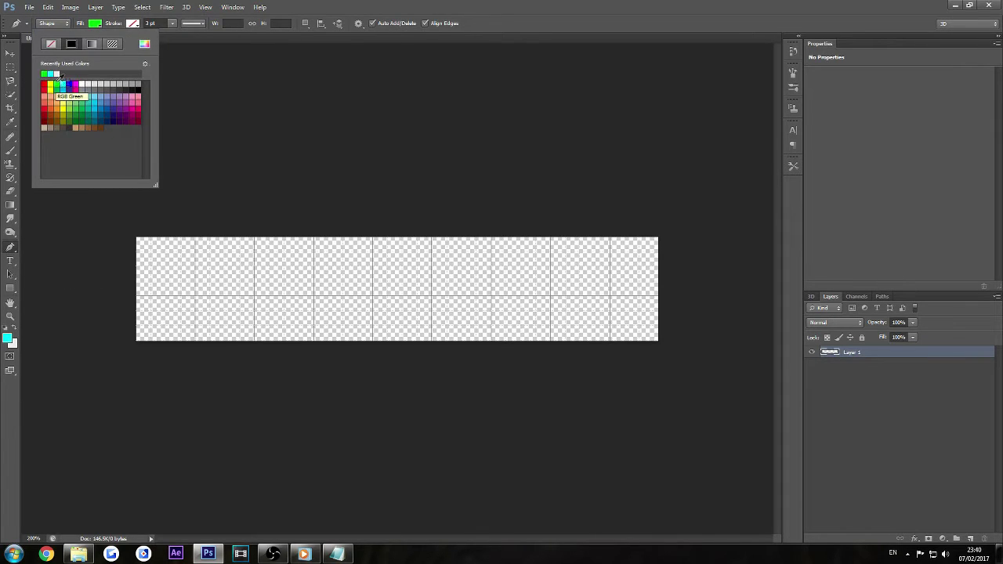
pyautogui.click(141, 246)
# Step: Draw the banner with curved anchors at the bottom-left, bottom edge, bottom-right and top-right corners
pyautogui.click(137, 238)
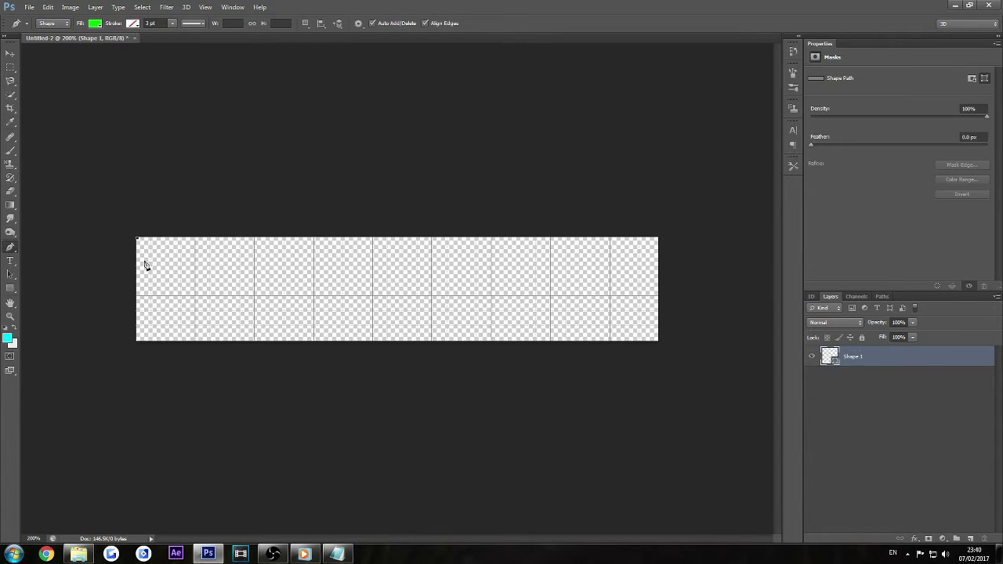
pyautogui.moveTo(137, 341); pyautogui.dragTo(41, 406)
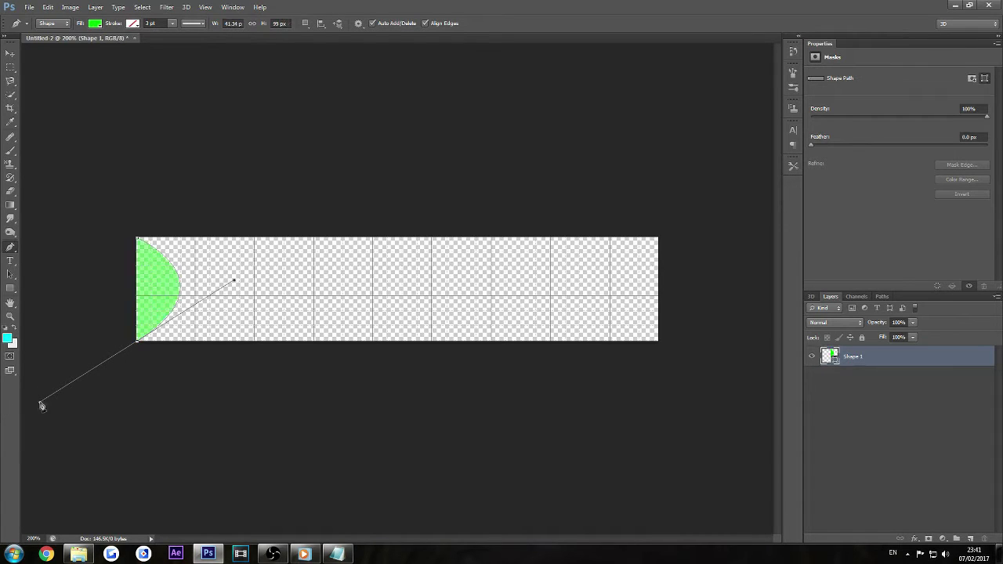
pyautogui.click(144, 342)
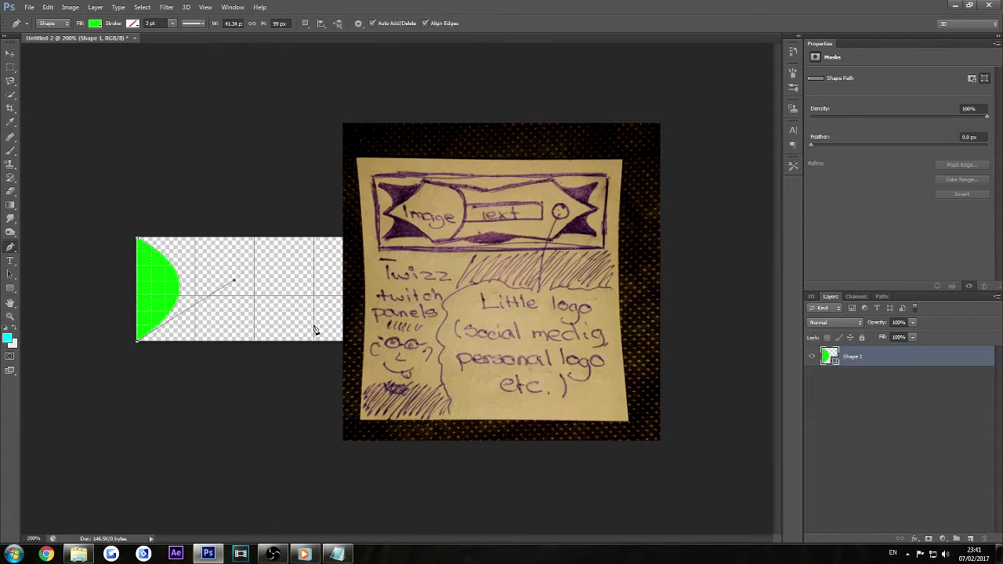
pyautogui.moveTo(314, 328)
pyautogui.mouseDown()
pyautogui.moveTo(384, 343)
pyautogui.moveTo(493, 291)
pyautogui.mouseUp()
pyautogui.press('Return')
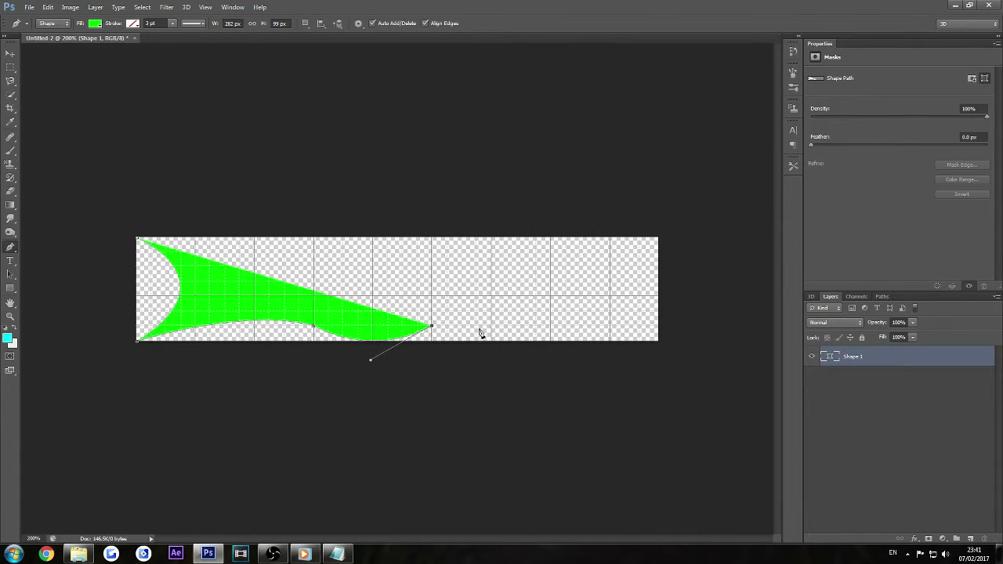
pyautogui.moveTo(658, 342); pyautogui.dragTo(709, 381)
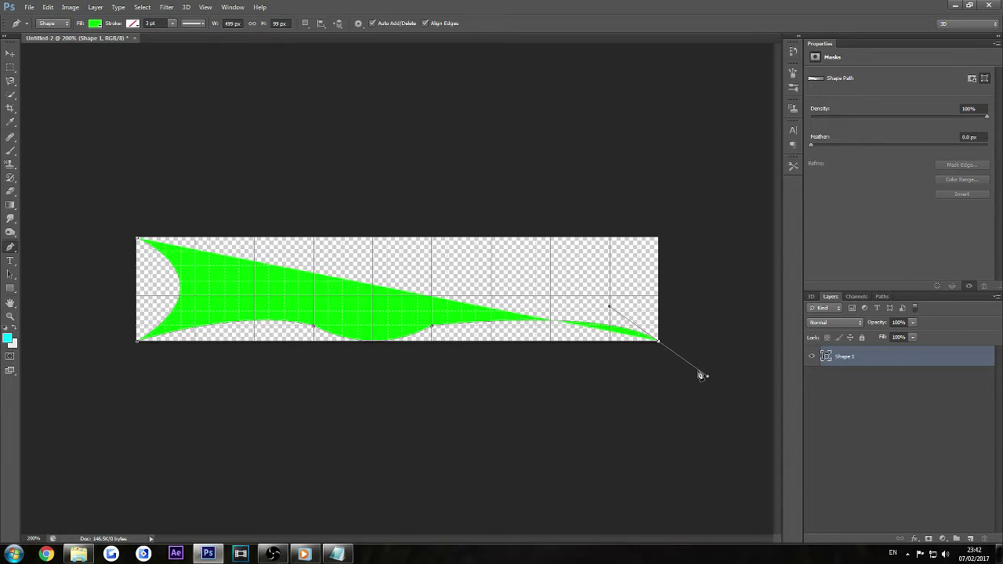
pyautogui.hotkey('ctrl', 'z')
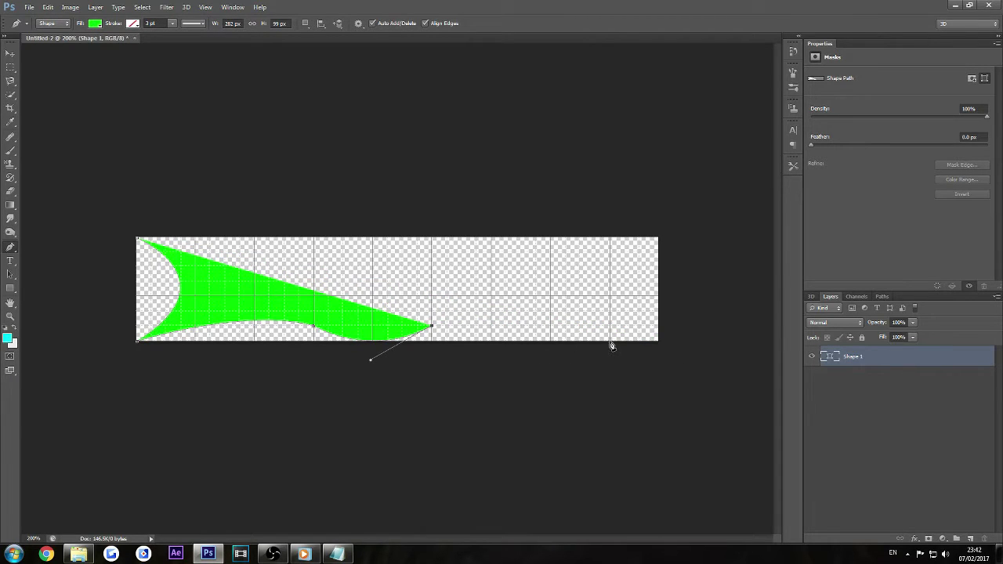
pyautogui.moveTo(610, 341); pyautogui.dragTo(670, 379)
pyautogui.click(611, 342)
pyautogui.moveTo(610, 238); pyautogui.dragTo(710, 191)
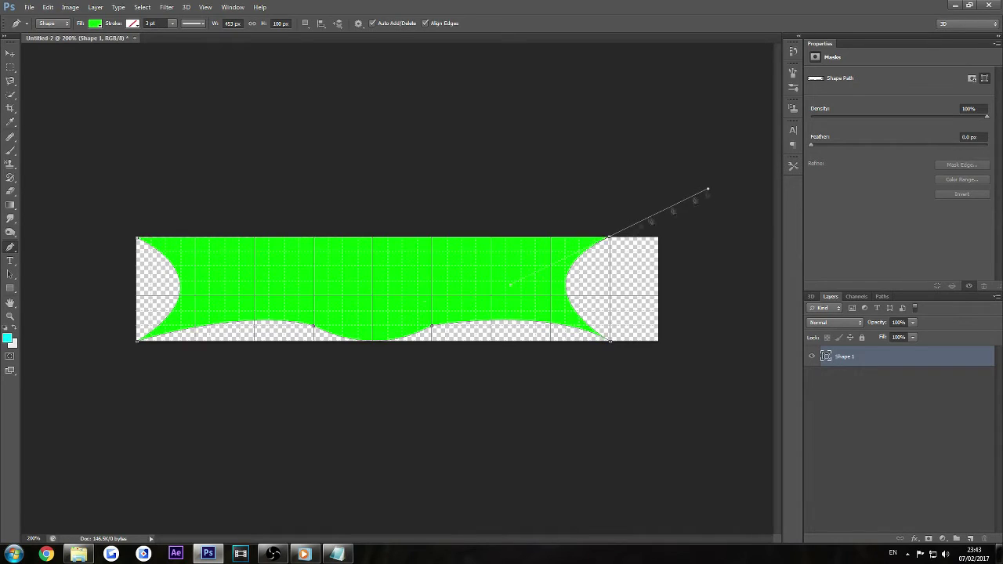
pyautogui.click(609, 238)
pyautogui.hotkey('ctrl', '-')
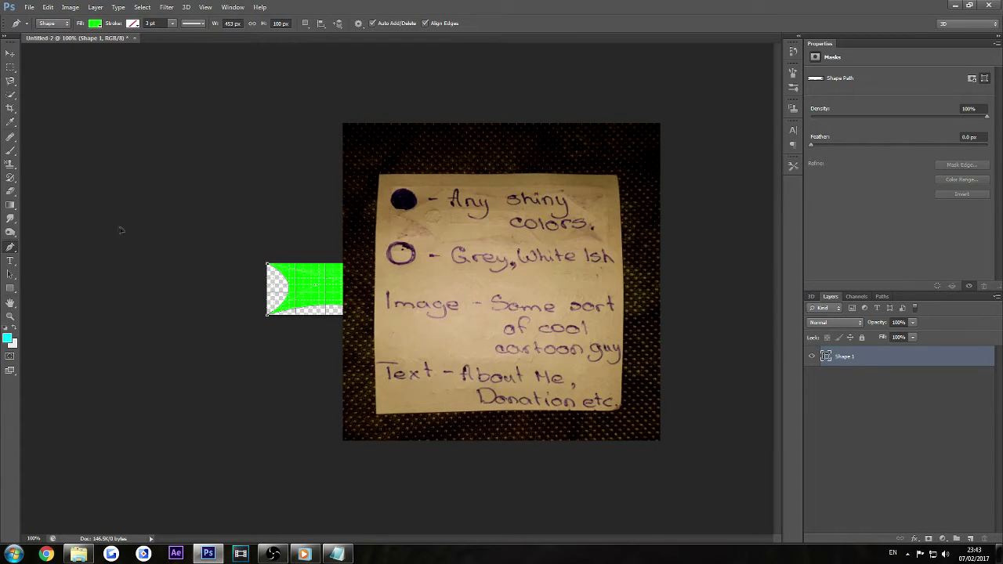
# Step: Nudge the banner right and give Shape 1 a 2 px black outside stroke
pyautogui.press('v')
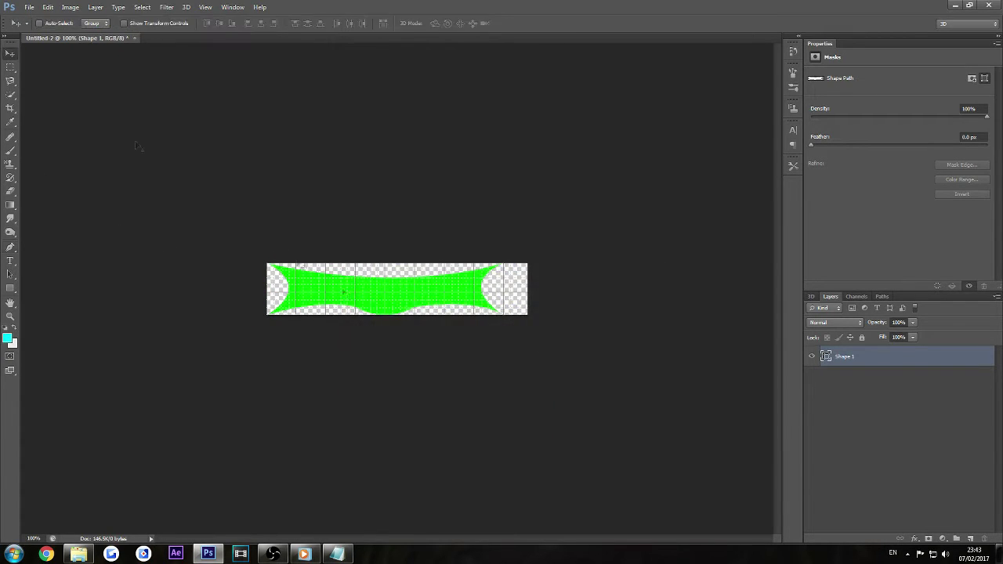
pyautogui.moveTo(360, 304); pyautogui.dragTo(382, 304)
pyautogui.hotkey('ctrl', '+')
pyautogui.hotkey('ctrl', '+')
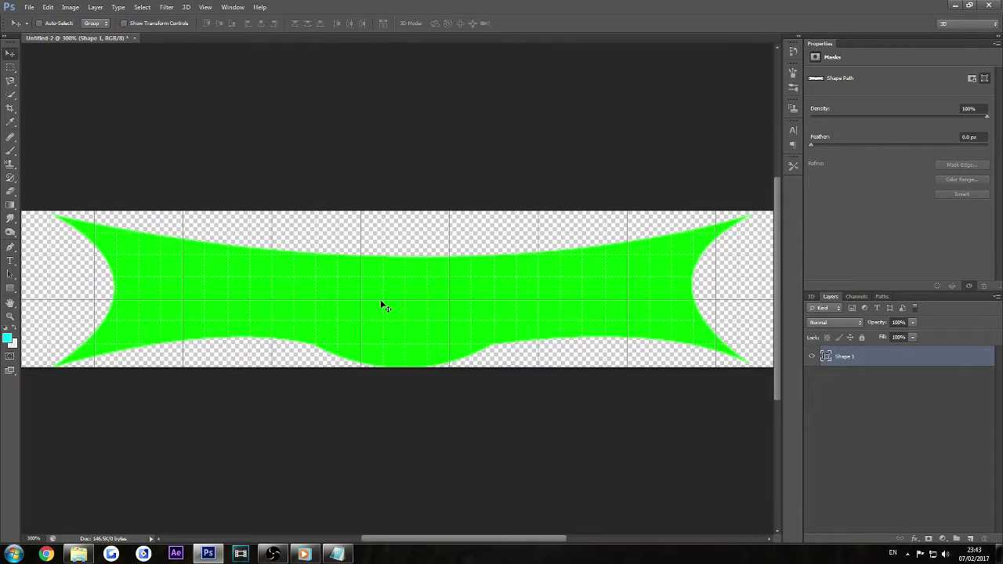
pyautogui.press('h')
pyautogui.doubleClick(979, 360)
pyautogui.click(674, 231)
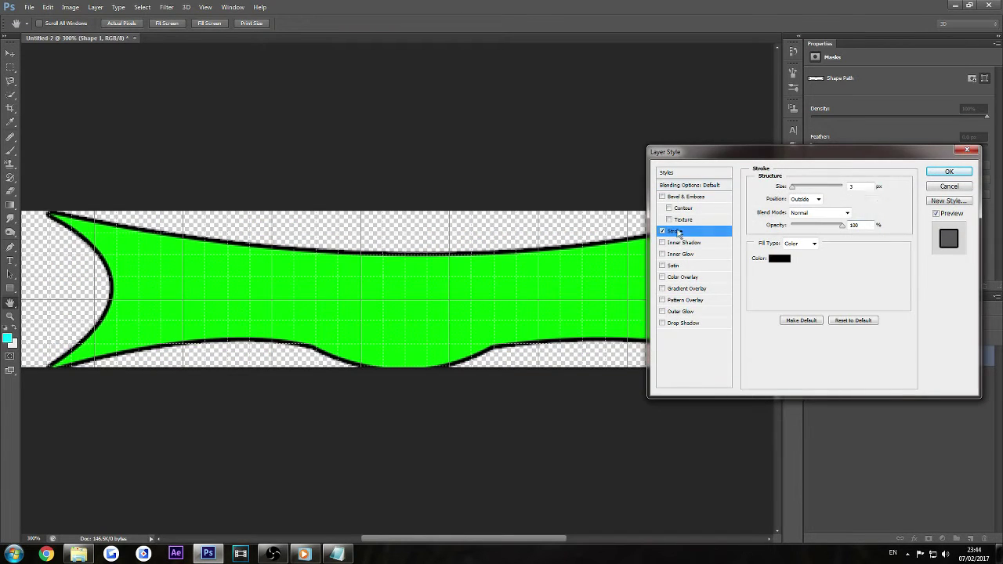
pyautogui.click(939, 173)
# Step: Slightly resize the banner with Free Transform and shift it a few pixels right
pyautogui.hotkey('ctrl', 't')
pyautogui.moveTo(759, 194); pyautogui.dragTo(757, 193)
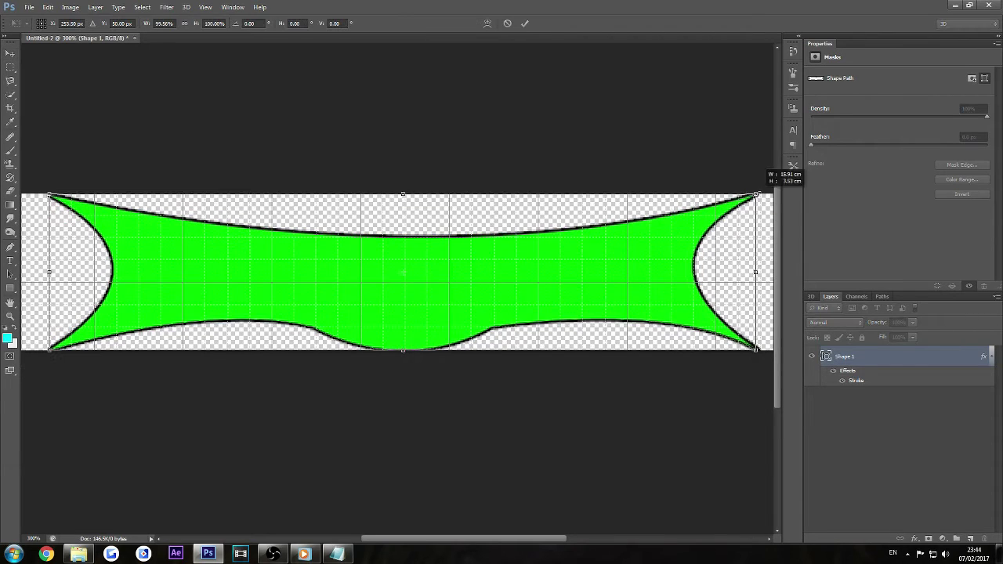
pyautogui.press('Return')
pyautogui.press('v')
pyautogui.scroll(-1, 506, 262)
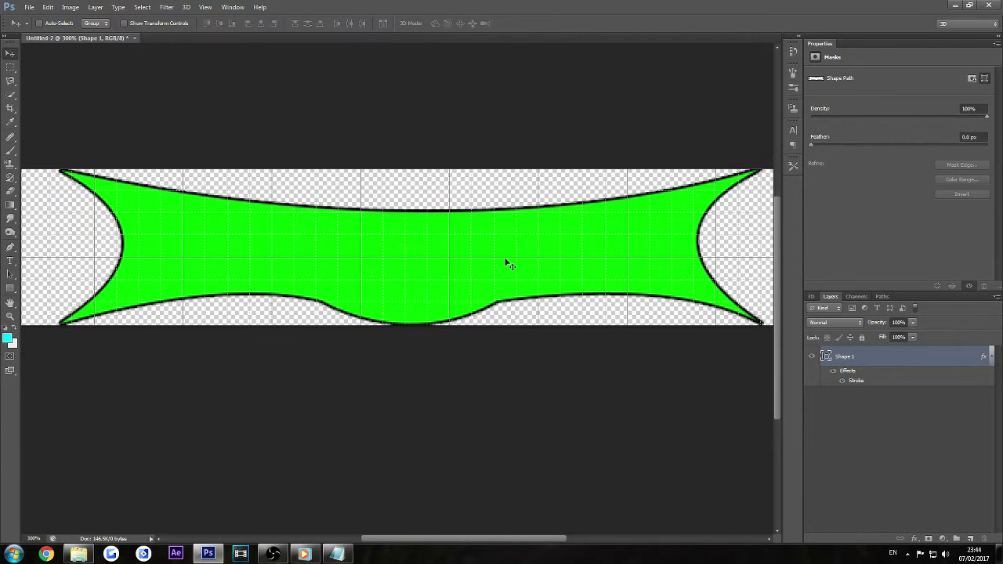
pyautogui.hotkey('ctrl', '-')
pyautogui.moveTo(461, 279); pyautogui.dragTo(468, 284)
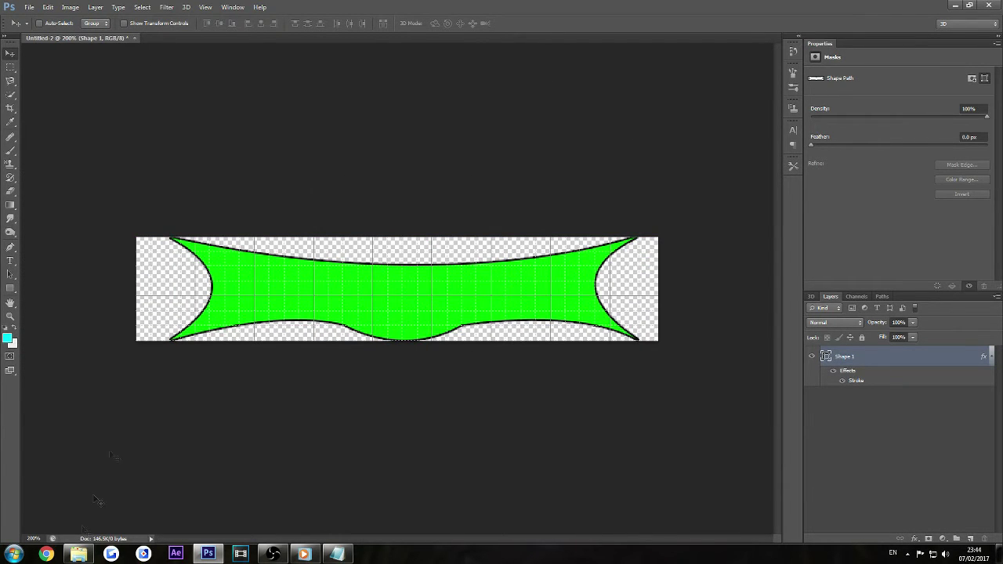
# Step: Play tracks from the Music folder through to the Marshmello song, then return to Photoshop
pyautogui.press('super+d')
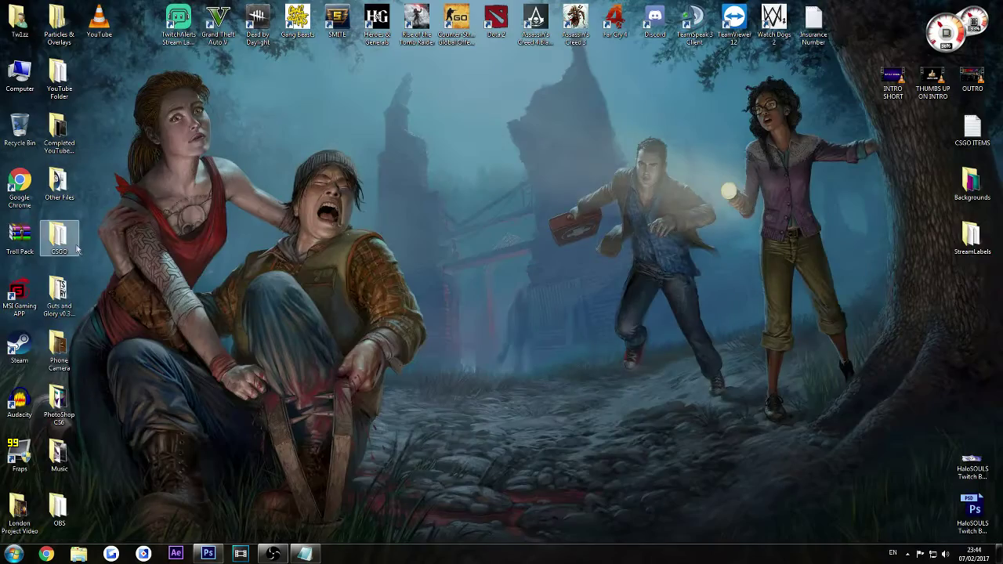
pyautogui.doubleClick(59, 454)
pyautogui.doubleClick(470, 317)
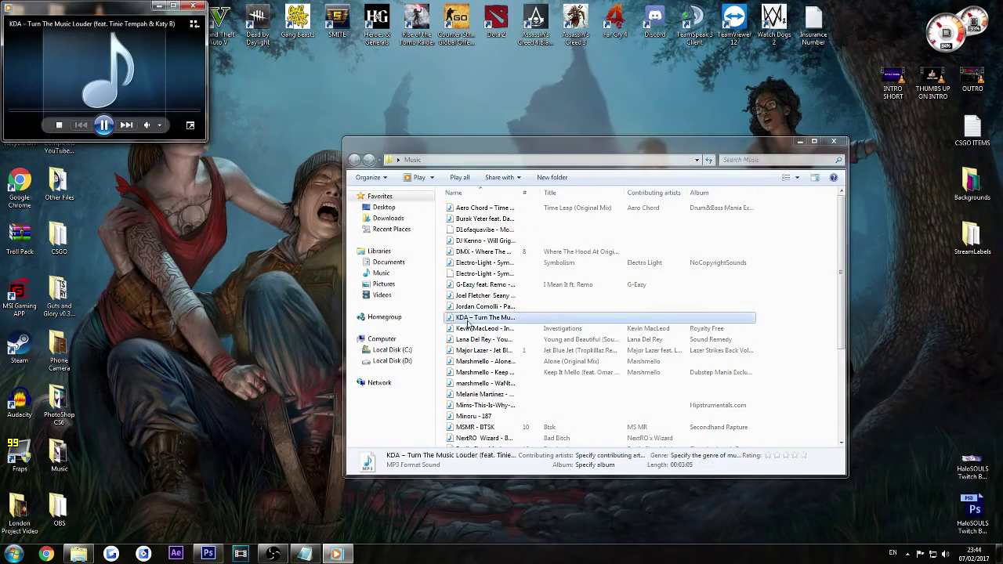
pyautogui.doubleClick(470, 328)
pyautogui.doubleClick(470, 350)
pyautogui.doubleClick(470, 361)
pyautogui.press('super+d')
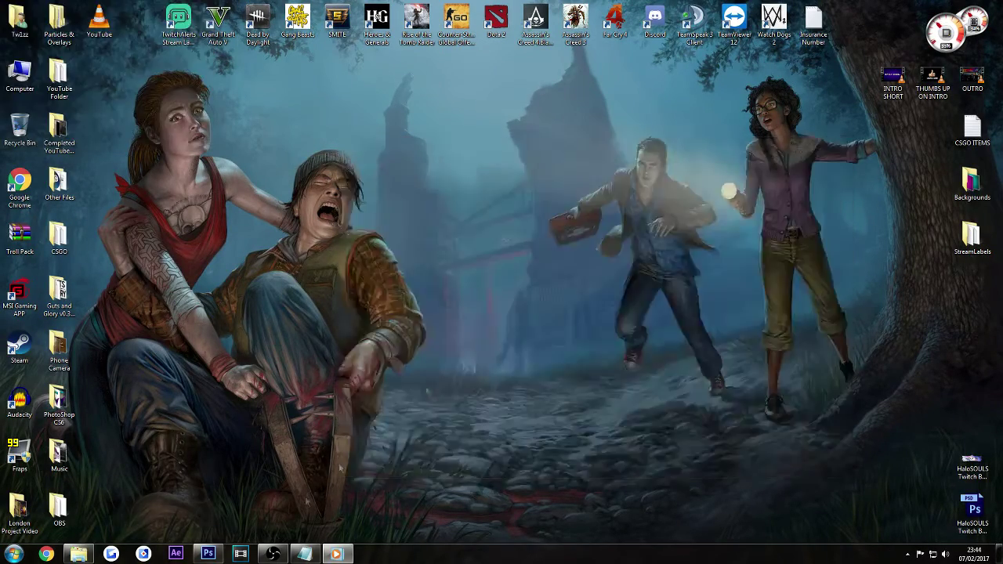
pyautogui.hotkey('alt', 'Tab')
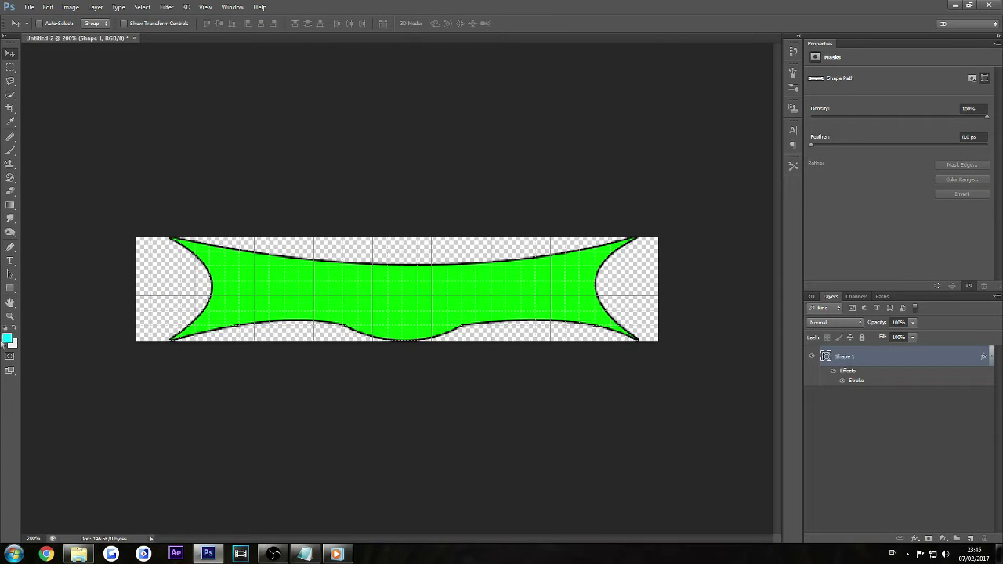
# Step: Set the foreground colour to white (ffffff) and try the shape's no-fill option
pyautogui.moveTo(395, 365); pyautogui.dragTo(403, 296)
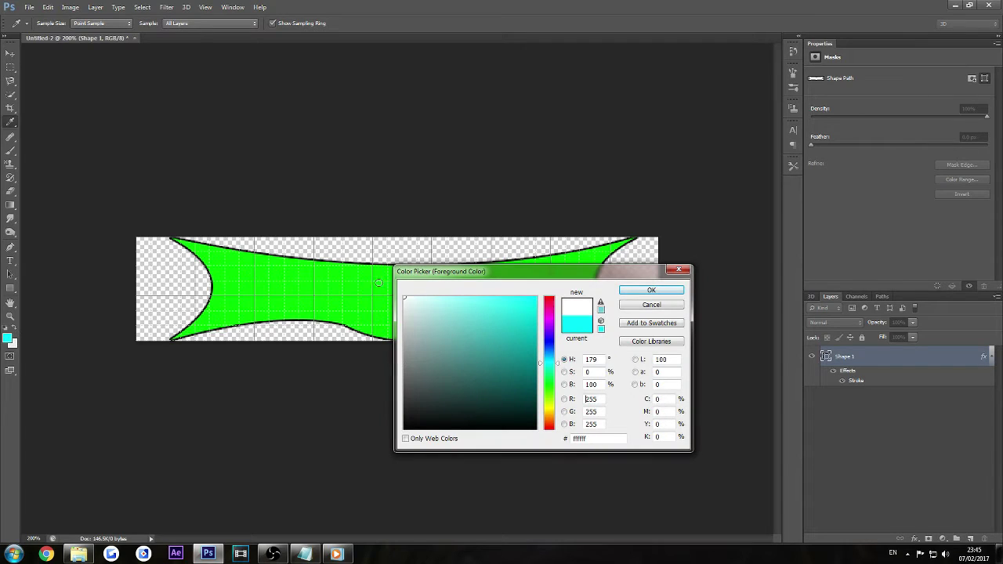
pyautogui.click(650, 292)
pyautogui.click(94, 22)
pyautogui.click(51, 43)
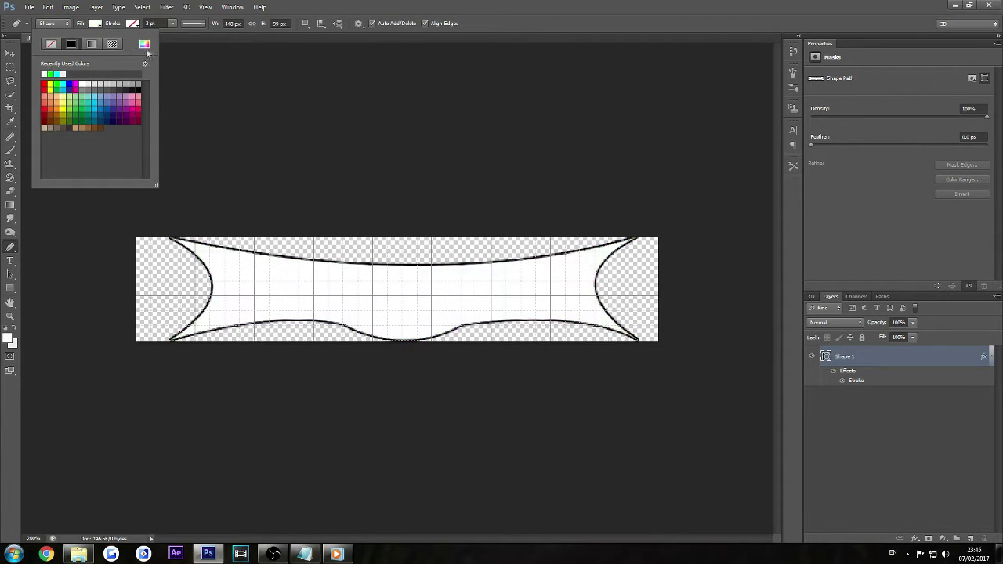
pyautogui.click(144, 43)
pyautogui.press('Escape')
# Step: Try a gradient fill, then restore the banner's solid green fill from recent colours
pyautogui.click(91, 43)
pyautogui.press('Escape')
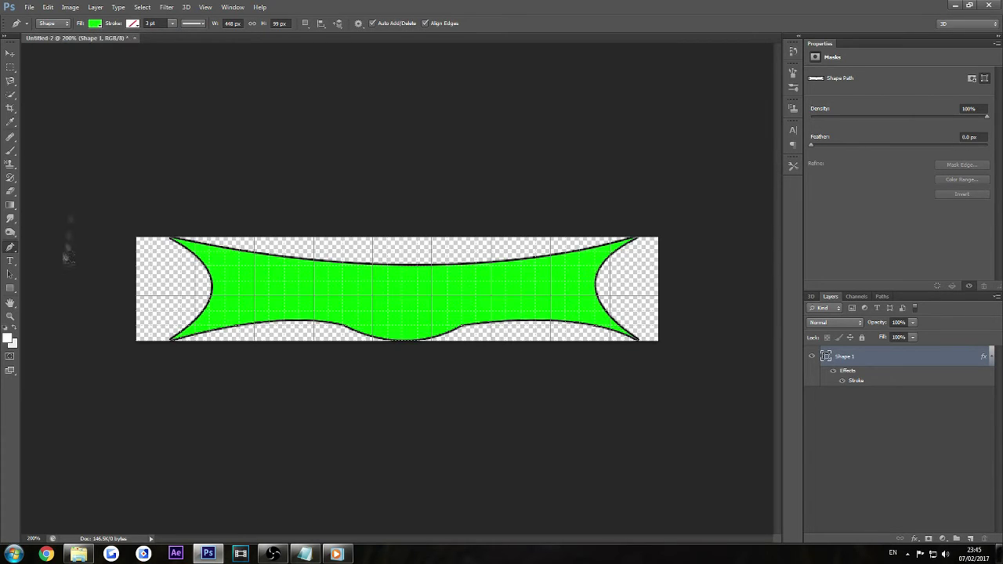
pyautogui.click(95, 24)
pyautogui.click(51, 43)
pyautogui.click(45, 74)
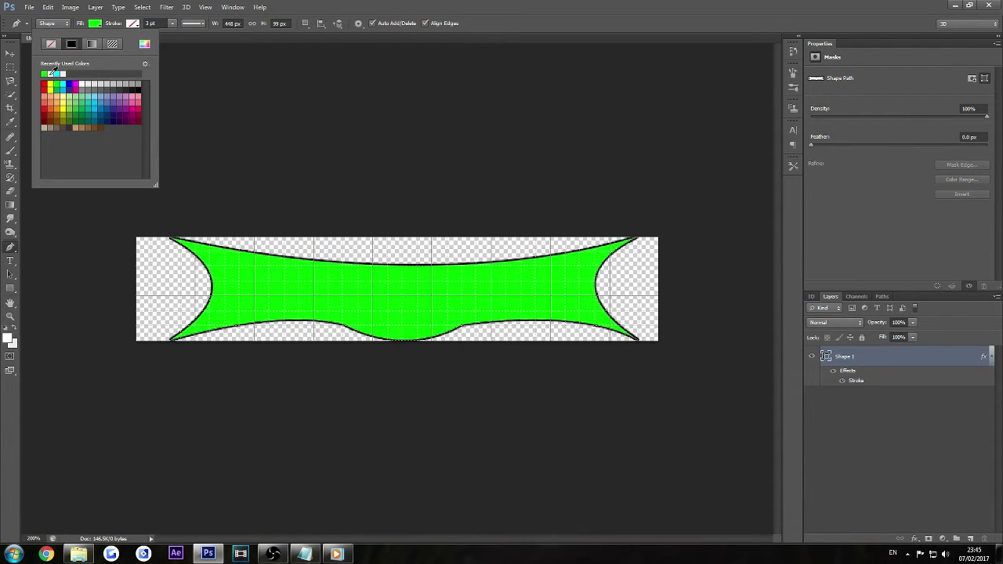
pyautogui.click(9, 338)
pyautogui.press('Escape')
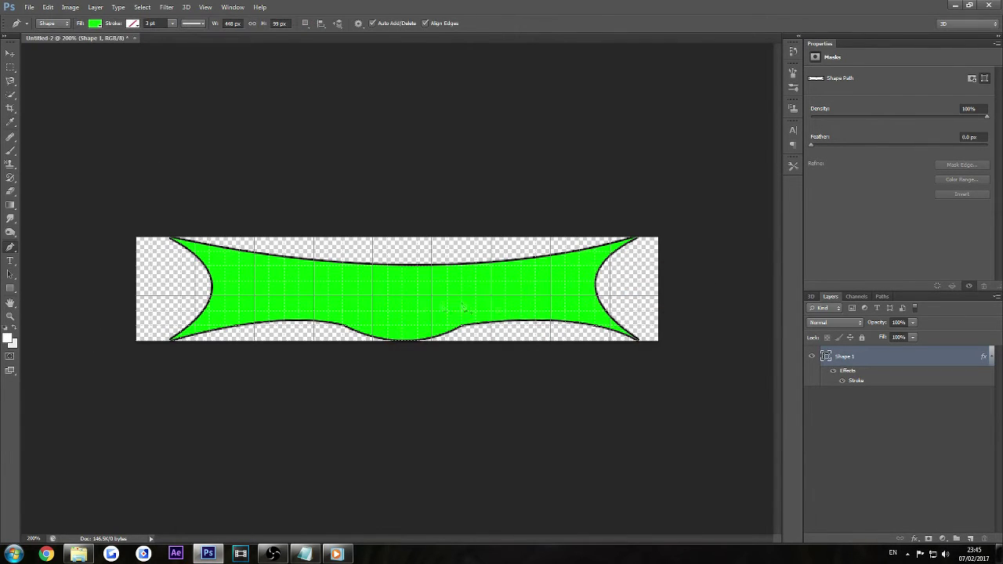
# Step: Move the banner about 15 px left, zoom to 300%, and draw a second pointed green shape
pyautogui.press('v')
pyautogui.moveTo(247, 295); pyautogui.dragTo(235, 295)
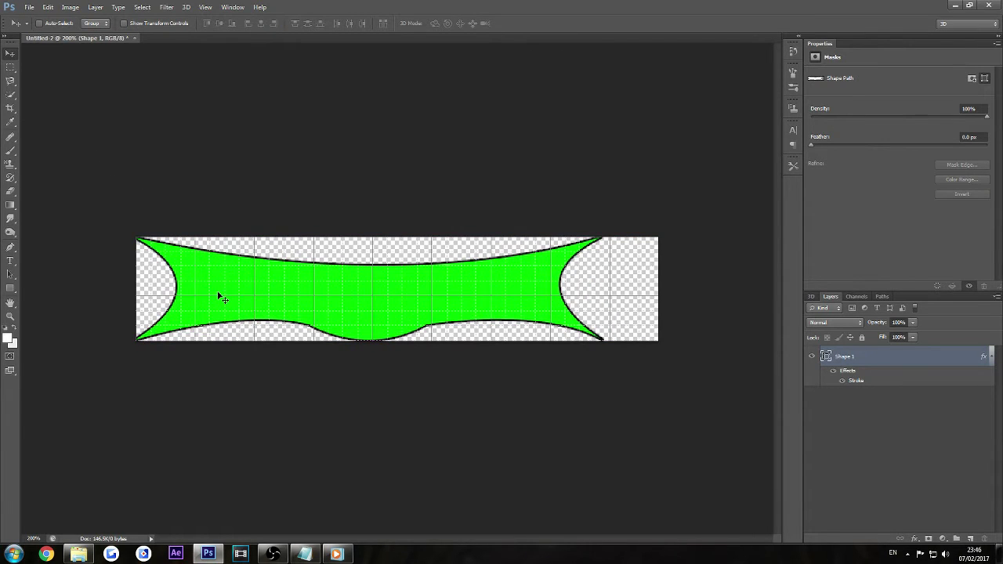
pyautogui.hotkey('ctrl', '+')
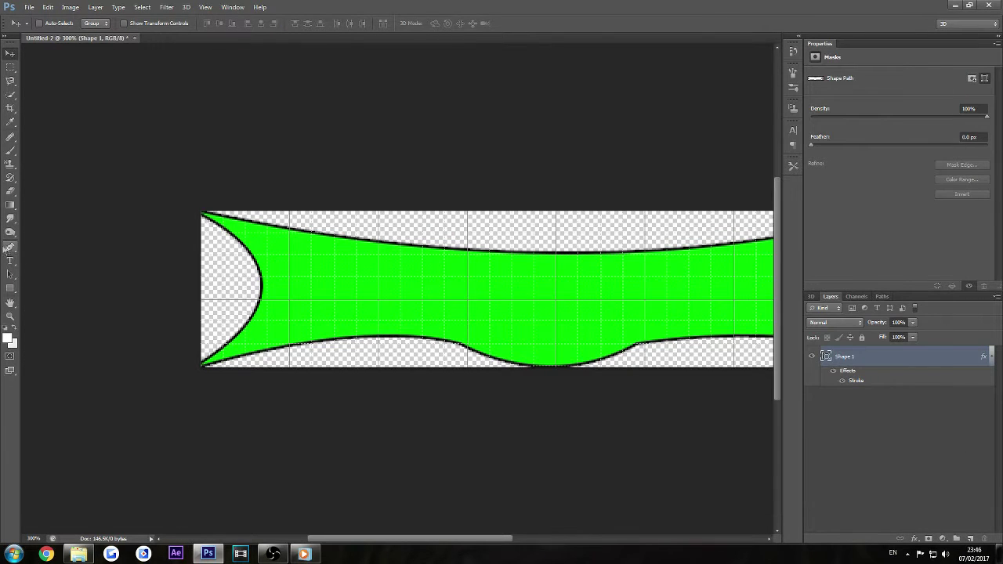
pyautogui.click(10, 247)
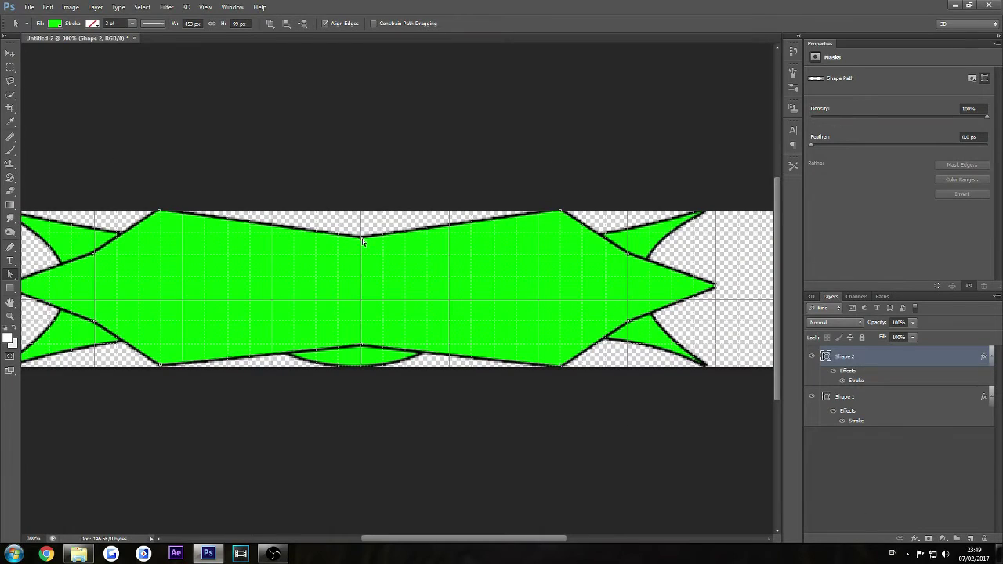
pyautogui.scroll(-2, 392, 275)
pyautogui.moveTo(389, 538); pyautogui.dragTo(366, 538)
# Step: Select Shape 1's path and adjust its bottom curve at 200% zoom
pyautogui.click(857, 399)
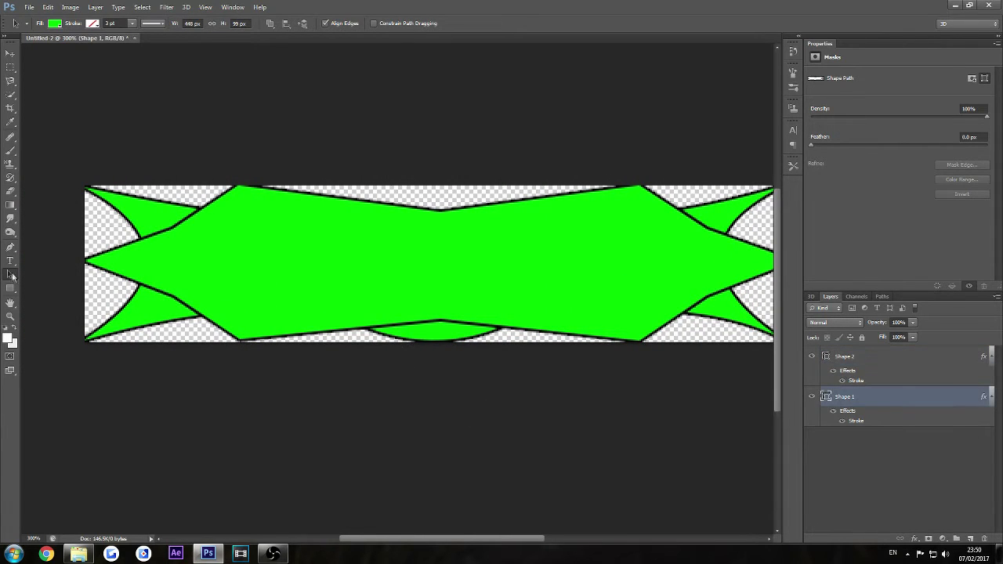
pyautogui.moveTo(10, 274); pyautogui.dragTo(47, 276)
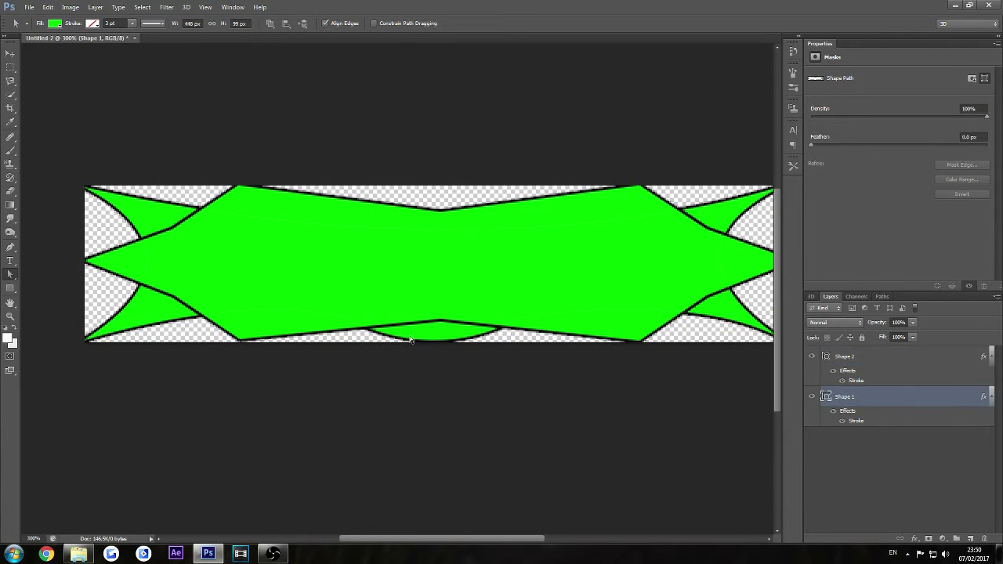
pyautogui.click(345, 318)
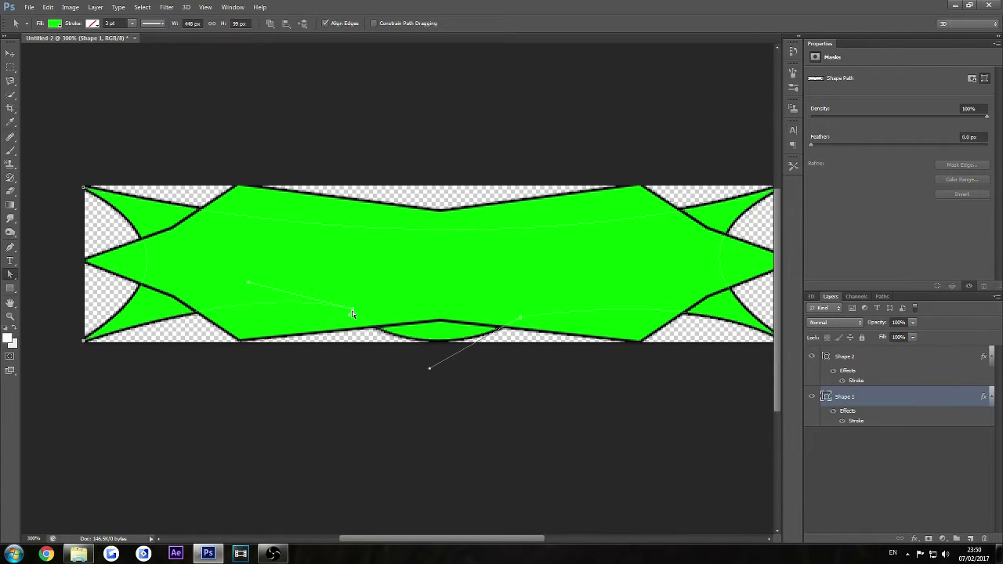
pyautogui.hotkey('ctrl', "'")
pyautogui.hotkey('ctrl', "'")
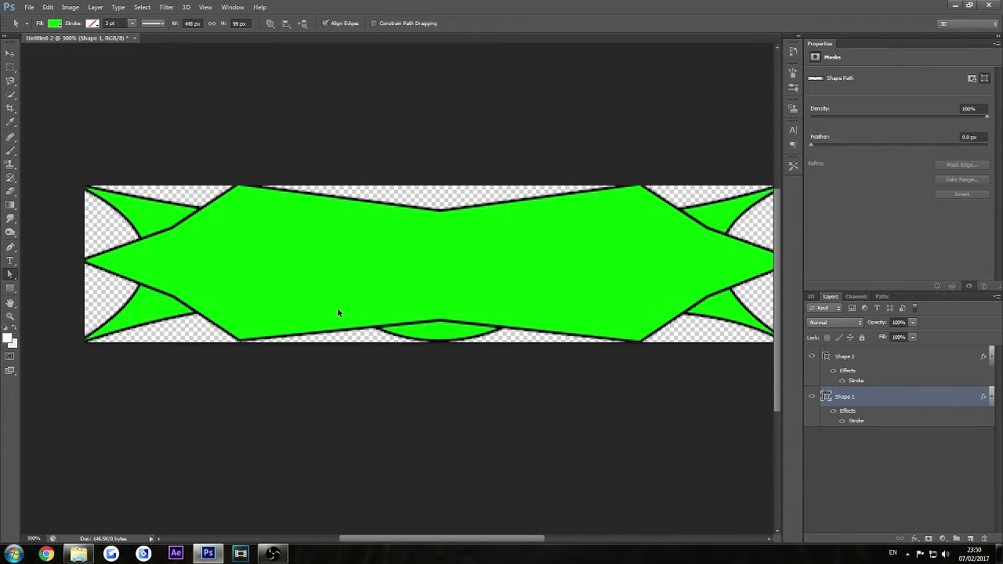
pyautogui.hotkey('ctrl', '-')
pyautogui.moveTo(430, 328); pyautogui.dragTo(430, 330)
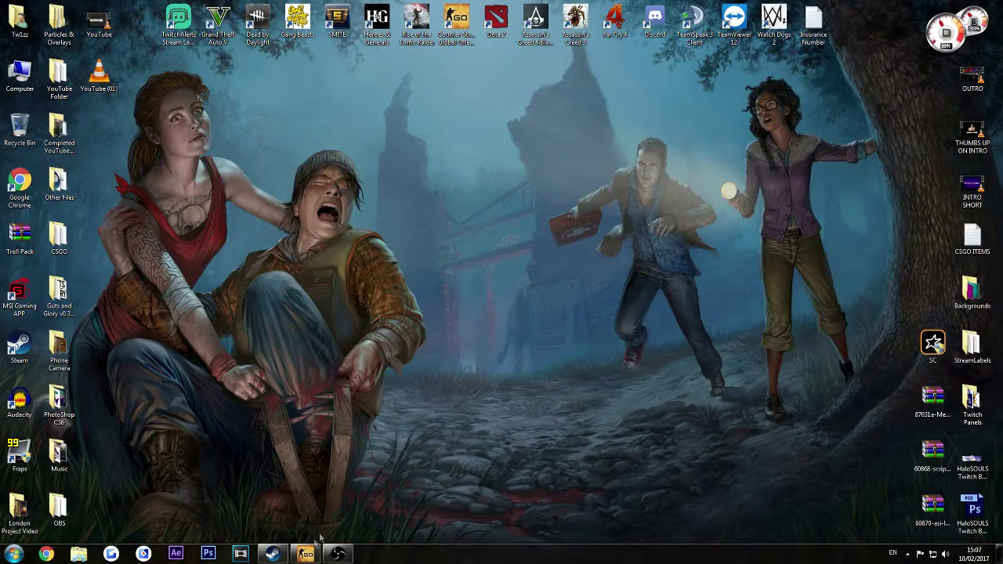
# Step: Bring up Steam, minimise it, and open Google Chrome
pyautogui.click(278, 556)
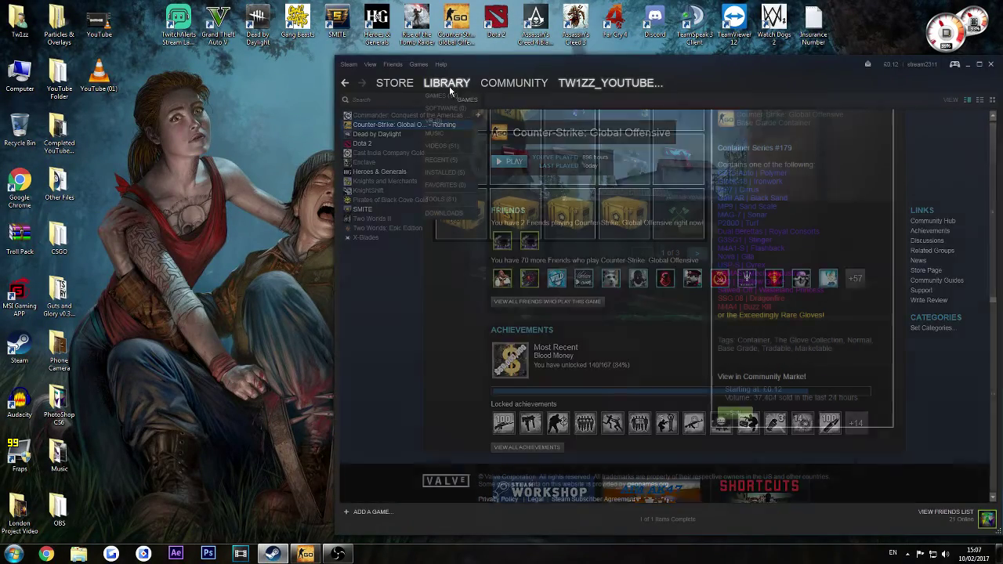
pyautogui.click(272, 554)
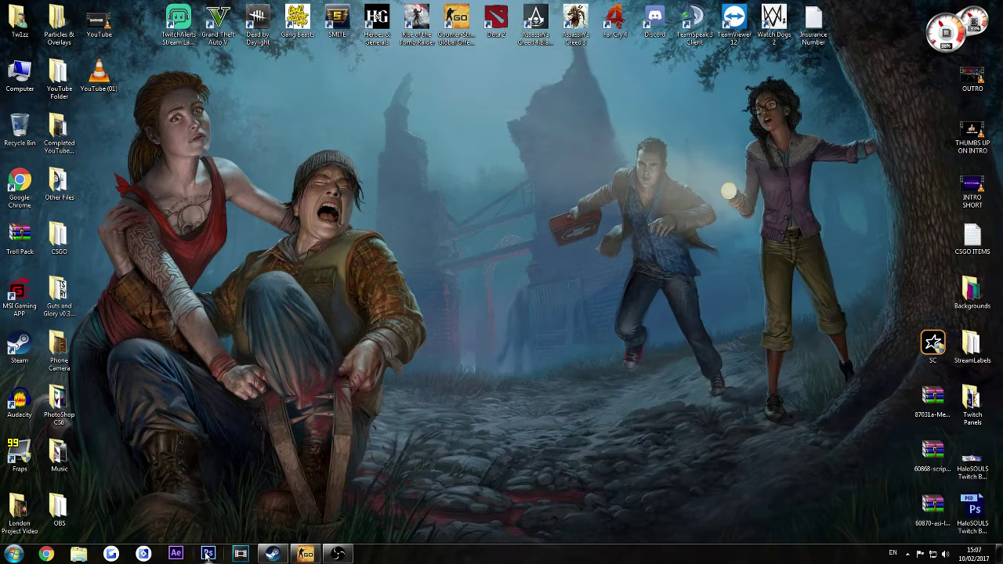
pyautogui.click(47, 554)
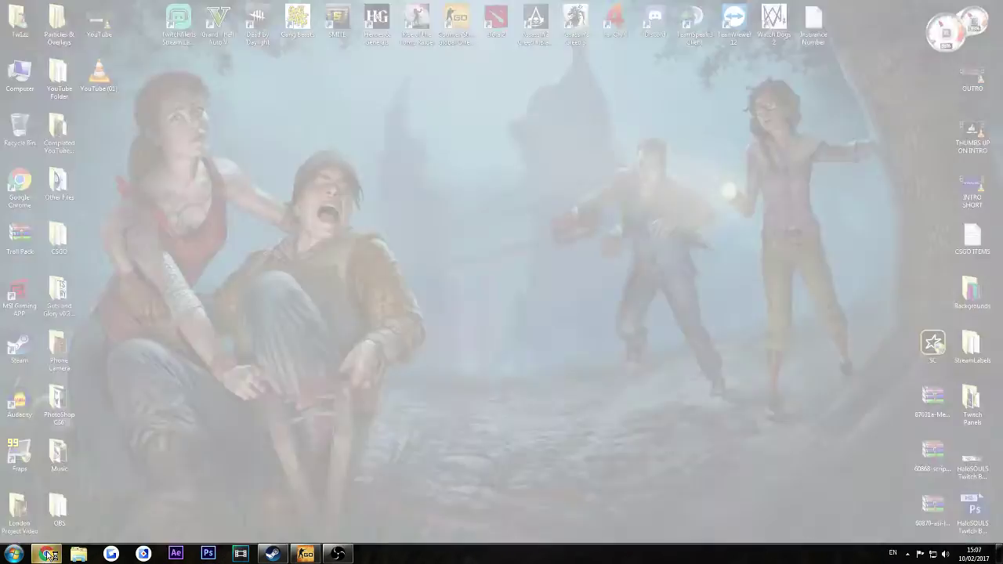
# Step: Load twitch.tv, hide and restore the chat panel, browse the channel panels, then open a new tab
pyautogui.write('tw')
pyautogui.press('Return')
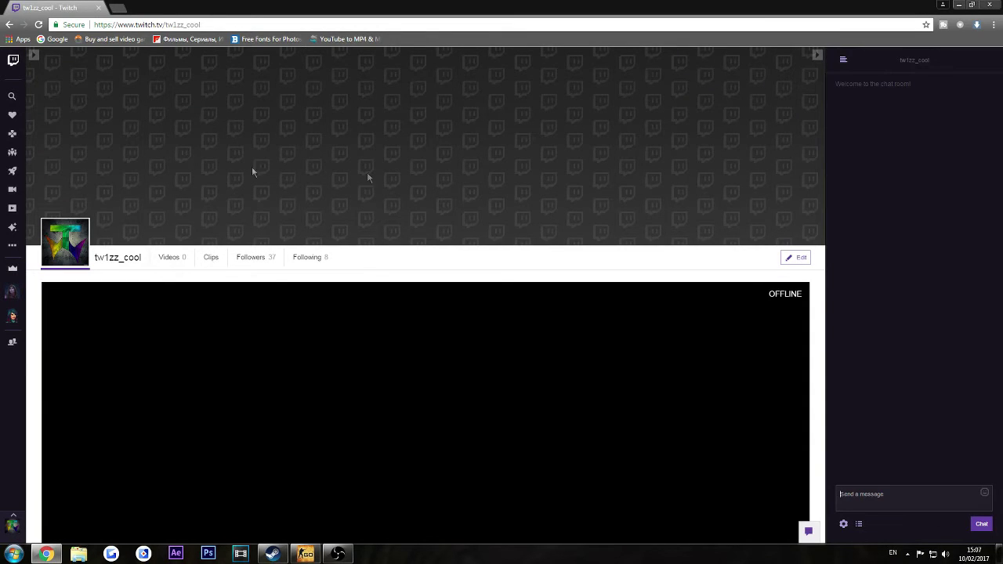
pyautogui.click(817, 55)
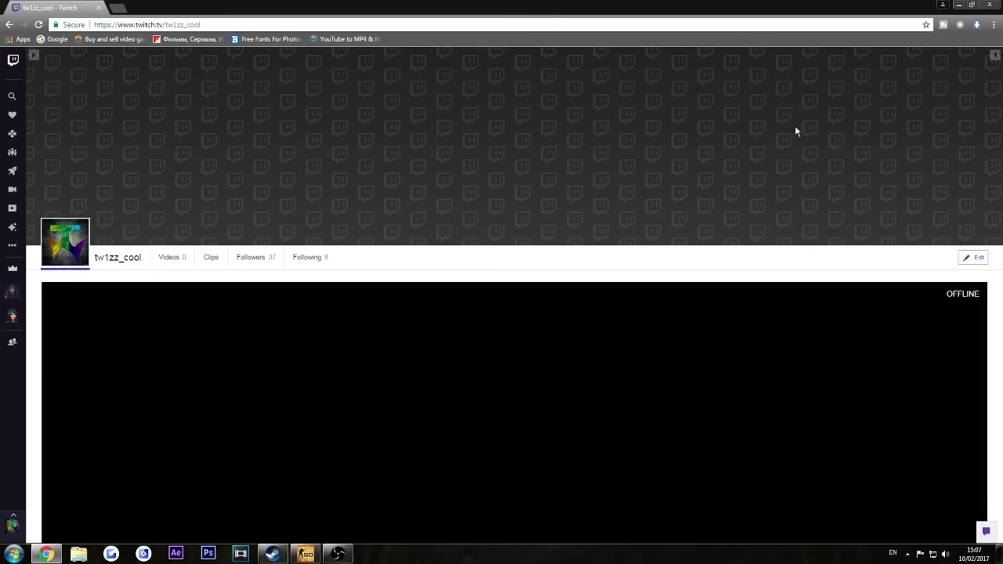
pyautogui.click(994, 55)
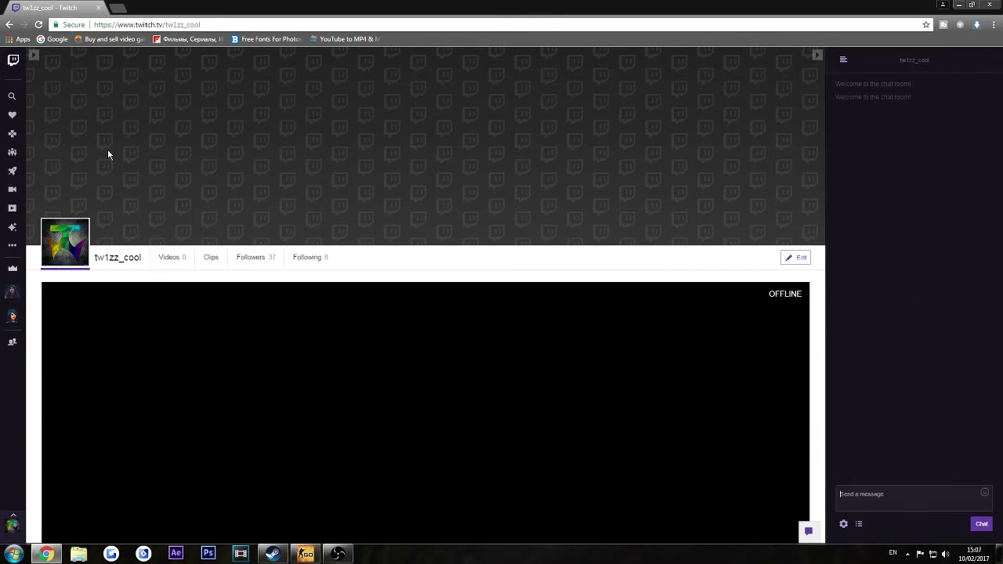
pyautogui.scroll(-10, 282, 183)
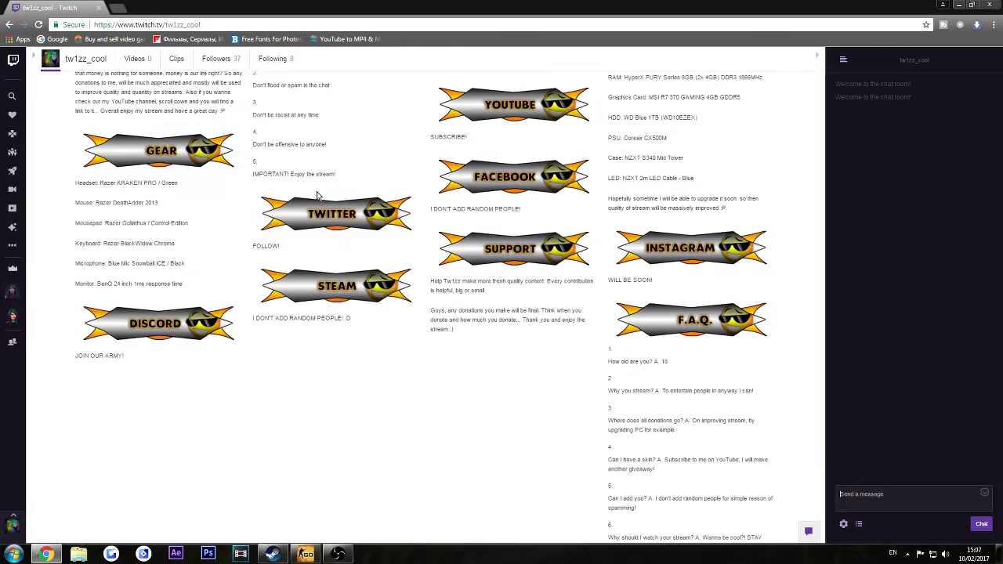
pyautogui.scroll(10, 318, 202)
pyautogui.hotkey('ctrl', 't')
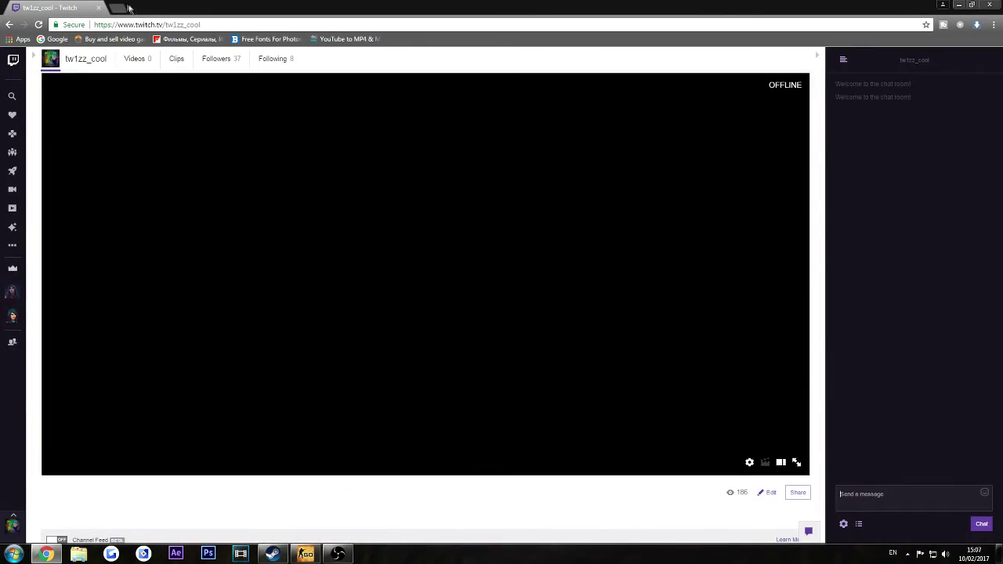
# Step: Load Google UK and search for 'cs go wallpaper', dropping the stray 'hacks' suggestion
pyautogui.write('goo')
pyautogui.press('Return')
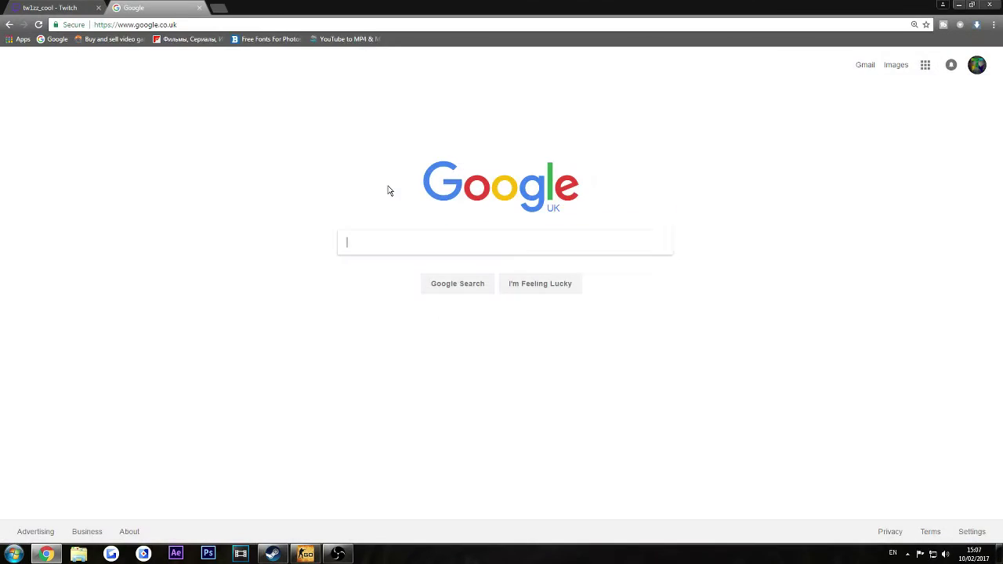
pyautogui.write('csgo wall')
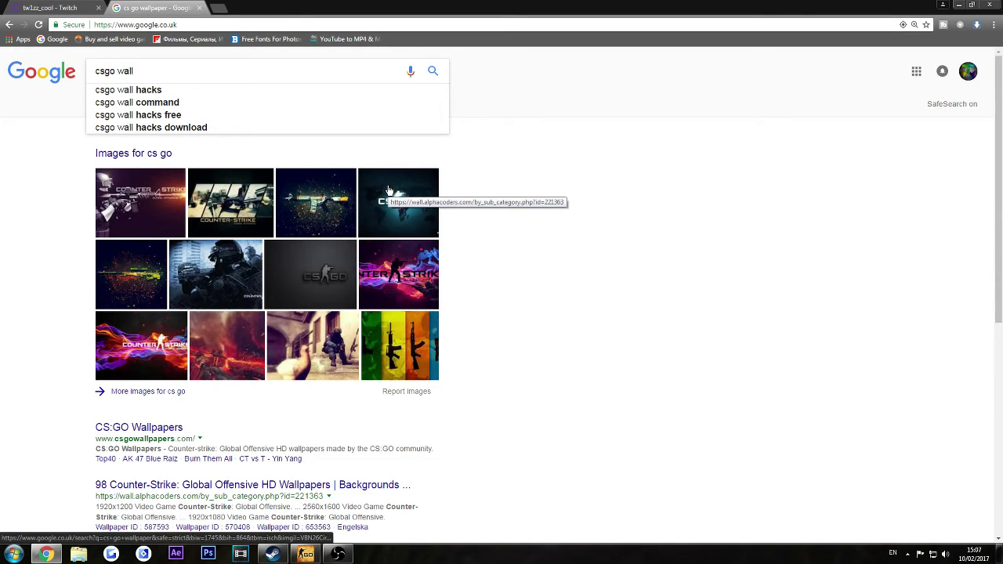
pyautogui.press('BackSpace')
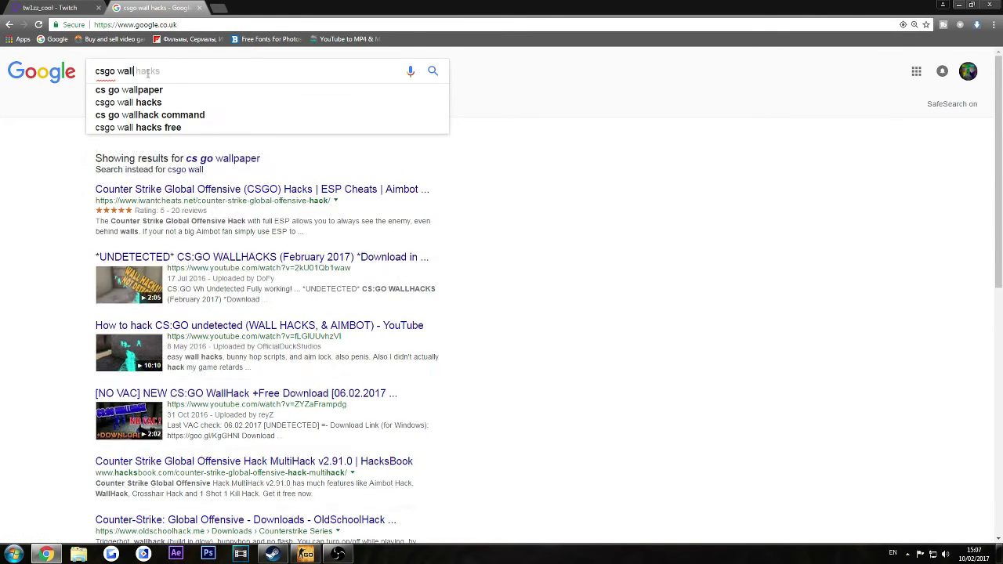
pyautogui.click(163, 102)
pyautogui.click(161, 70)
pyautogui.hotkey('shift', 'Left')
pyautogui.hotkey('shift', 'Left')
pyautogui.hotkey('shift', 'Left')
pyautogui.hotkey('shift', 'Left')
pyautogui.hotkey('shift', 'Left')
pyautogui.hotkey('shift', 'Left')
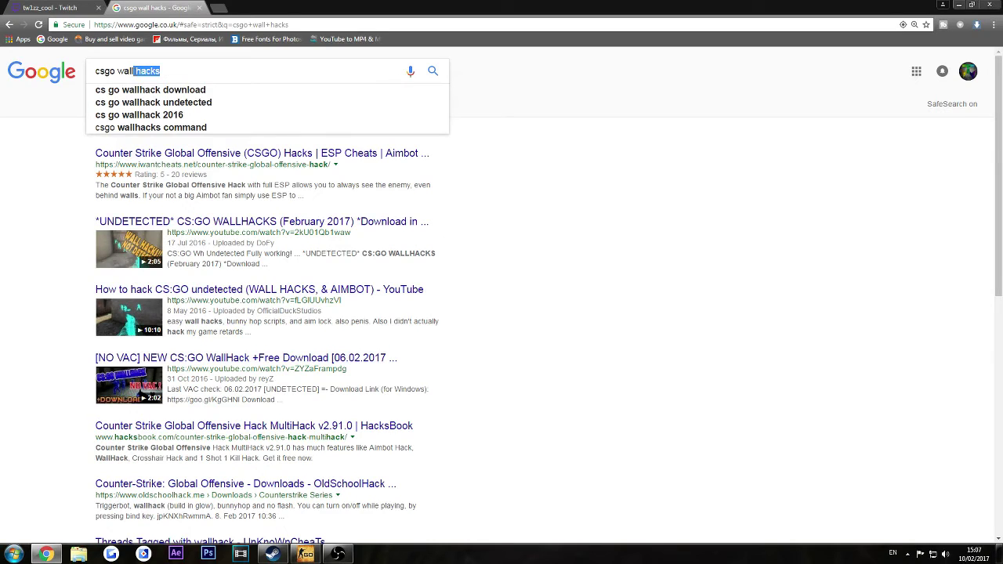
pyautogui.press('BackSpace')
pyautogui.write('pa')
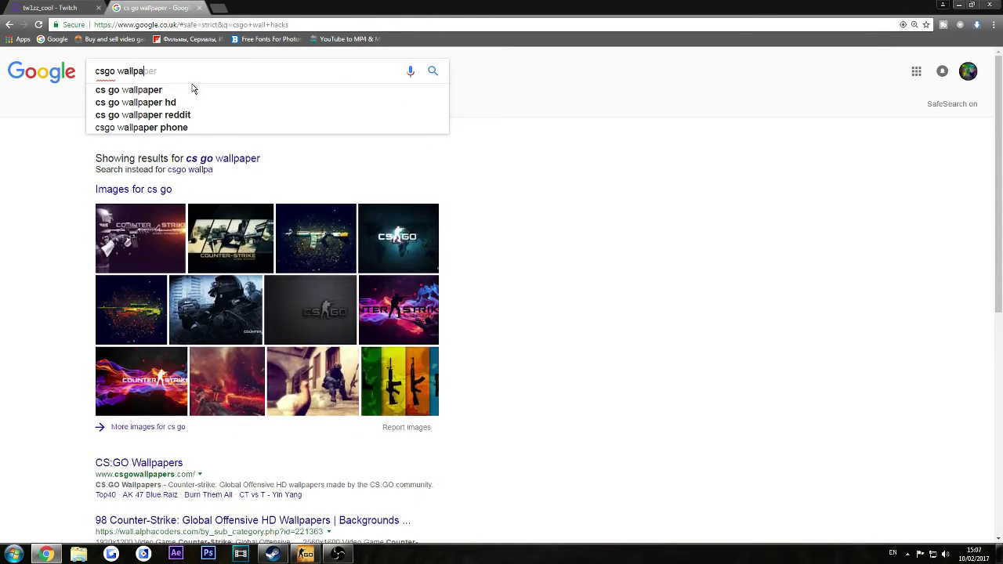
pyautogui.click(193, 89)
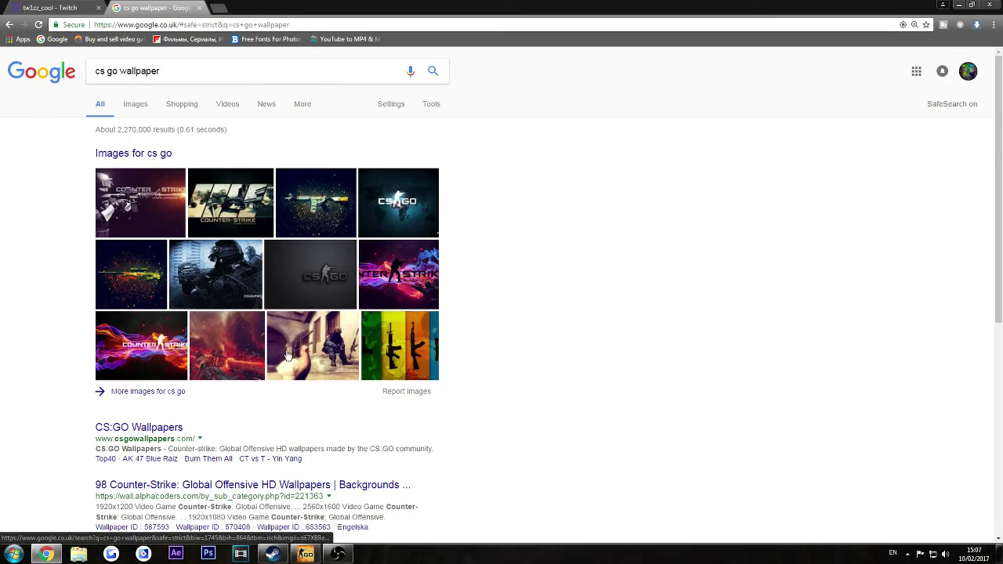
# Step: Browse the image results and open a large preview of the masked-knife wallpaper
pyautogui.click(139, 105)
pyautogui.scroll(-3, 407, 361)
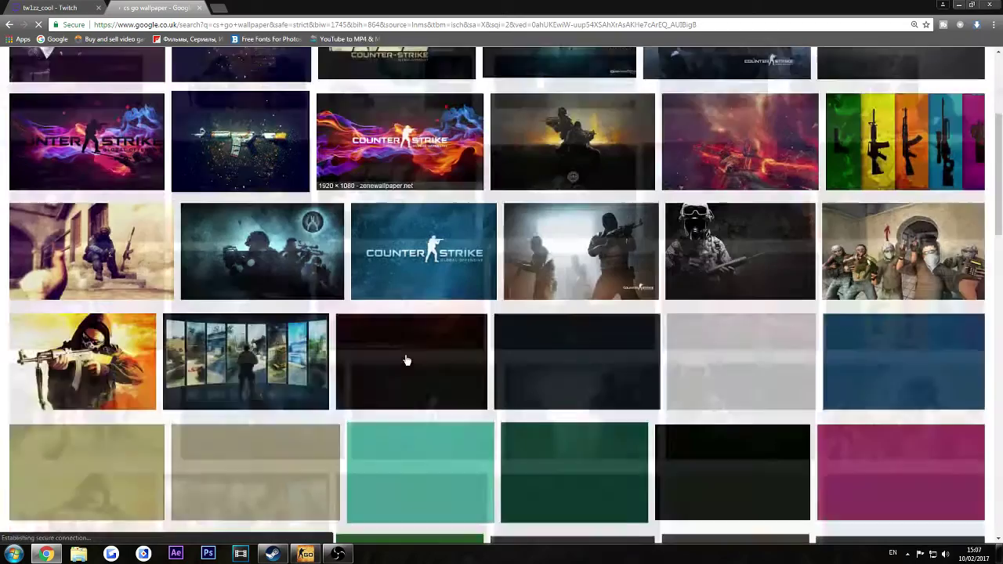
pyautogui.scroll(-2, 470, 353)
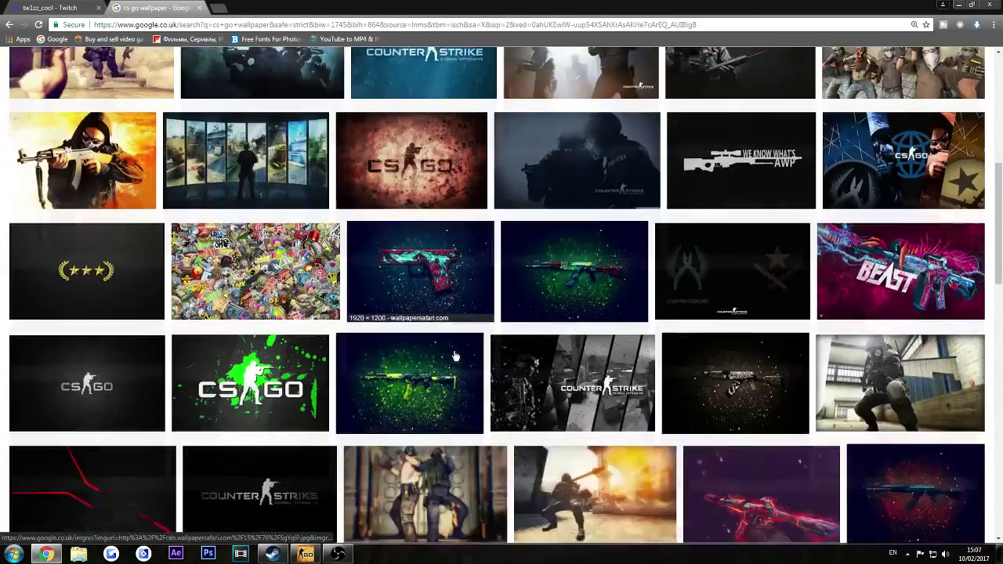
pyautogui.scroll(-10, 454, 357)
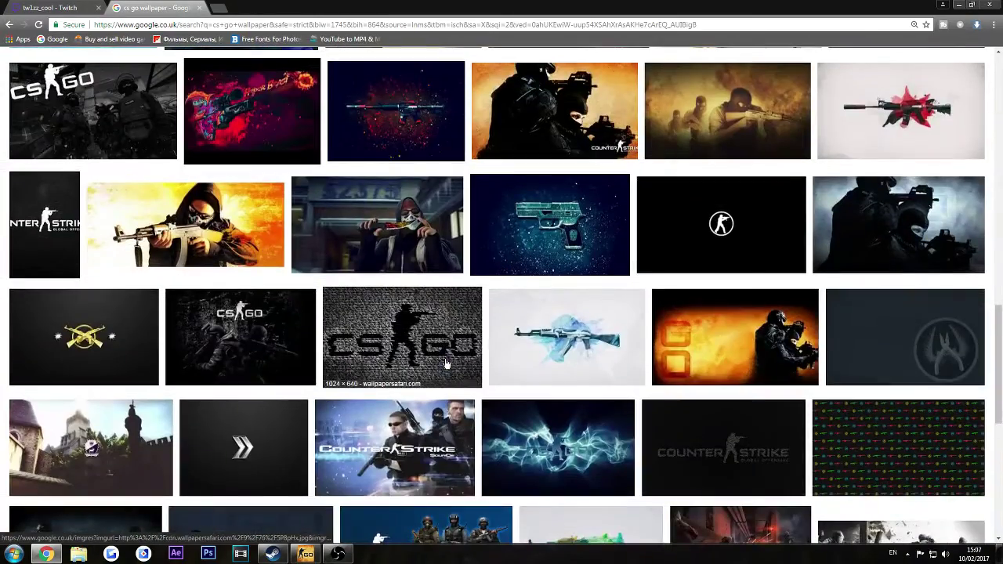
pyautogui.click(439, 259)
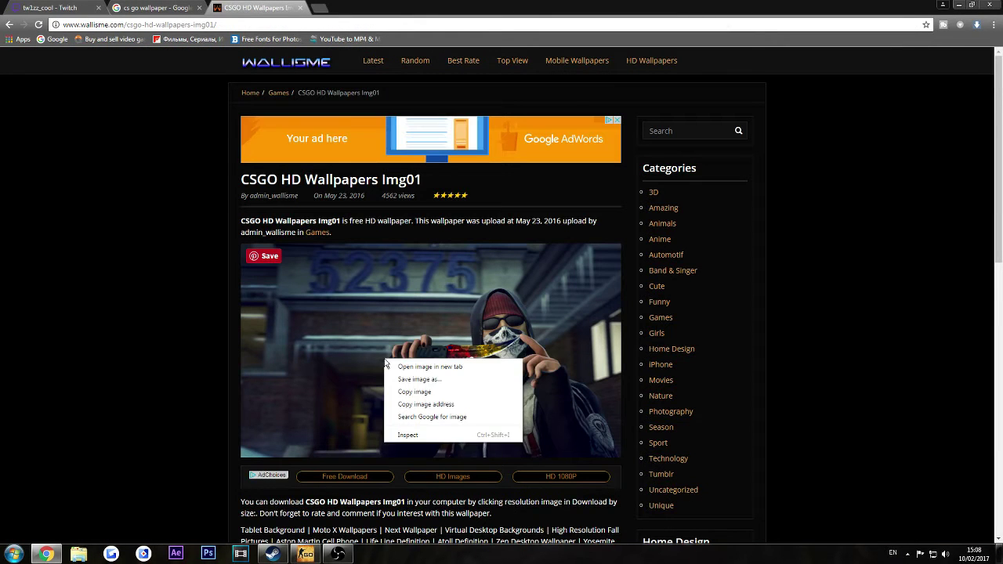
# Step: Back out of the download-link ad and save the wallpaper to the Desktop as JPEG 'CSGO-HD-Wallpapers-Img01'
pyautogui.click(351, 478)
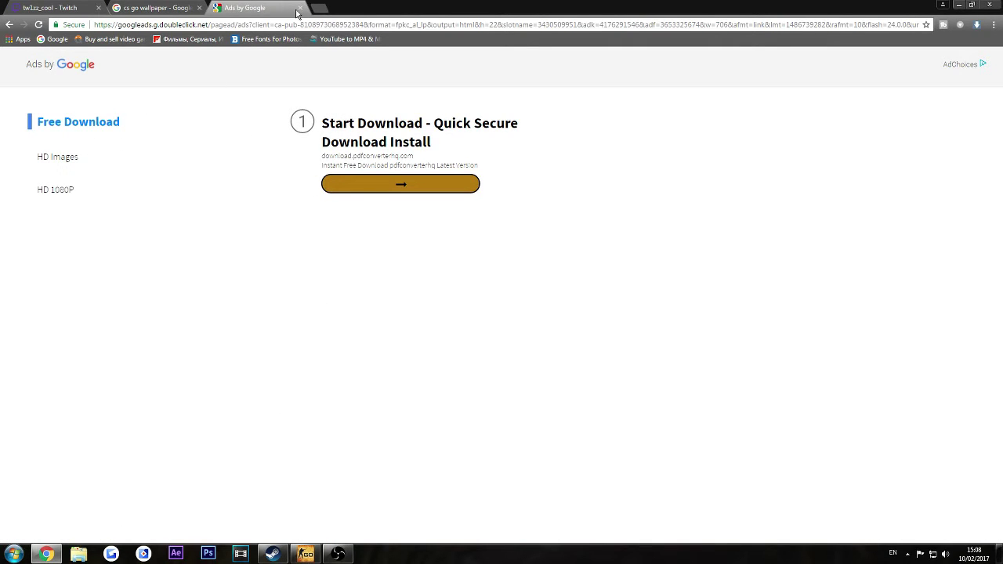
pyautogui.click(10, 24)
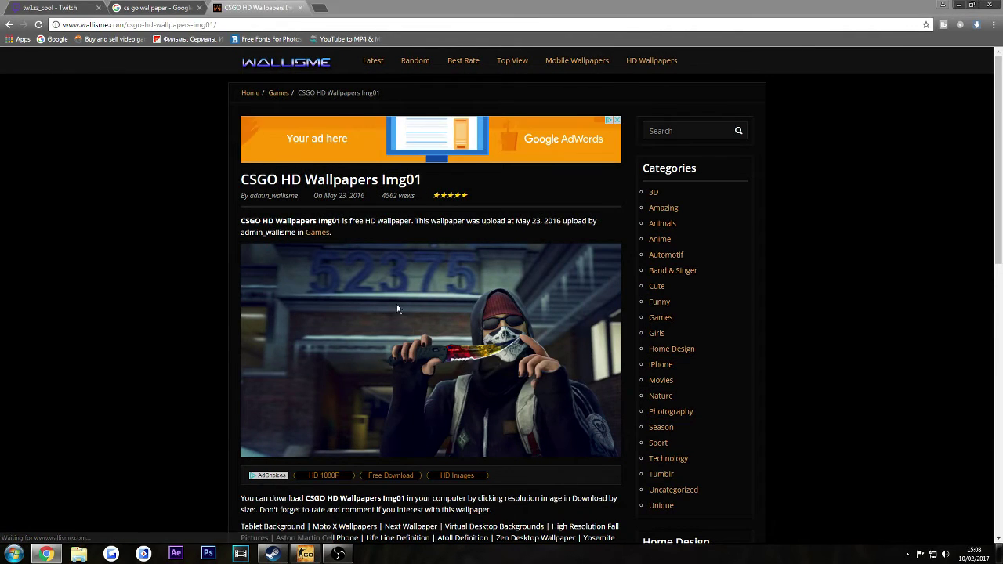
pyautogui.rightClick(396, 304)
pyautogui.click(431, 328)
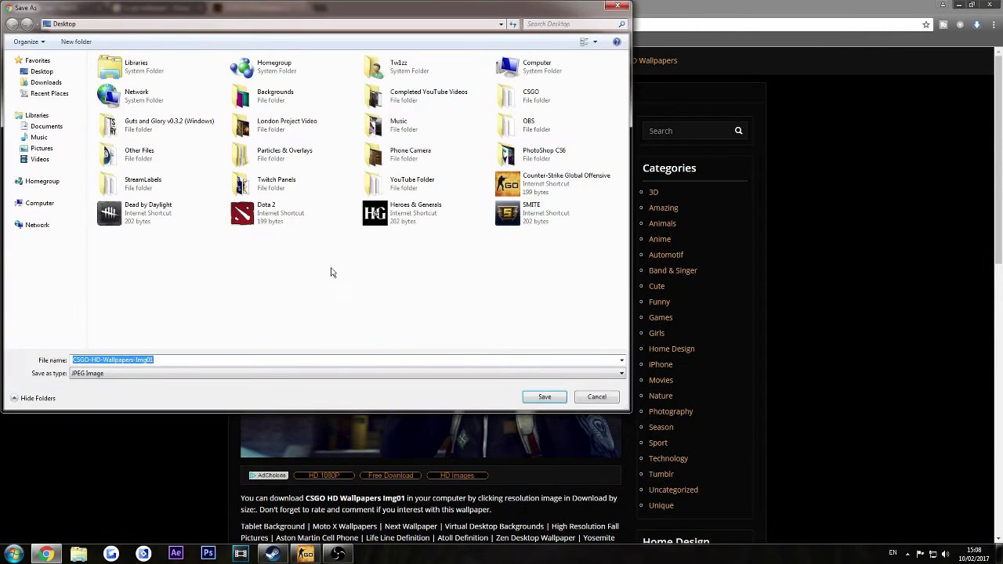
pyautogui.click(541, 399)
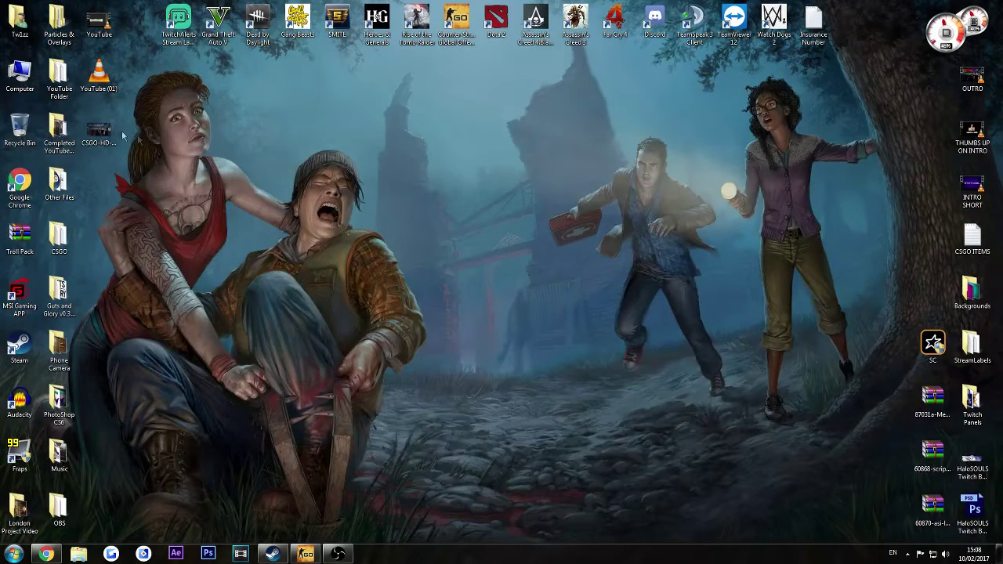
# Step: Open CSGO-HD-Wallpapers-Img01 in Photoshop CS6, refresh the desktop, and drag a text box at the upper left
pyautogui.rightClick(102, 129)
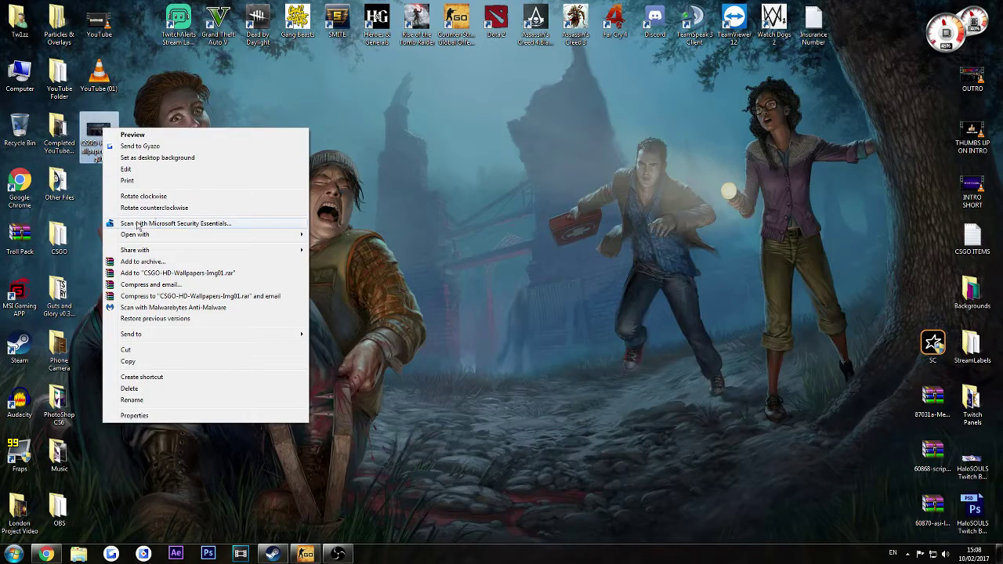
pyautogui.click(362, 240)
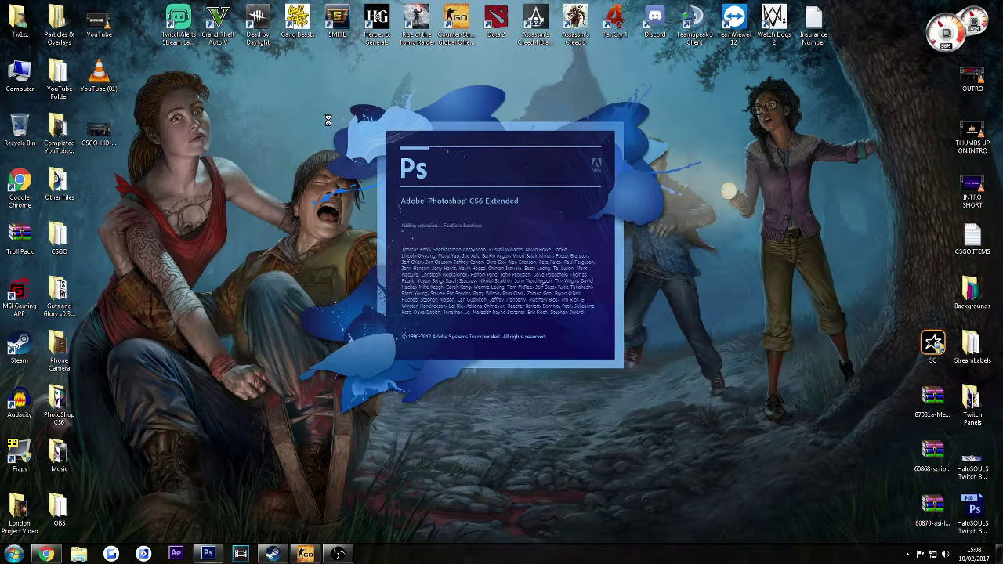
pyautogui.rightClick(303, 169)
pyautogui.click(334, 215)
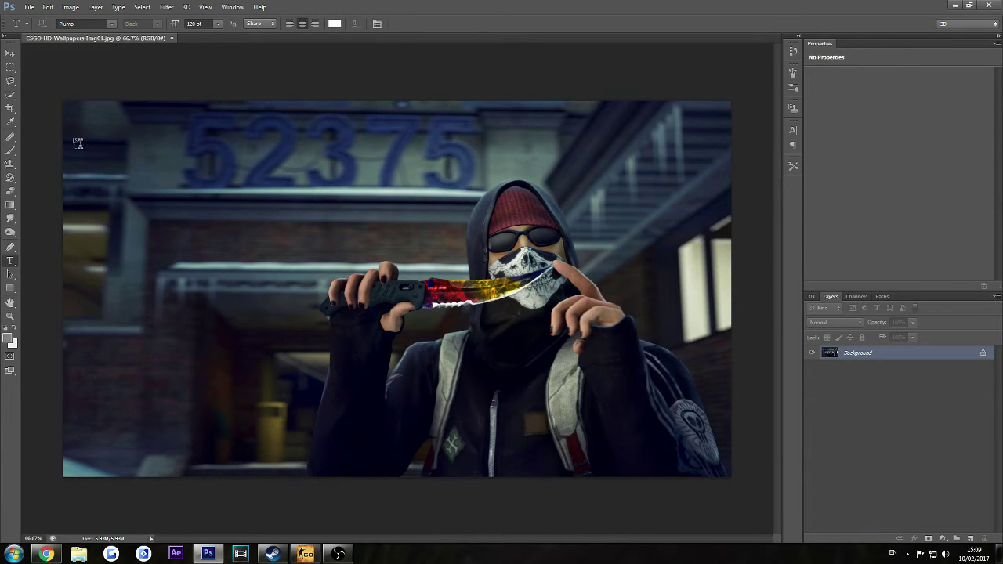
pyautogui.moveTo(72, 135); pyautogui.dragTo(480, 438)
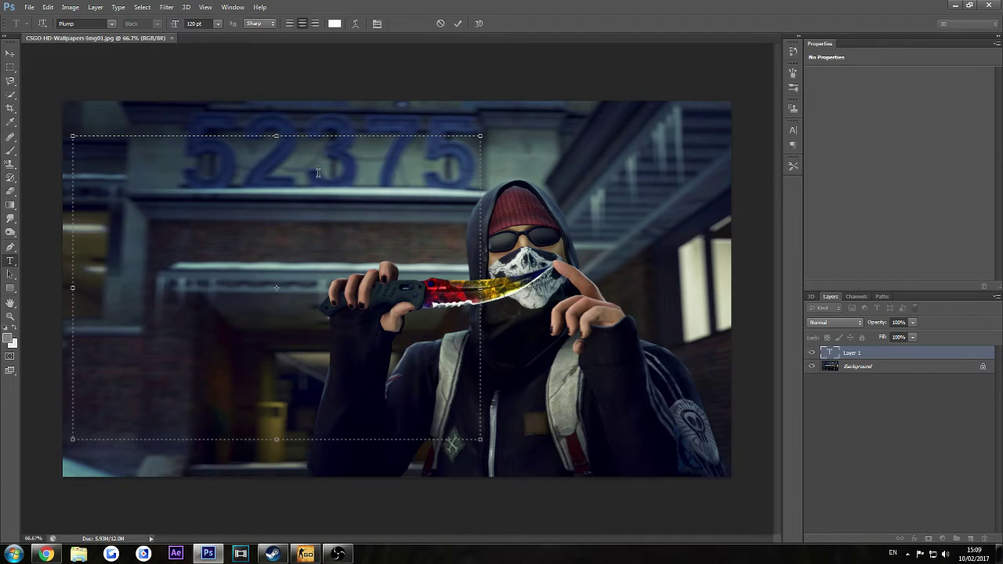
# Step: Type 'ENJOY THE' in the text box, commit it, and move it down and left
pyautogui.write('ENJOY')
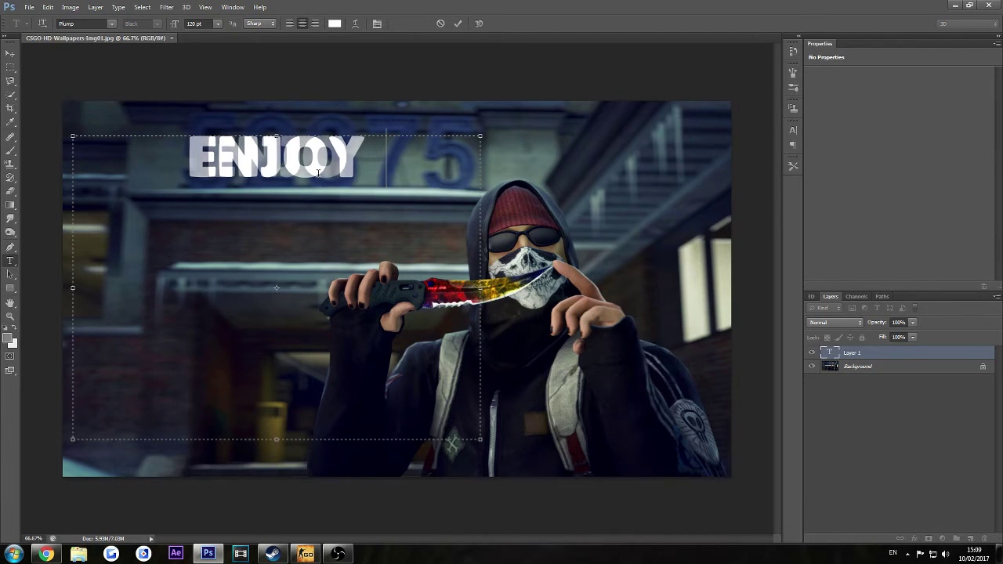
pyautogui.write(' THE')
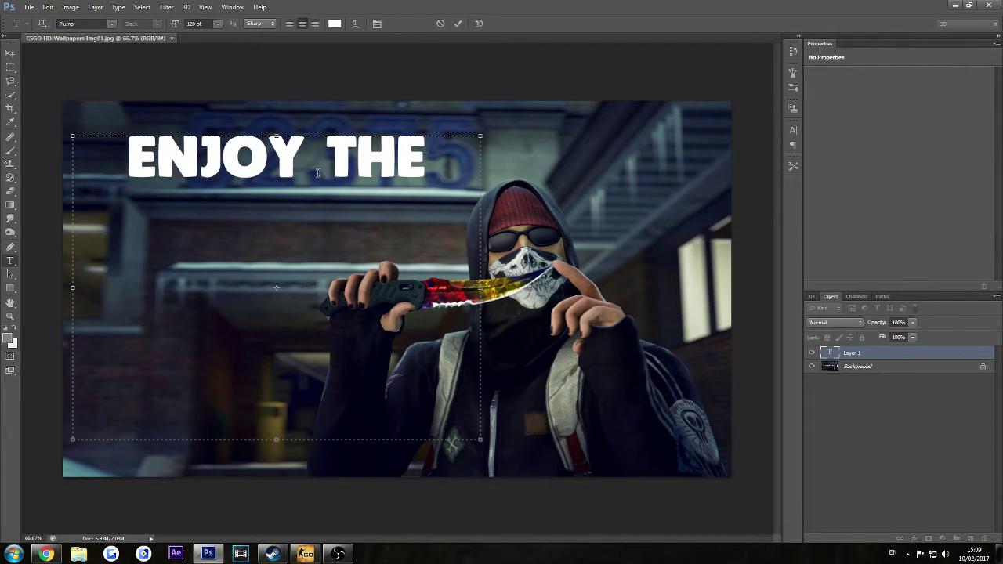
pyautogui.moveTo(441, 171); pyautogui.dragTo(374, 156)
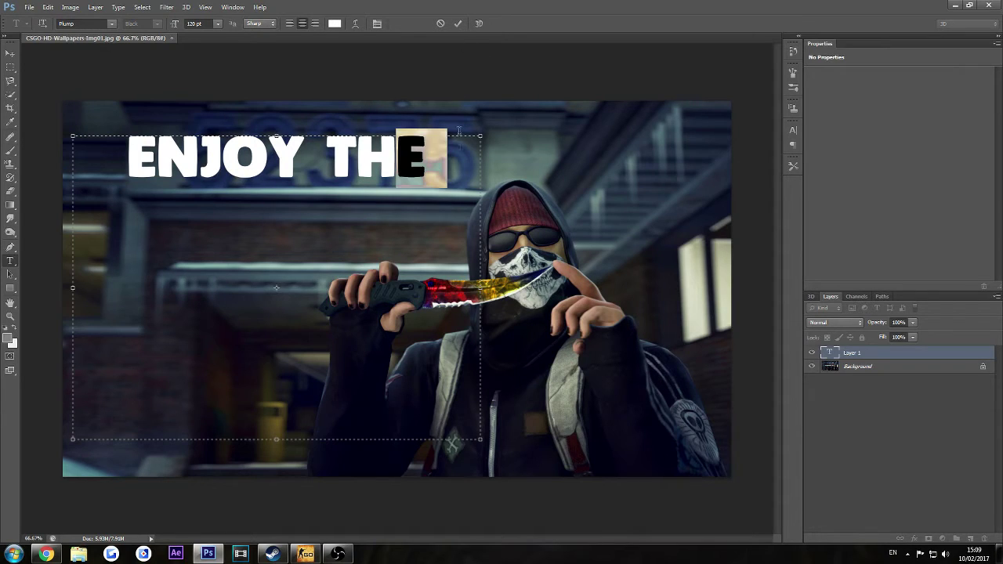
pyautogui.moveTo(448, 160); pyautogui.dragTo(127, 161)
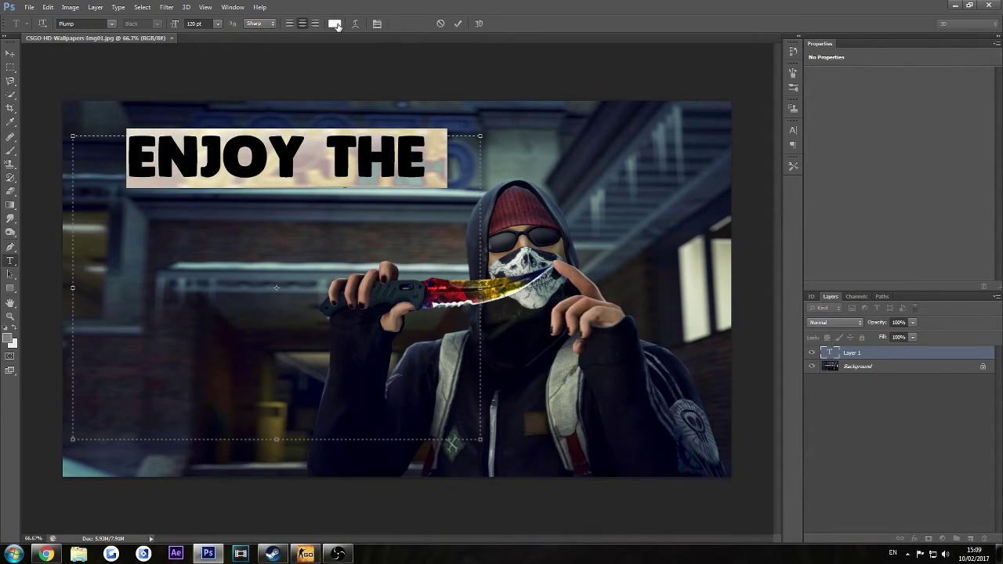
pyautogui.click(458, 23)
pyautogui.press('v')
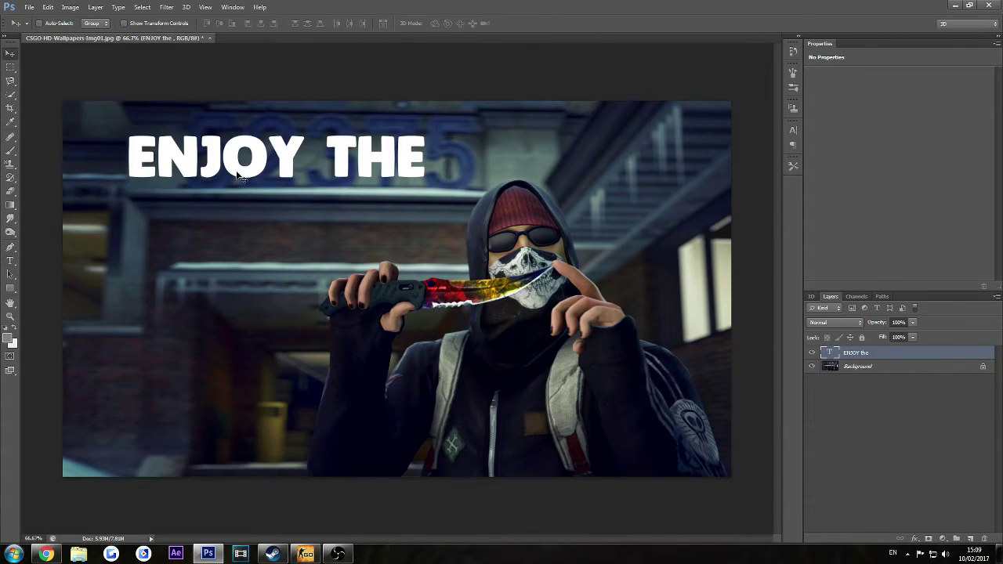
pyautogui.moveTo(235, 174); pyautogui.dragTo(223, 242)
# Step: Enlarge the ENJOY THE text to 116% and reposition it
pyautogui.hotkey('ctrl', 't')
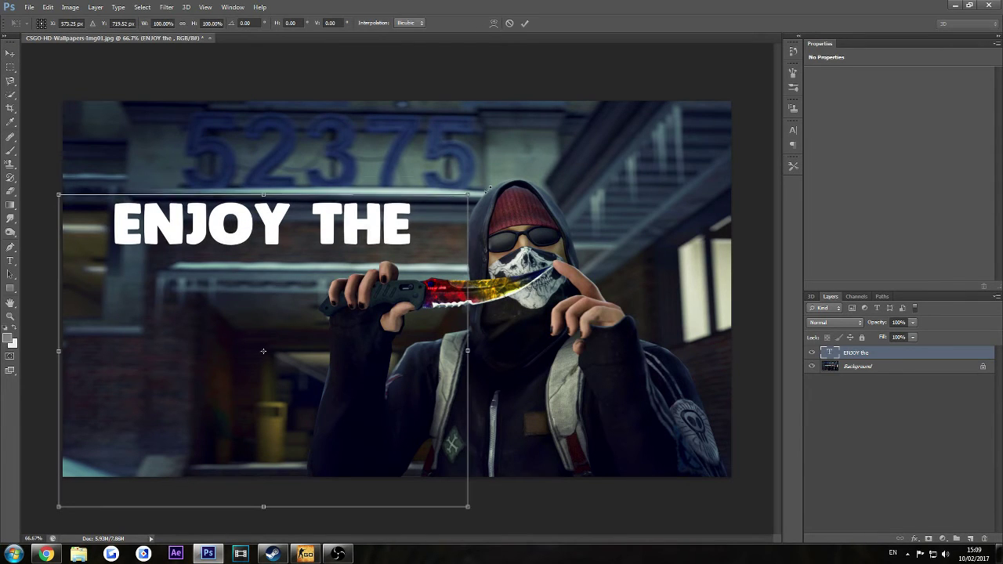
pyautogui.moveTo(467, 197); pyautogui.dragTo(530, 146)
pyautogui.moveTo(460, 222); pyautogui.dragTo(451, 243)
pyautogui.click(524, 23)
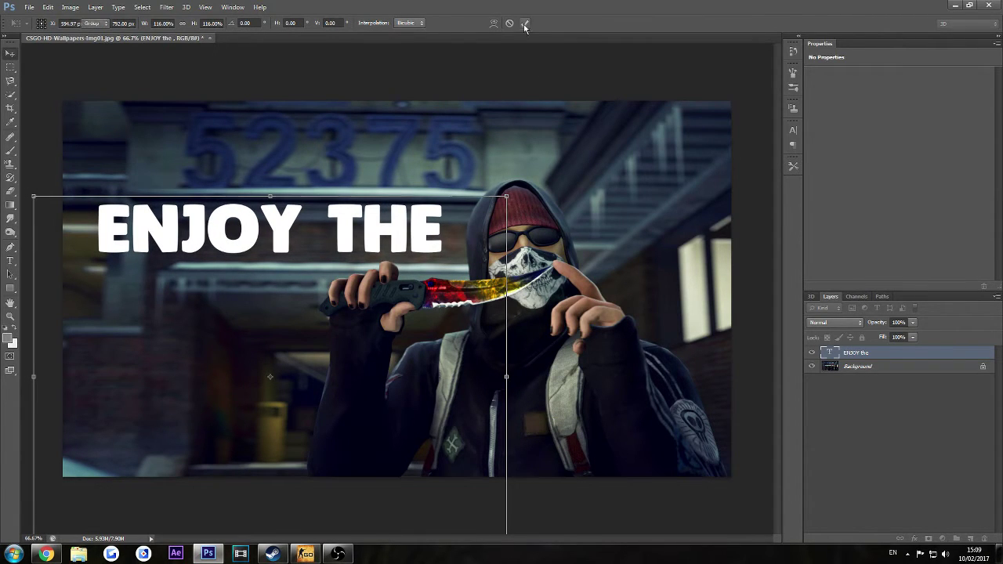
# Step: Duplicate the ENJOY the text layer
pyautogui.rightClick(865, 354)
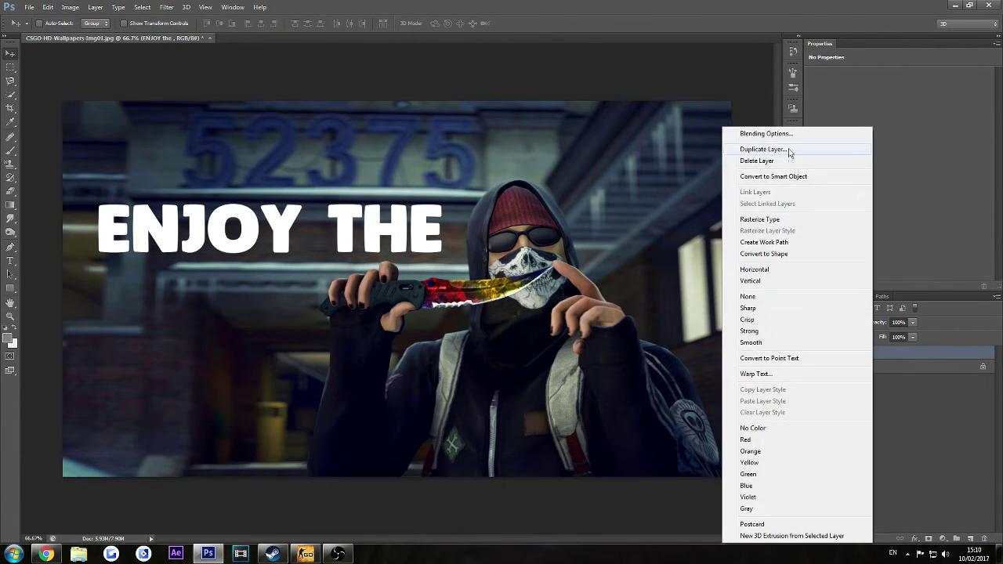
pyautogui.click(790, 149)
pyautogui.click(466, 147)
# Step: Move the copy below the original line and change its text to 'STREAM!'
pyautogui.moveTo(251, 233); pyautogui.dragTo(263, 339)
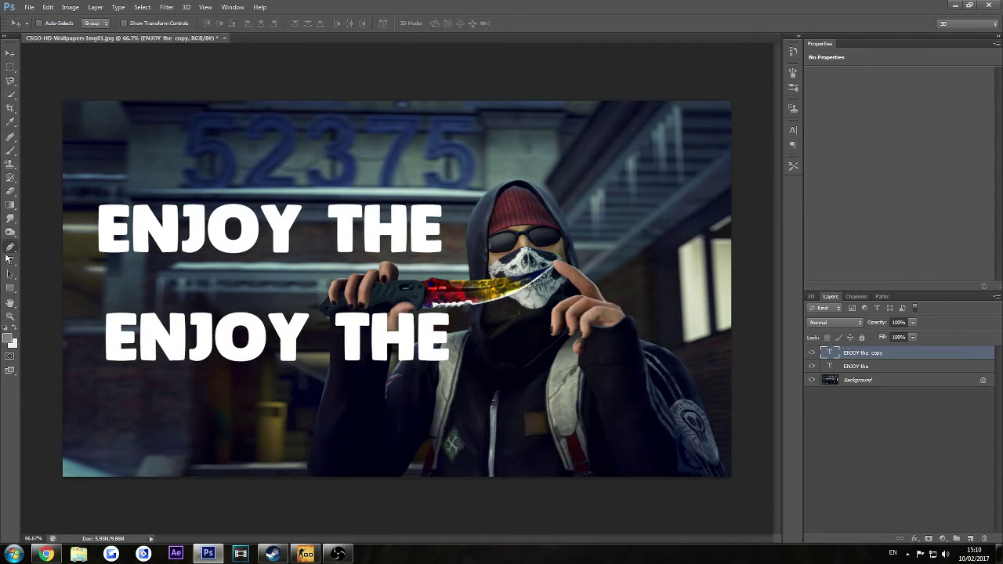
pyautogui.click(10, 260)
pyautogui.click(264, 337)
pyautogui.press('End')
pyautogui.hotkey('ctrl', 'a')
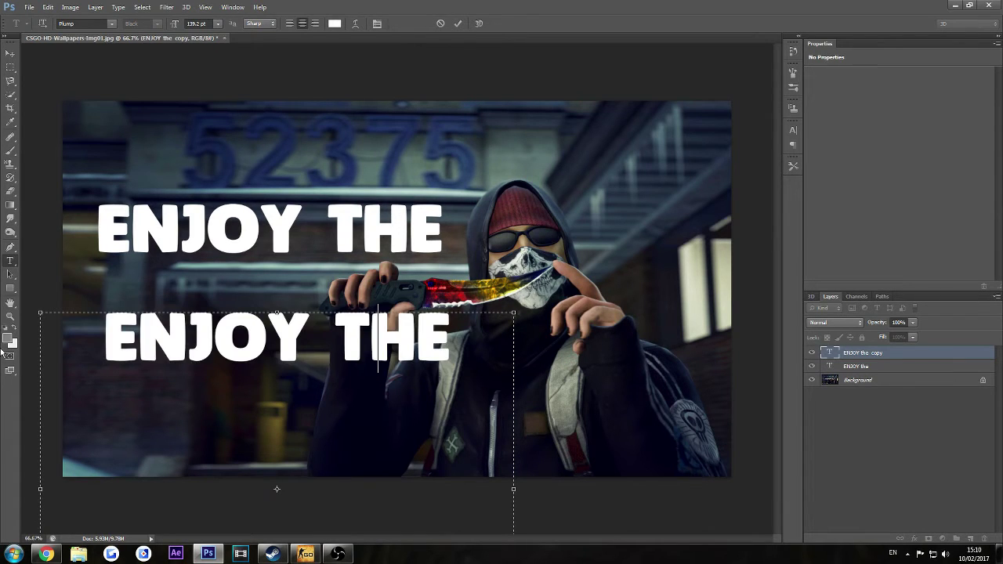
pyautogui.write('STREAM,')
pyautogui.press('BackSpace')
pyautogui.write('!')
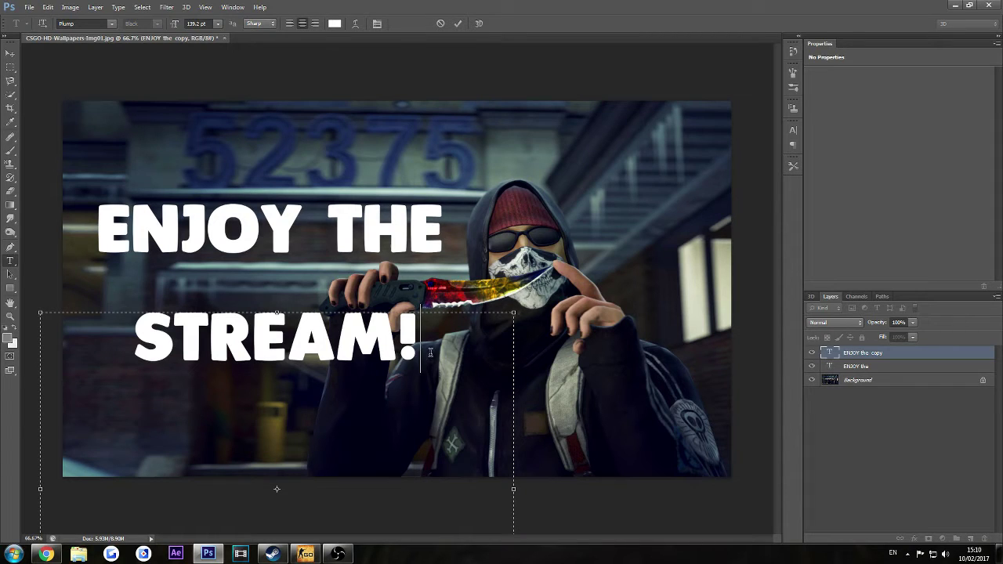
pyautogui.click(457, 23)
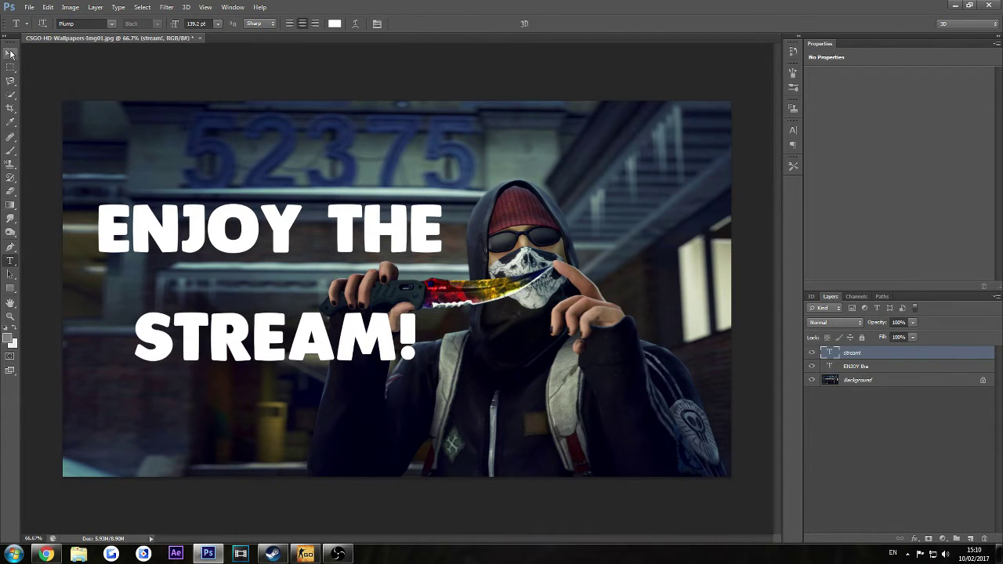
# Step: Place STREAM! under ENJOY THE, then move both text lines higher up the image
pyautogui.click(10, 53)
pyautogui.moveTo(314, 357); pyautogui.dragTo(271, 310)
pyautogui.keyDown('shift'); pyautogui.click(887, 366); pyautogui.keyUp('shift')
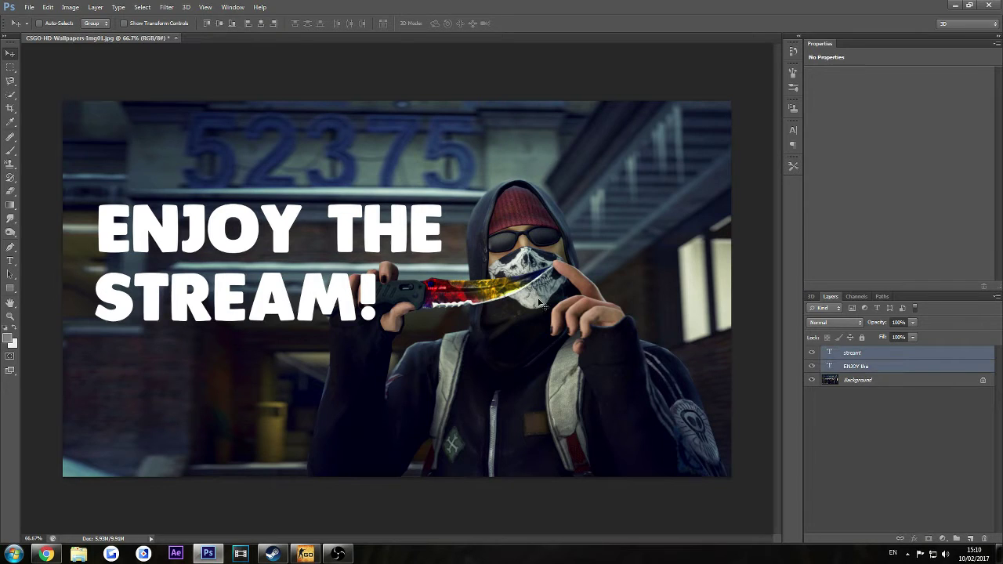
pyautogui.moveTo(326, 239); pyautogui.dragTo(331, 168)
# Step: Give the stream! layer a size-3 stroke and a drop shadow
pyautogui.click(952, 407)
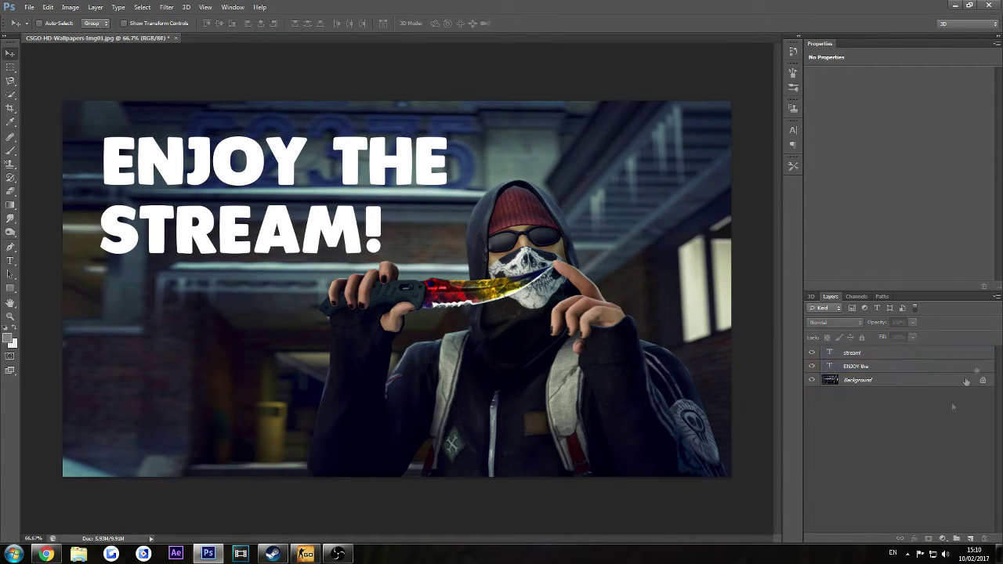
pyautogui.doubleClick(987, 357)
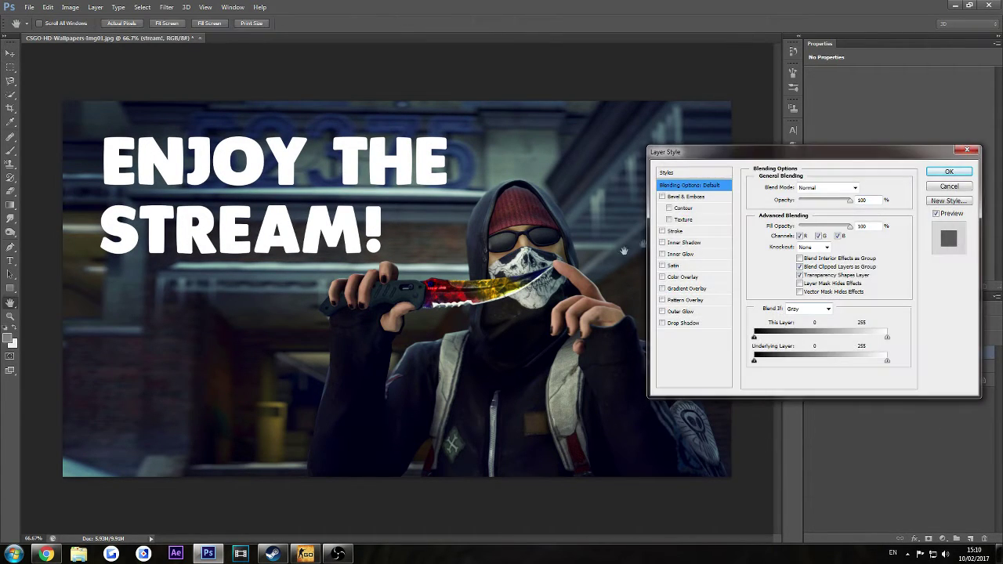
pyautogui.click(668, 232)
pyautogui.write('2')
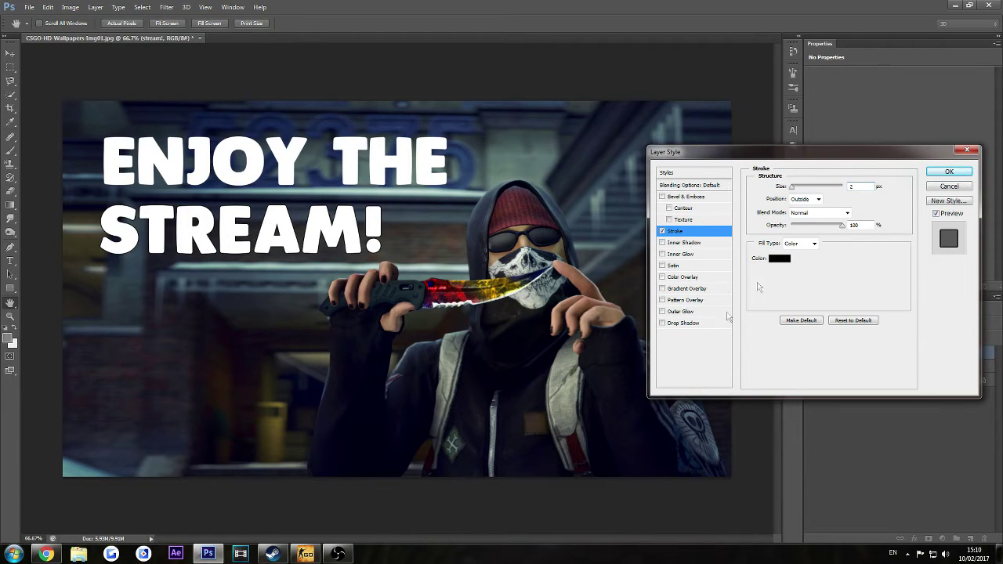
pyautogui.click(662, 322)
pyautogui.press('Up')
pyautogui.click(948, 172)
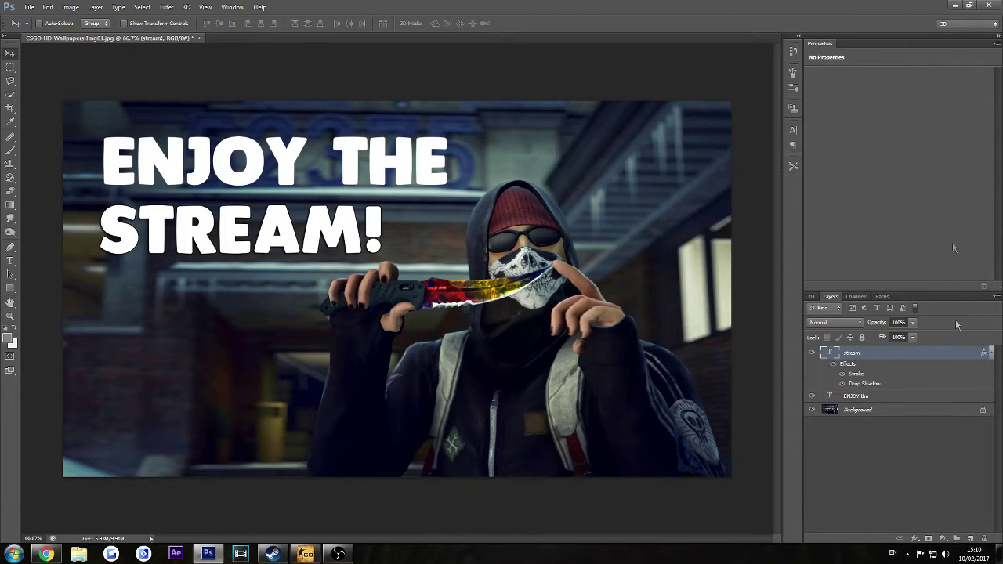
# Step: Give the ENJOY the layer a size-2 stroke and a drop shadow
pyautogui.doubleClick(987, 397)
pyautogui.click(662, 231)
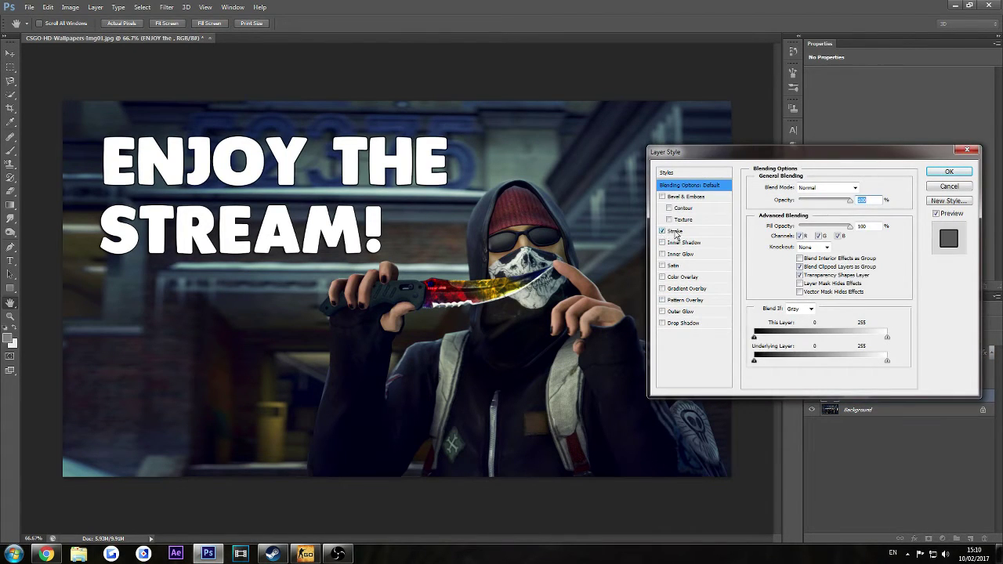
pyautogui.click(676, 232)
pyautogui.write('2')
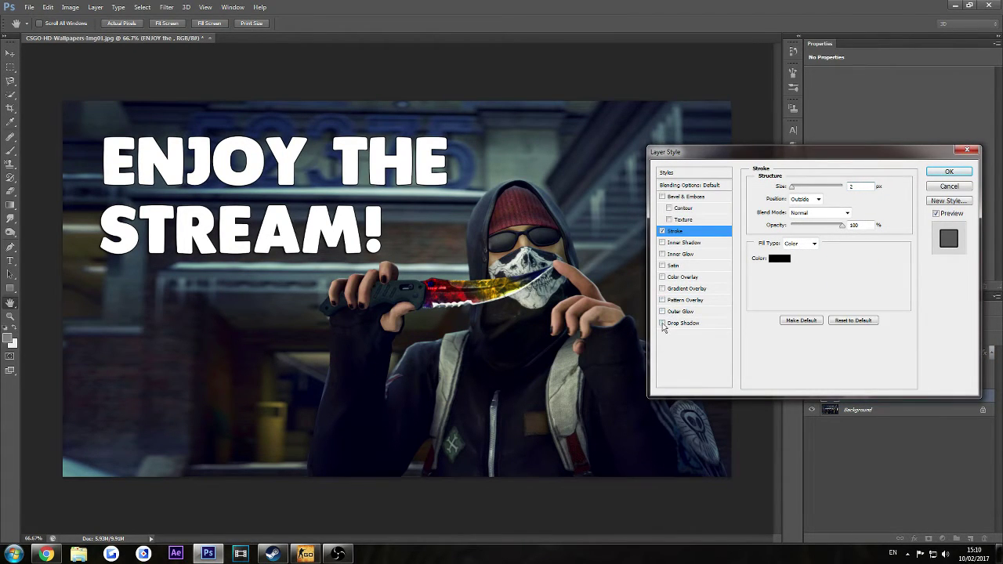
pyautogui.click(662, 323)
pyautogui.click(683, 323)
pyautogui.click(949, 171)
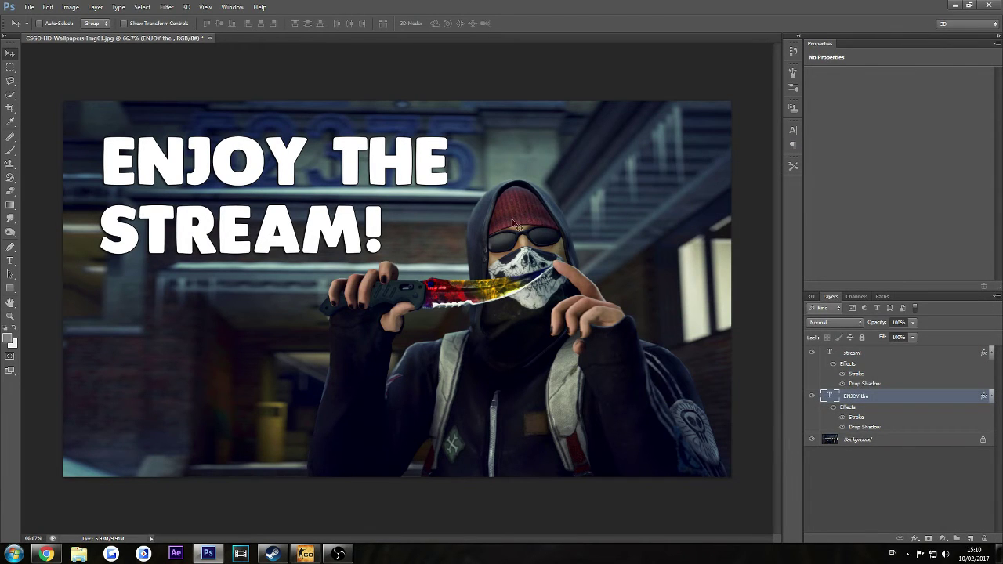
# Step: In a new browser tab, search Google for 'marble fade wallpaper'
pyautogui.click(47, 554)
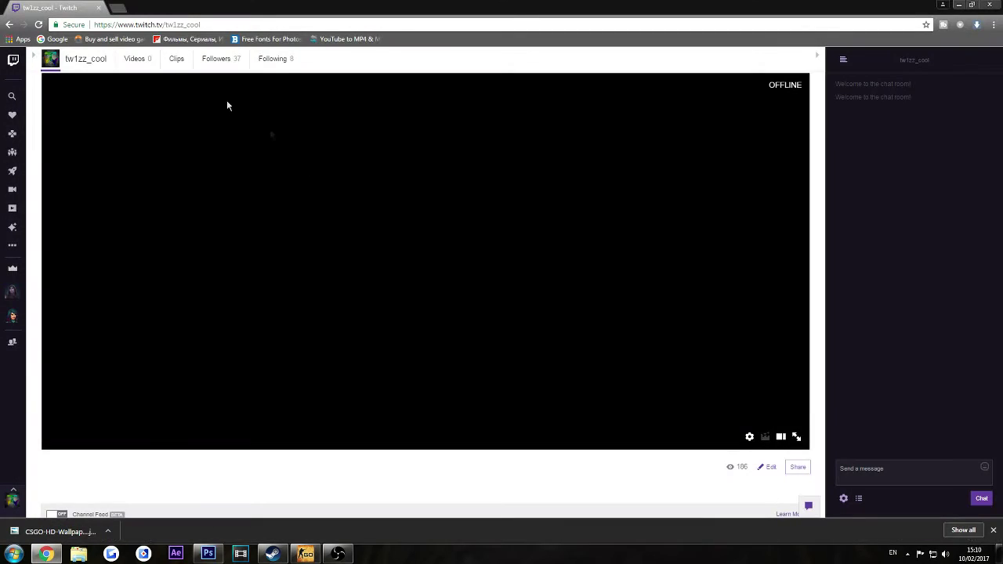
pyautogui.click(120, 10)
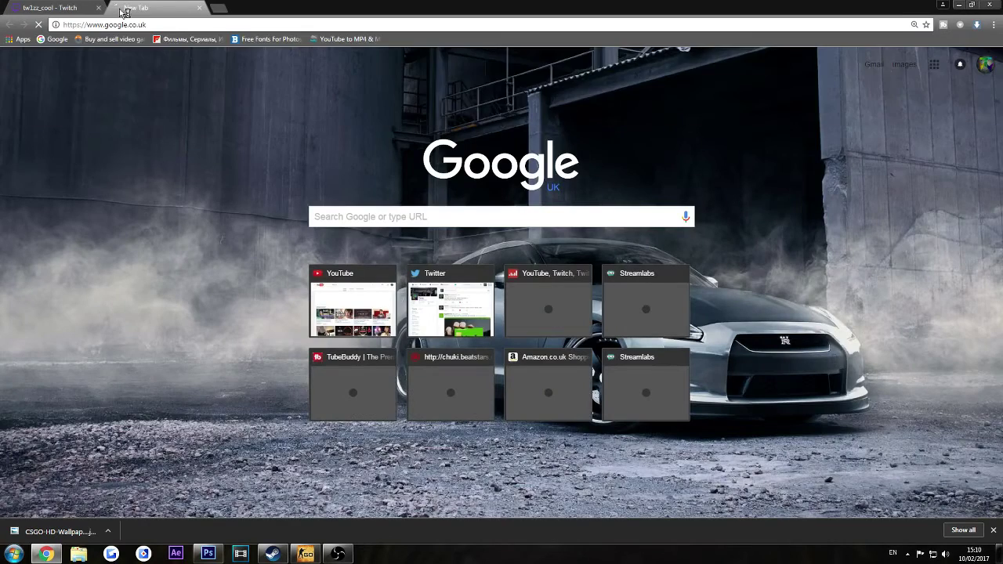
pyautogui.write('mat')
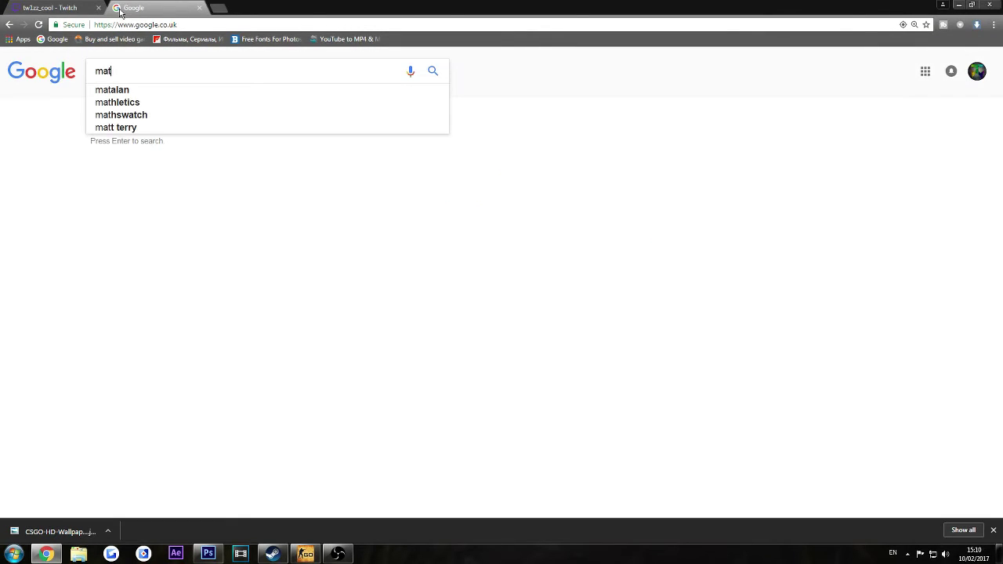
pyautogui.press('BackSpace')
pyautogui.write('rble')
pyautogui.press('BackSpace')
pyautogui.write('l')
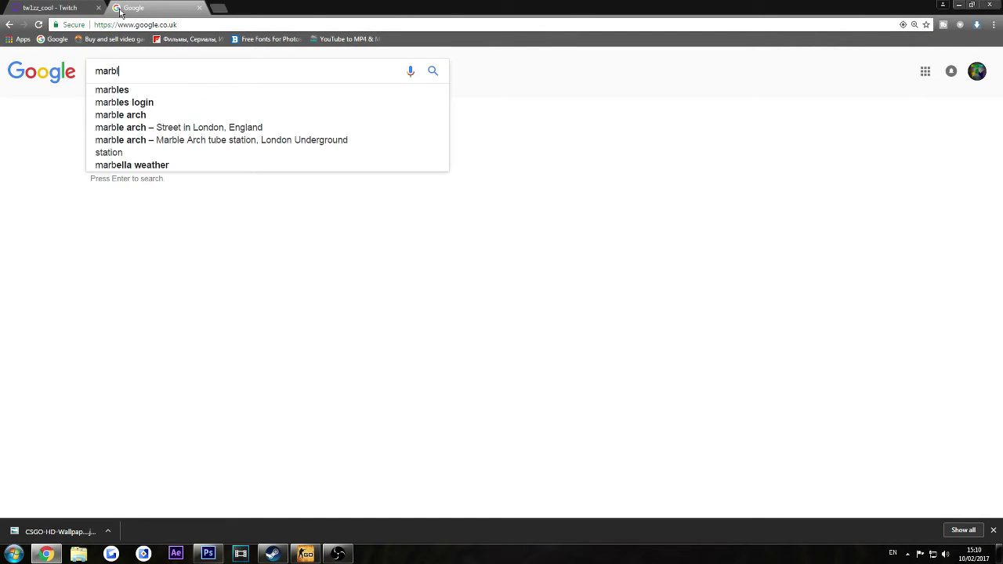
pyautogui.write('e fade ')
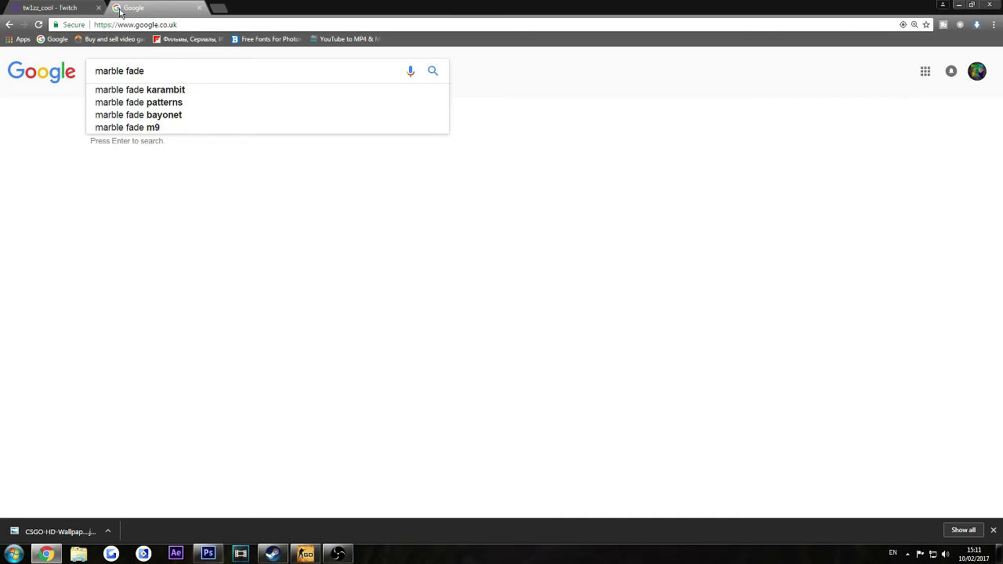
pyautogui.write('wall')
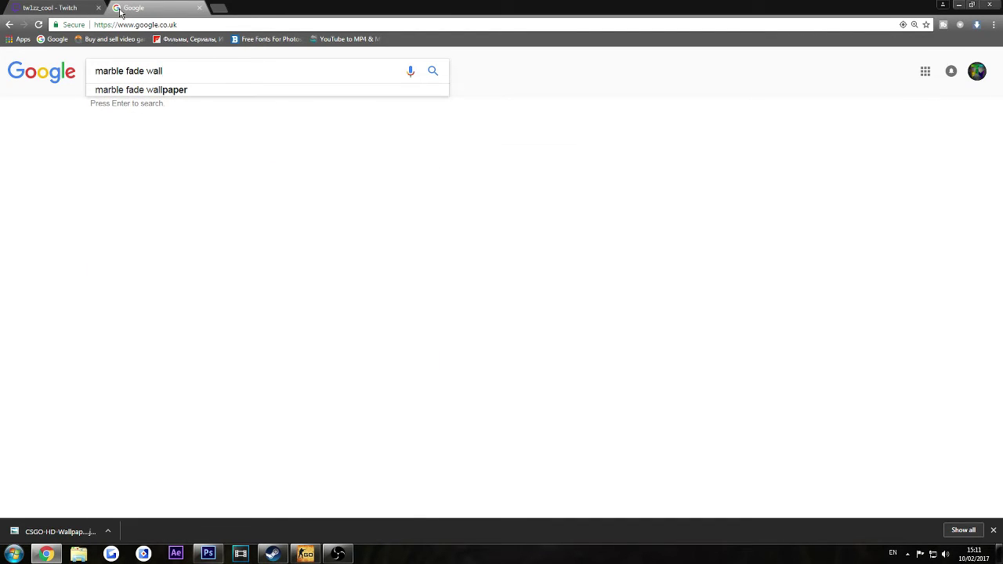
pyautogui.press('Down')
pyautogui.press('Return')
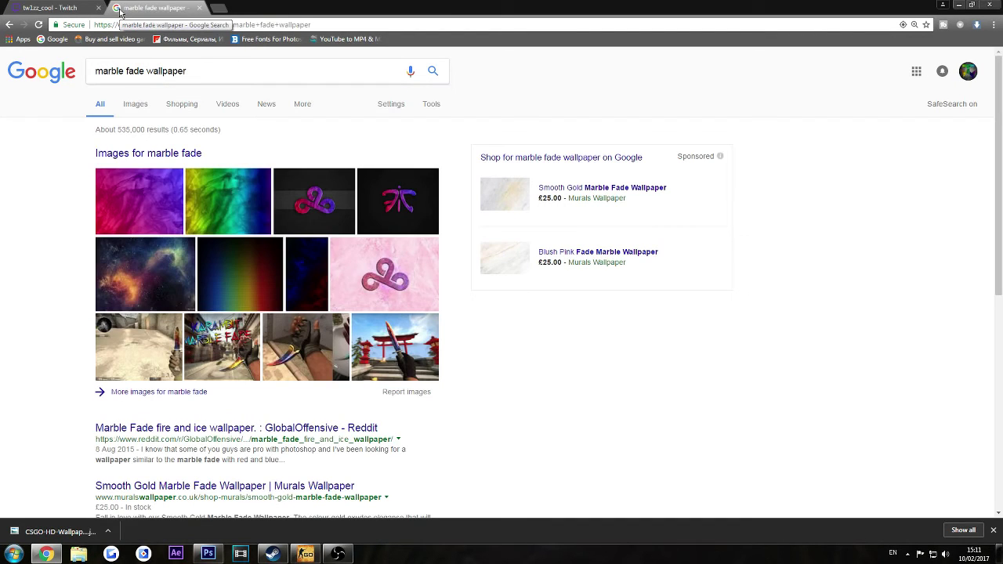
# Step: Find the rainbow image in Images and save it as Dik8l2g.png
pyautogui.click(130, 105)
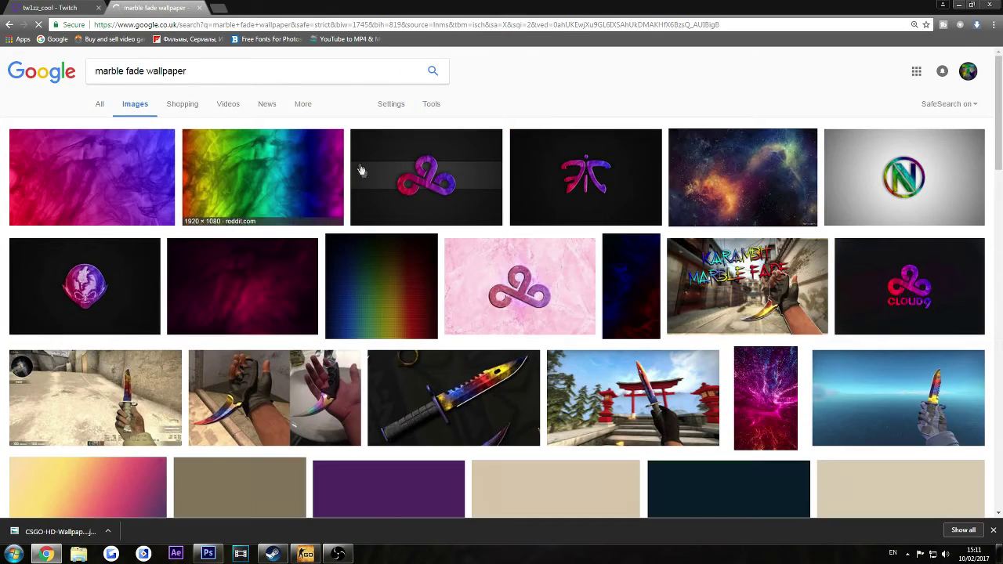
pyautogui.click(291, 167)
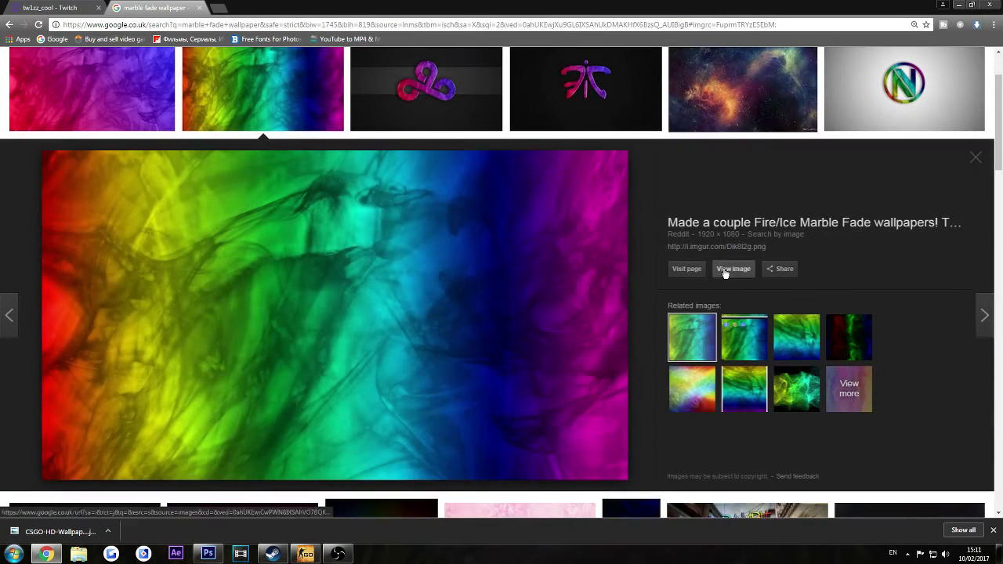
pyautogui.click(721, 269)
pyautogui.rightClick(365, 254)
pyautogui.click(403, 271)
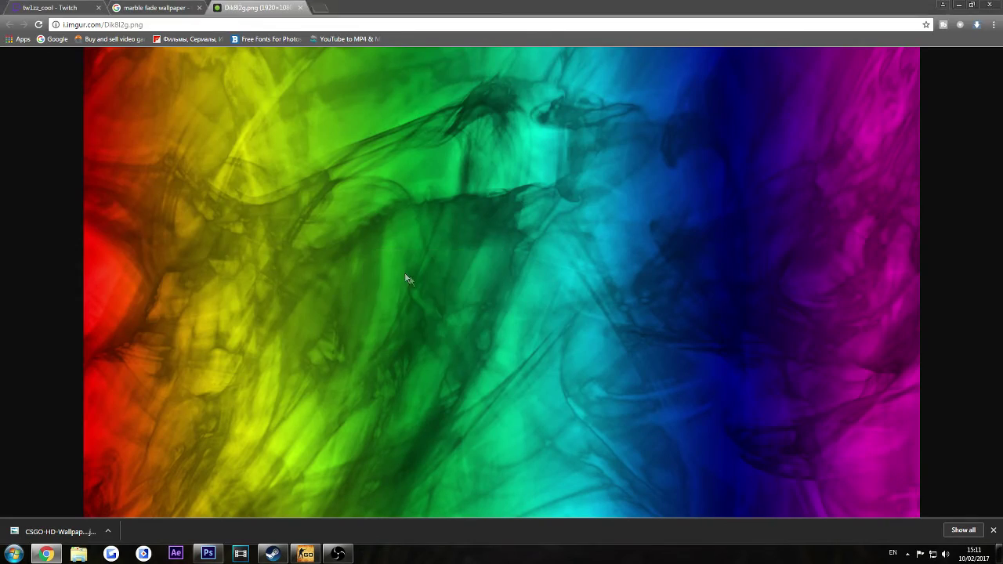
pyautogui.click(546, 397)
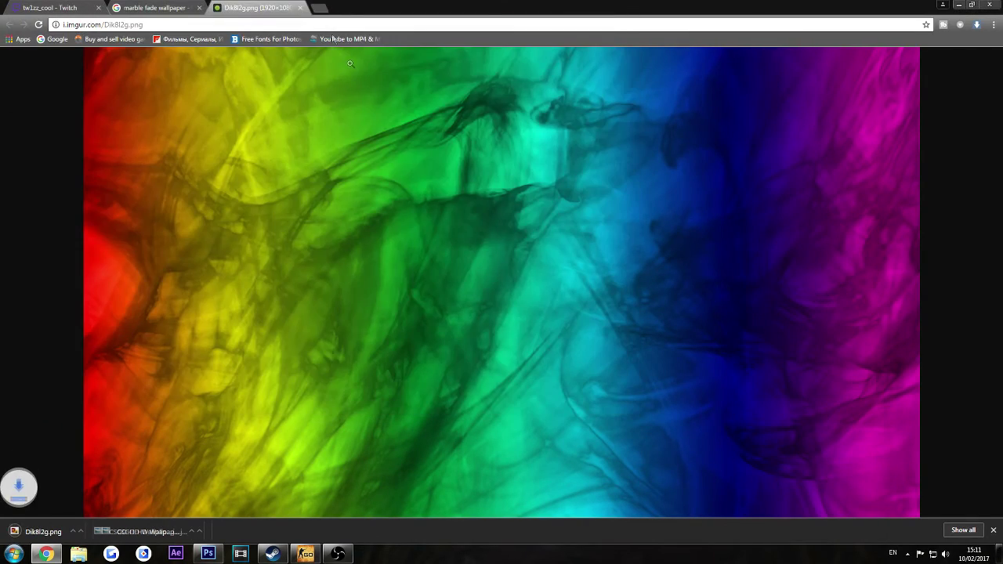
# Step: Close both browser tabs and minimize the browser to return to Photoshop
pyautogui.middleClick(210, 11)
pyautogui.click(200, 8)
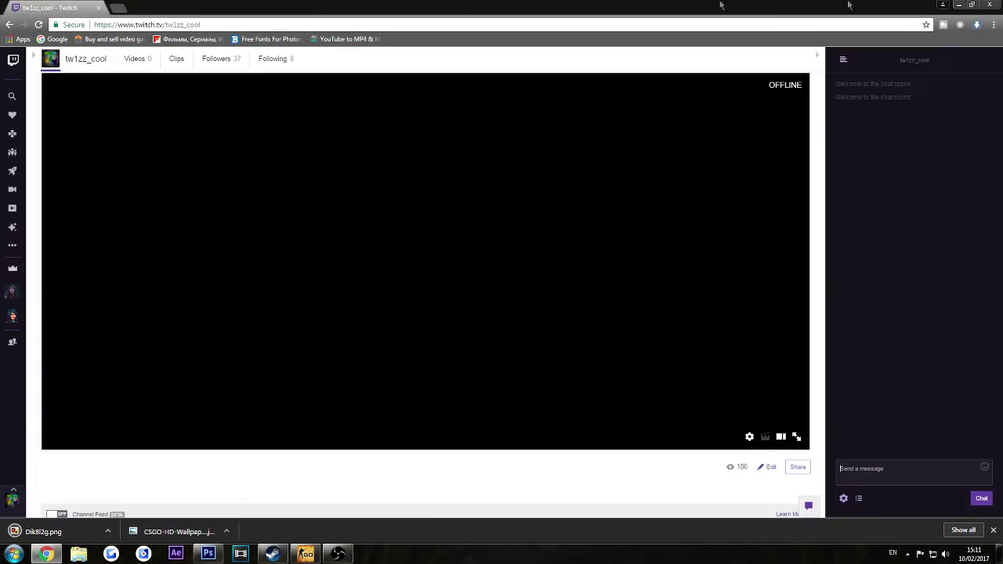
pyautogui.click(955, 4)
# Step: Open the downloaded Dik8l2g.png image in Photoshop
pyautogui.click(29, 8)
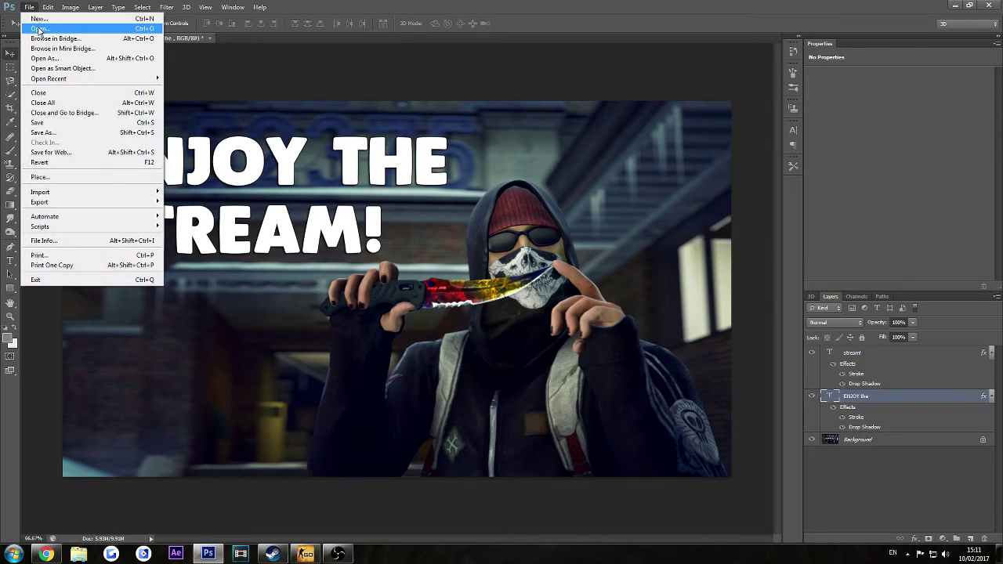
pyautogui.click(39, 27)
pyautogui.moveTo(621, 181); pyautogui.dragTo(619, 281)
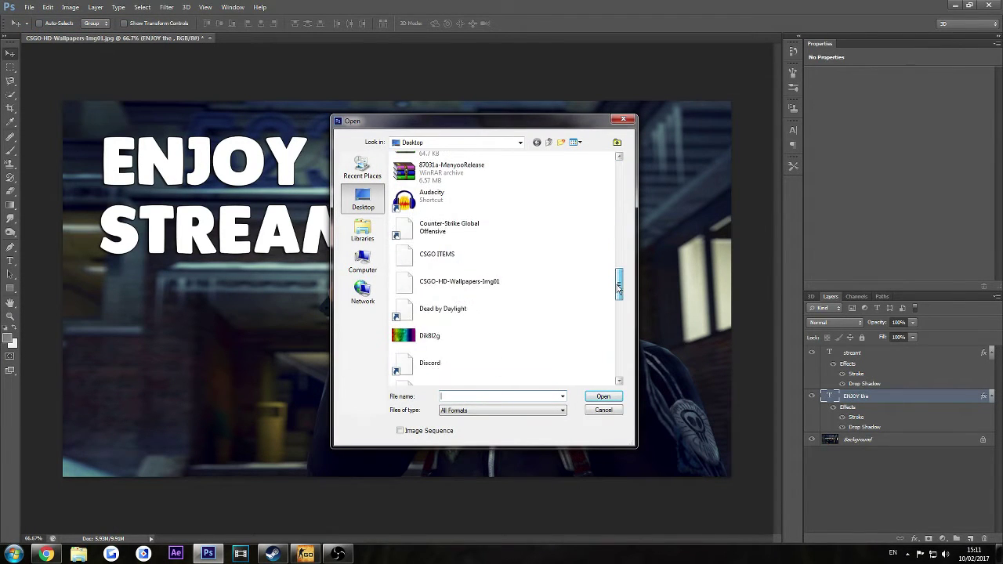
pyautogui.click(453, 337)
pyautogui.click(602, 396)
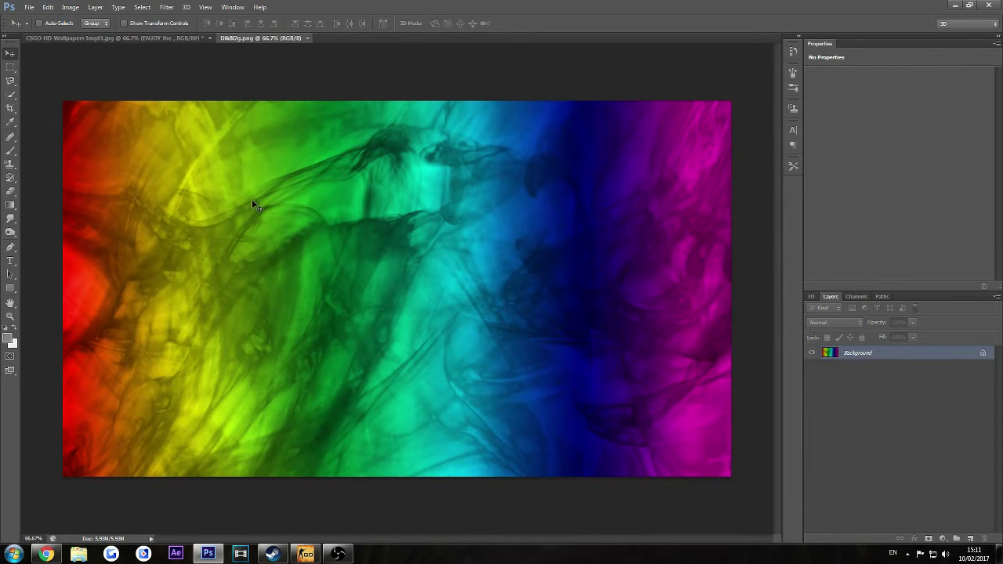
# Step: Bring the rainbow image into the wallpaper document as the top layer
pyautogui.moveTo(252, 199); pyautogui.dragTo(399, 258)
pyautogui.click(502, 206)
pyautogui.moveTo(876, 398); pyautogui.dragTo(865, 350)
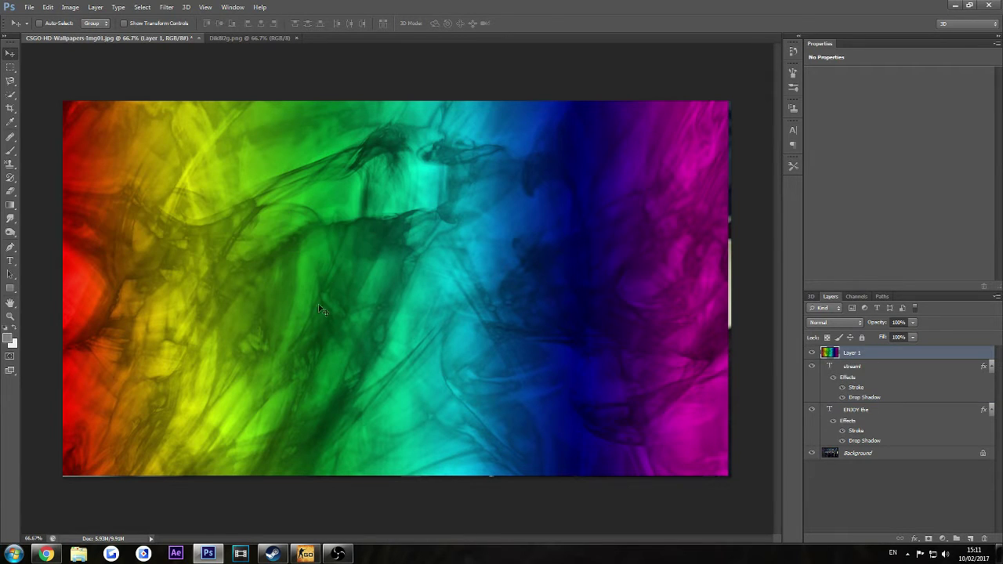
pyautogui.moveTo(329, 223); pyautogui.dragTo(335, 244)
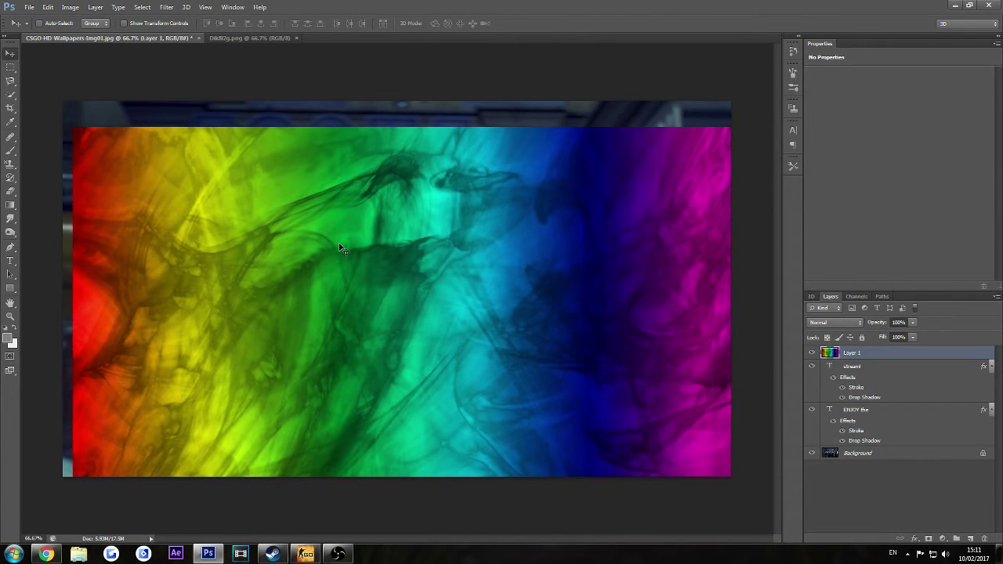
# Step: Scale the rainbow layer to about 54% and position it over the text area
pyautogui.hotkey('ctrl', 't')
pyautogui.moveTo(322, 199); pyautogui.dragTo(276, 200)
pyautogui.moveTo(689, 131); pyautogui.dragTo(418, 96)
pyautogui.moveTo(379, 153); pyautogui.dragTo(391, 199)
pyautogui.moveTo(430, 142); pyautogui.dragTo(446, 125)
pyautogui.moveTo(427, 168); pyautogui.dragTo(427, 155)
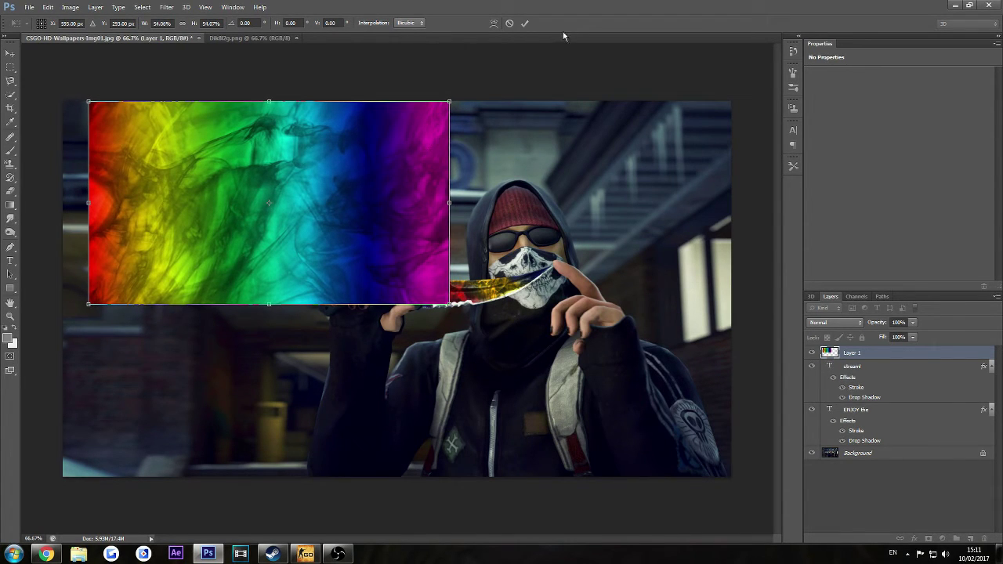
pyautogui.click(524, 23)
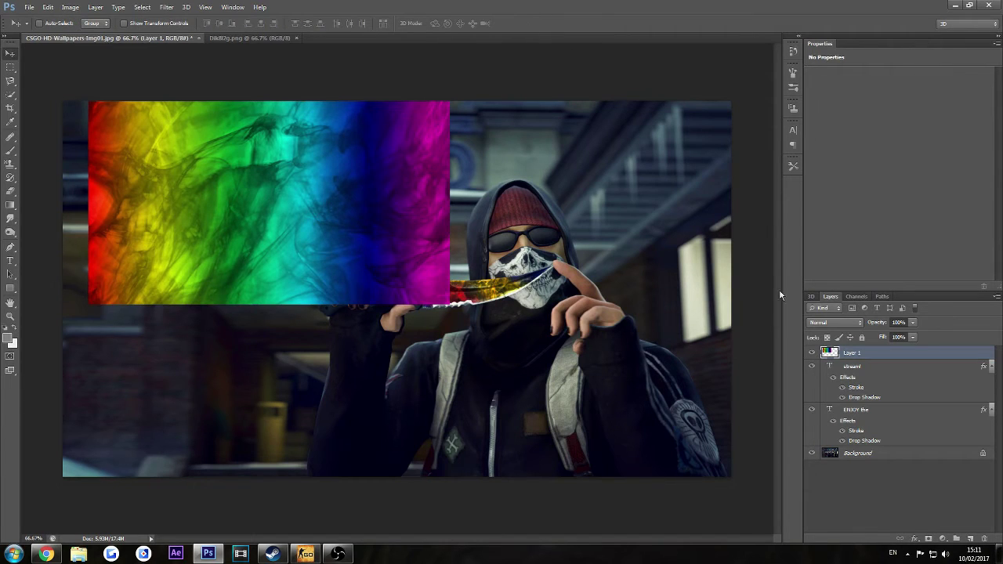
# Step: Clip the rainbow Layer 1 to the STREAM! text layer
pyautogui.rightClick(882, 352)
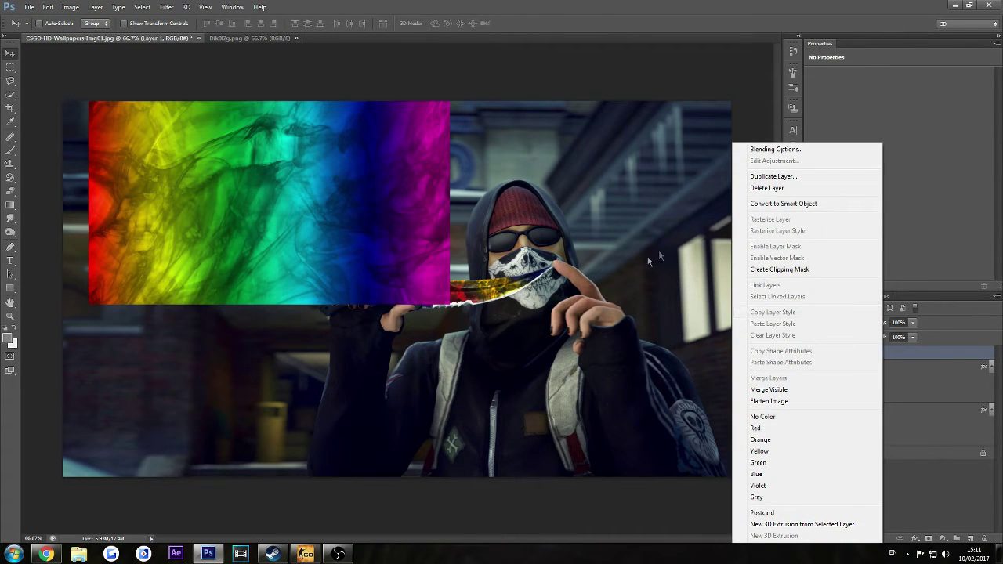
pyautogui.click(766, 272)
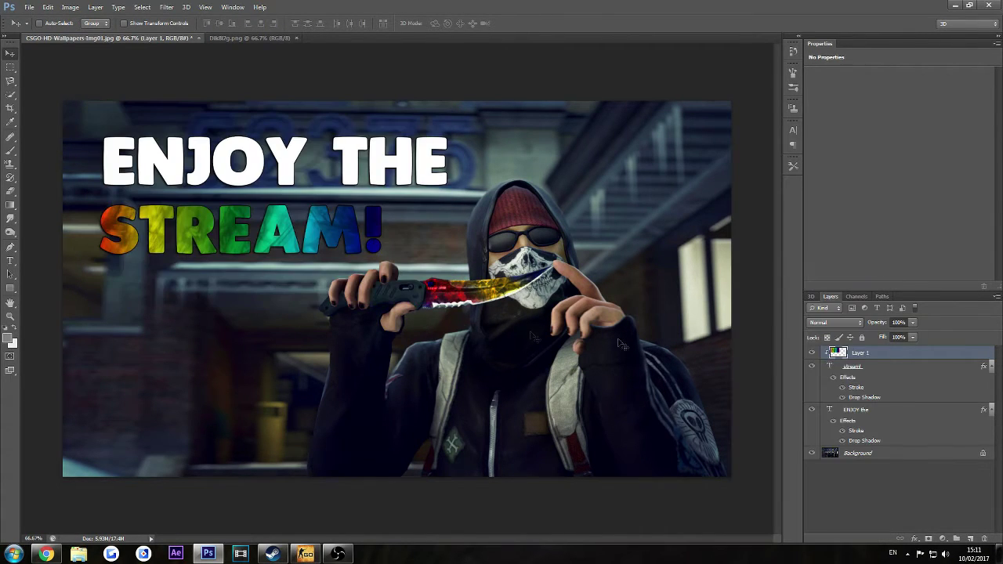
pyautogui.rightClick(855, 353)
pyautogui.click(873, 359)
pyautogui.rightClick(875, 358)
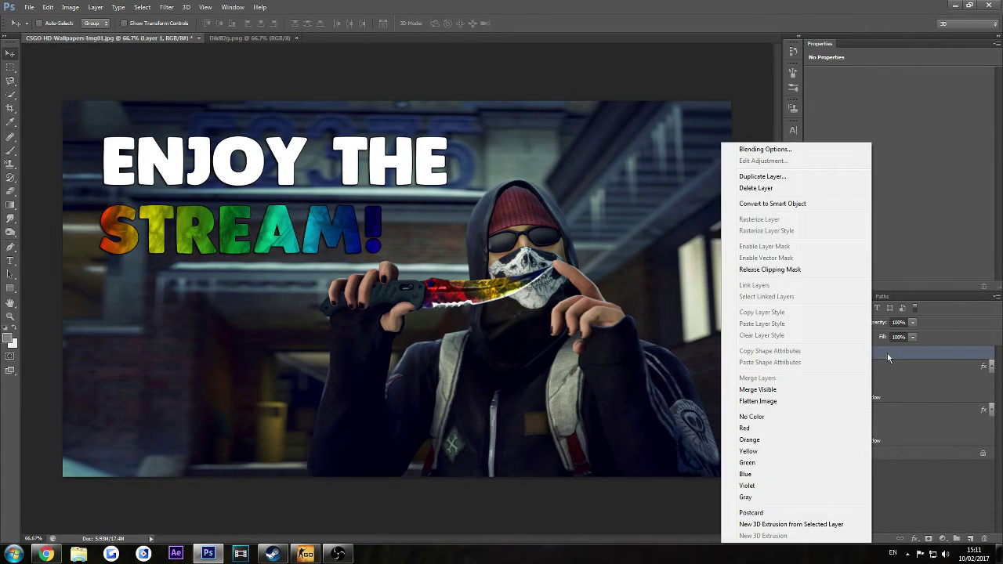
pyautogui.click(887, 357)
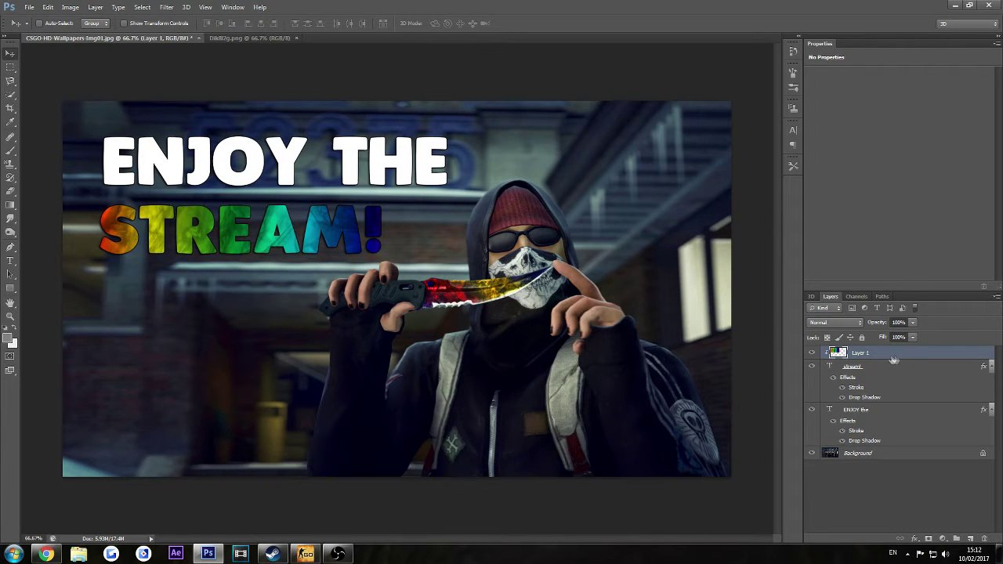
# Step: Duplicate Layer 1, move the copy above ENJOY the, and clip it to that text
pyautogui.rightClick(893, 361)
pyautogui.click(805, 179)
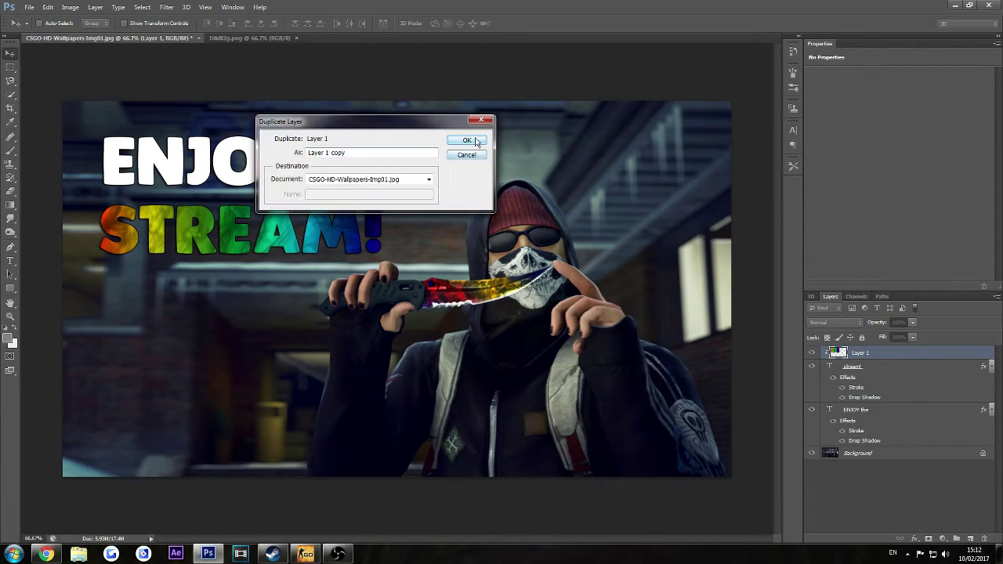
pyautogui.click(465, 139)
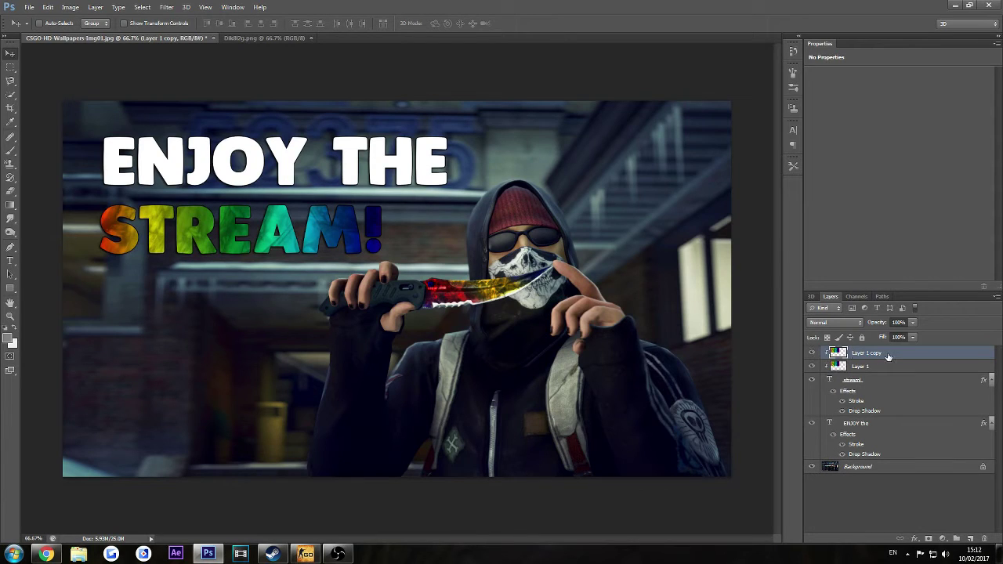
pyautogui.moveTo(888, 356); pyautogui.dragTo(876, 416)
pyautogui.rightClick(896, 413)
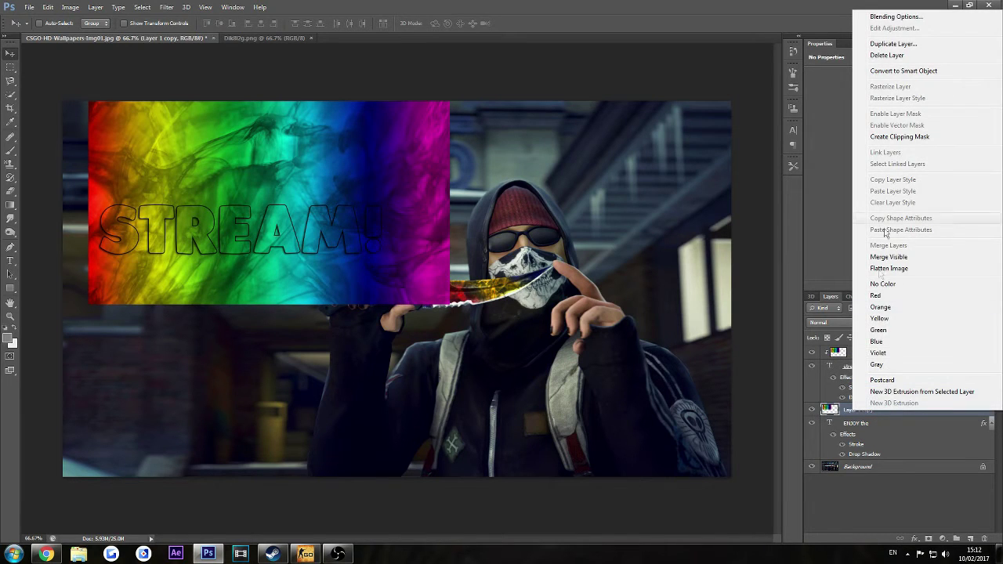
pyautogui.click(915, 143)
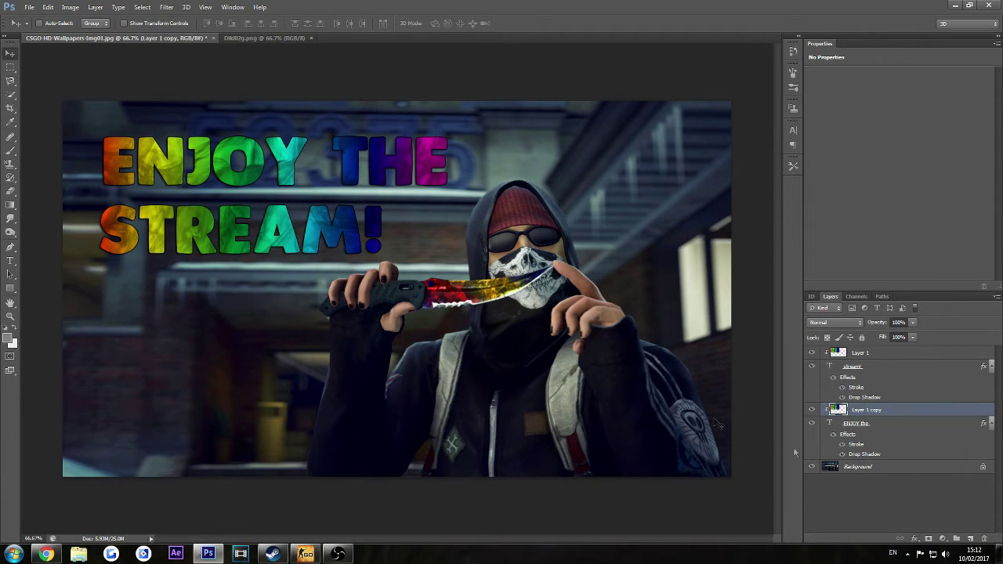
# Step: Close the Dik8l2g.png rainbow image document, leaving only the wallpaper open
pyautogui.click(294, 38)
pyautogui.click(312, 39)
# Step: Switch to Chrome's Twitch page, close the downloads bar and minimize the browser
pyautogui.click(46, 554)
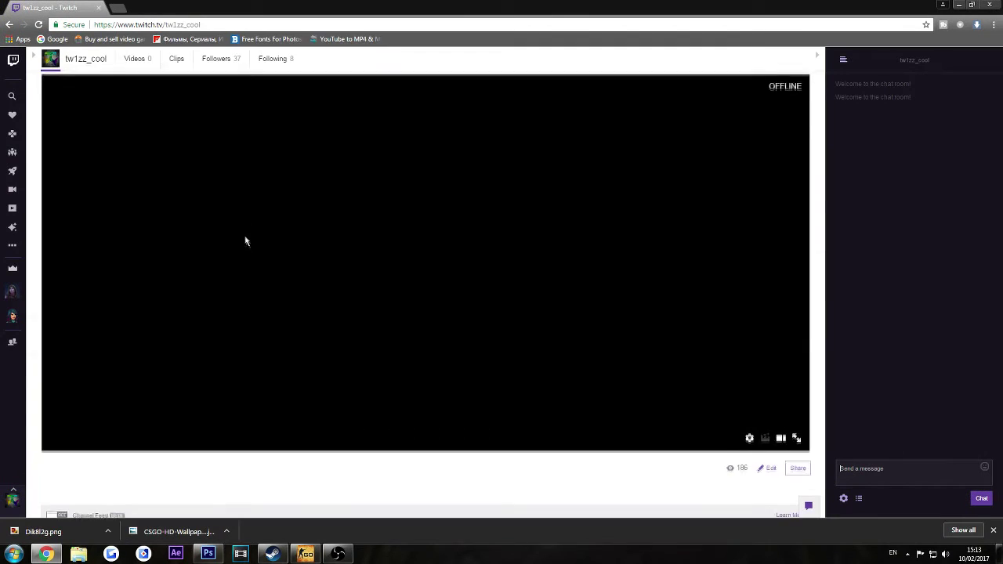
pyautogui.scroll(3, 287, 291)
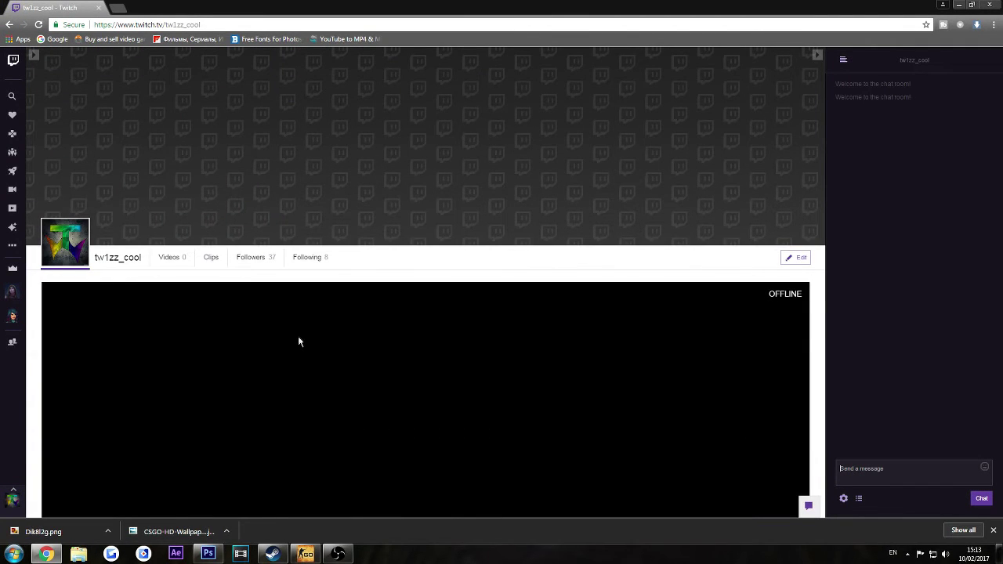
pyautogui.scroll(-3, 297, 337)
pyautogui.scroll(2, 285, 322)
pyautogui.scroll(-3, 256, 309)
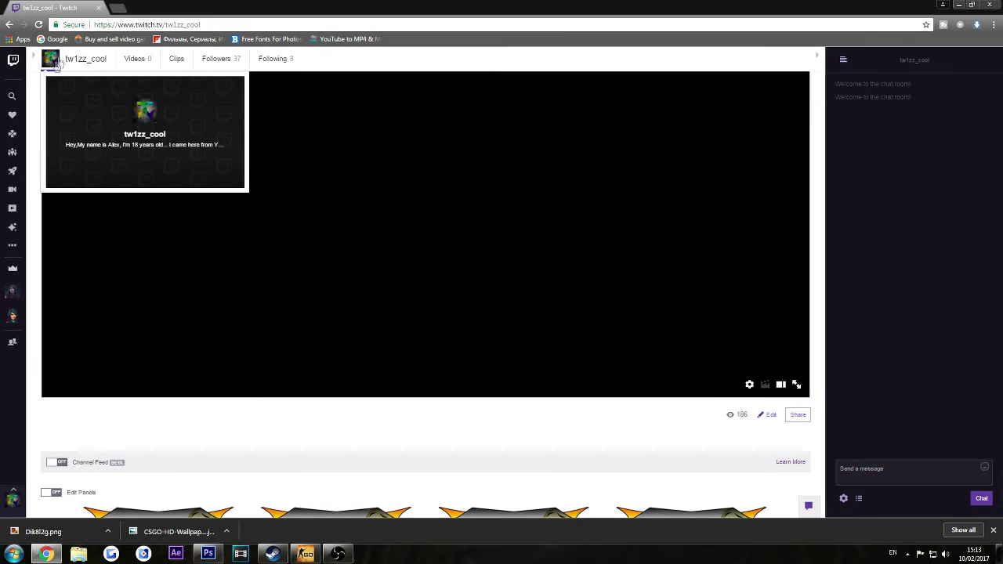
pyautogui.scroll(3, 190, 319)
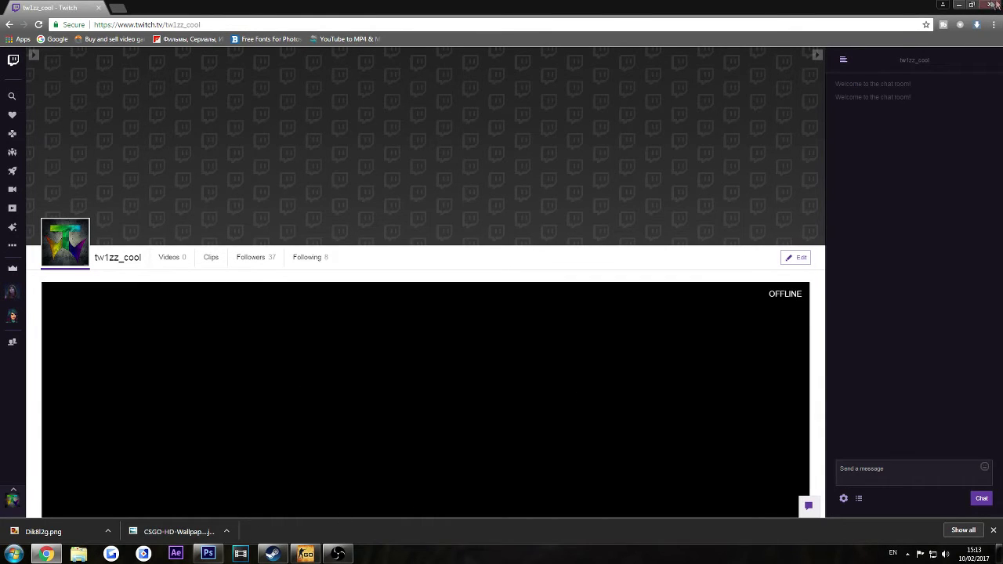
pyautogui.click(990, 529)
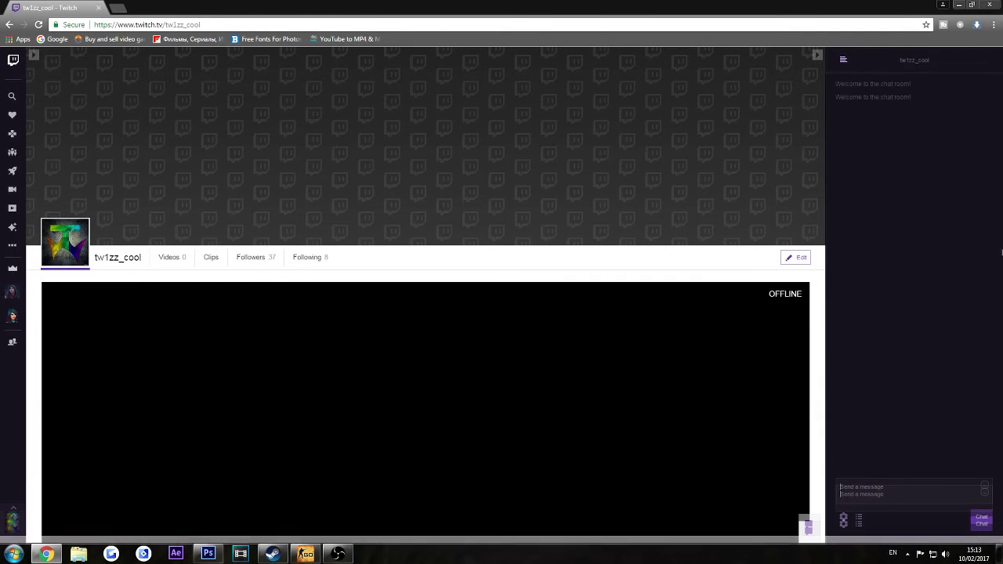
pyautogui.click(958, 5)
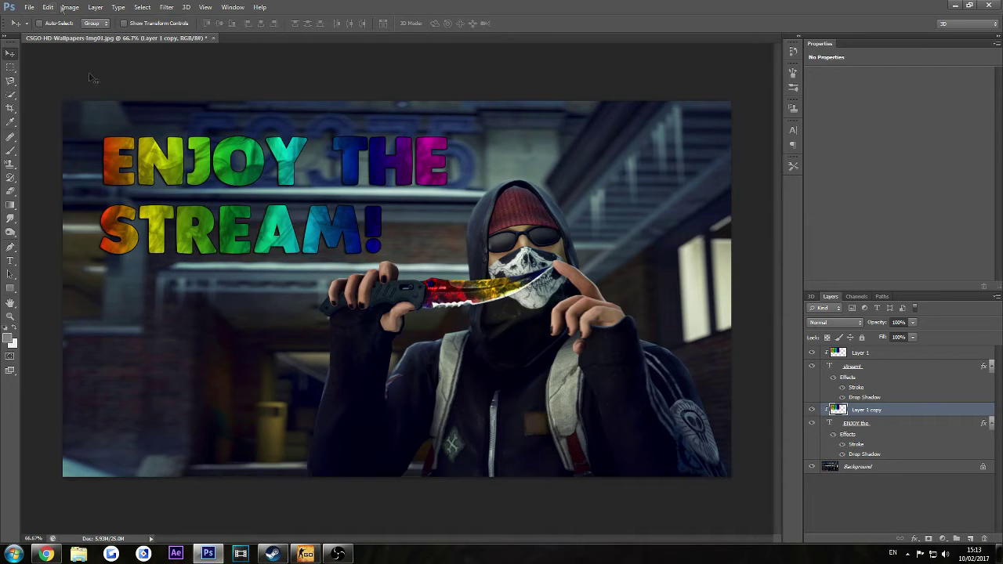
# Step: Bring up Photoshop's File > Open dialog
pyautogui.click(47, 7)
pyautogui.click(48, 7)
pyautogui.click(29, 7)
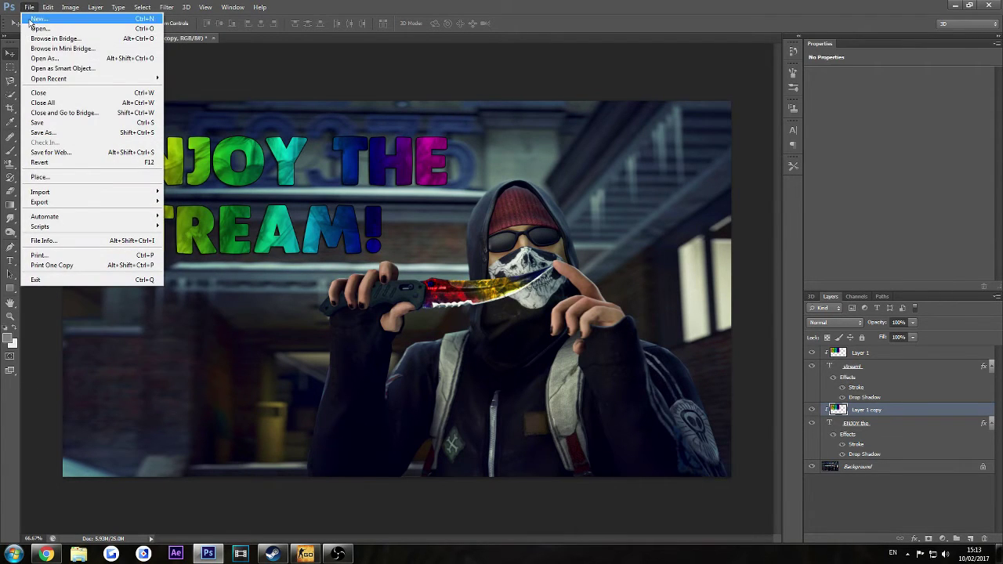
pyautogui.click(39, 28)
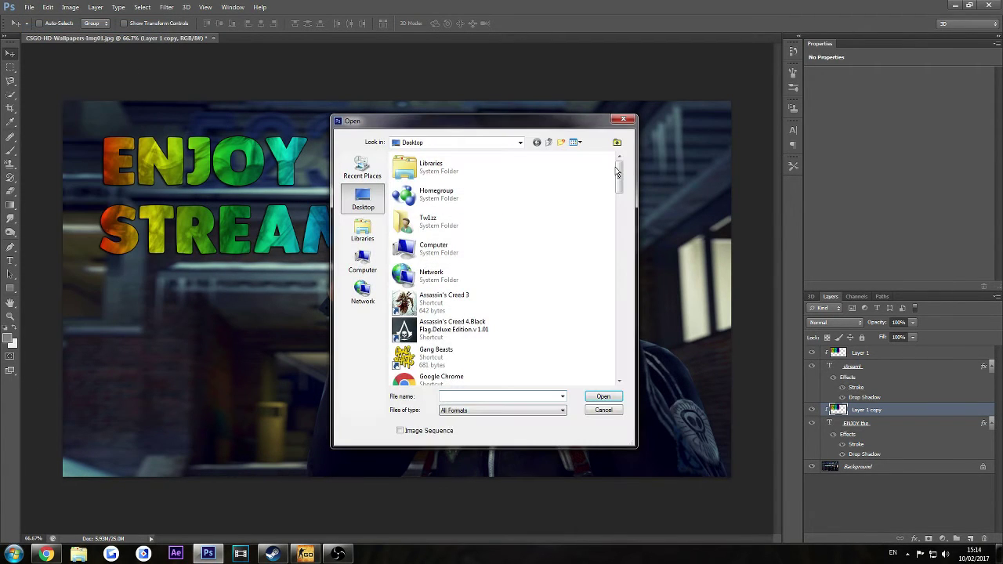
pyautogui.moveTo(617, 172); pyautogui.dragTo(619, 221)
pyautogui.scroll(-3, 473, 311)
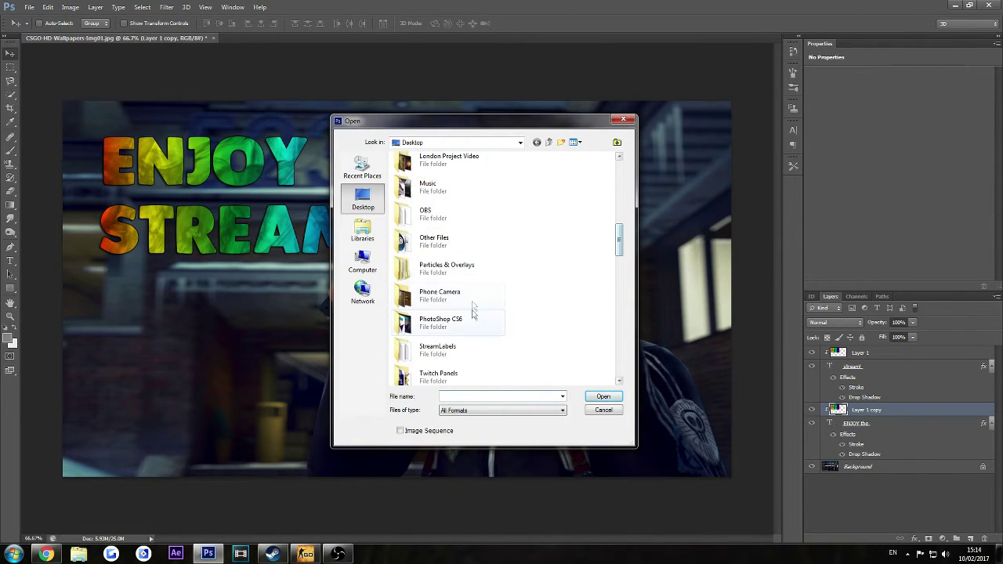
# Step: Browse to PhotoShop CS6 > New Files for Youtube# > GFX PACK > Иконки, then open a new Chrome tab
pyautogui.doubleClick(472, 311)
pyautogui.doubleClick(472, 188)
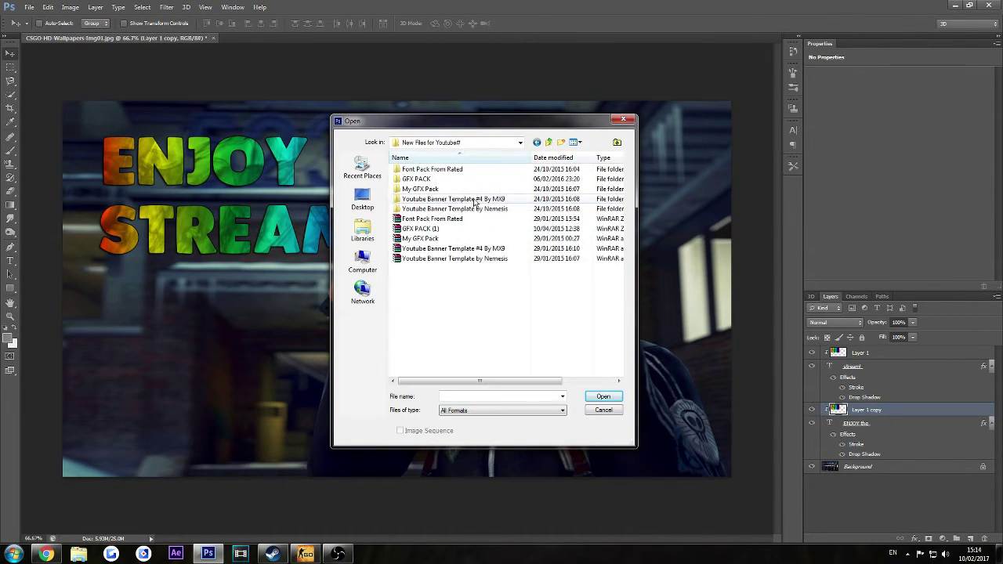
pyautogui.doubleClick(436, 178)
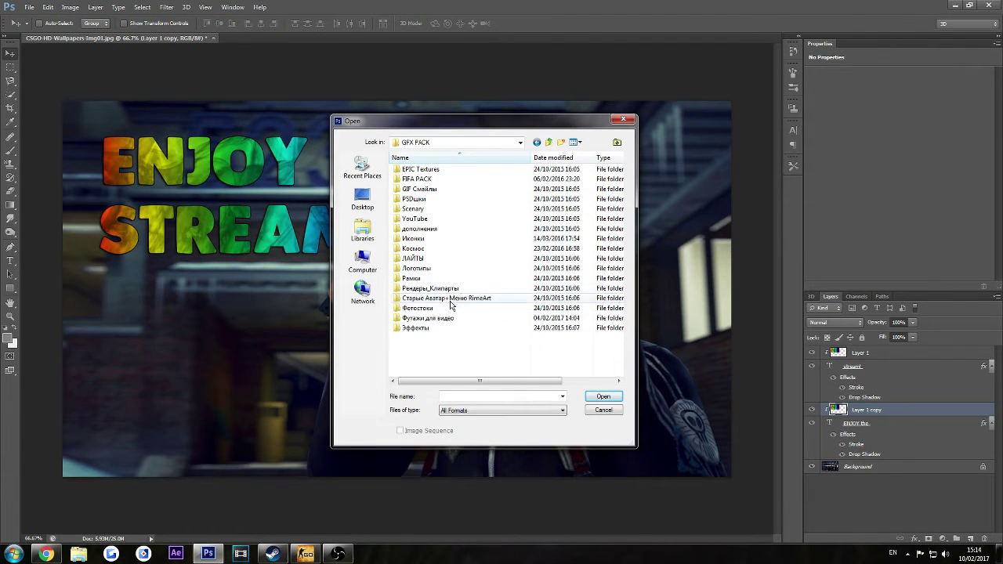
pyautogui.doubleClick(433, 241)
pyautogui.moveTo(619, 186); pyautogui.dragTo(619, 207)
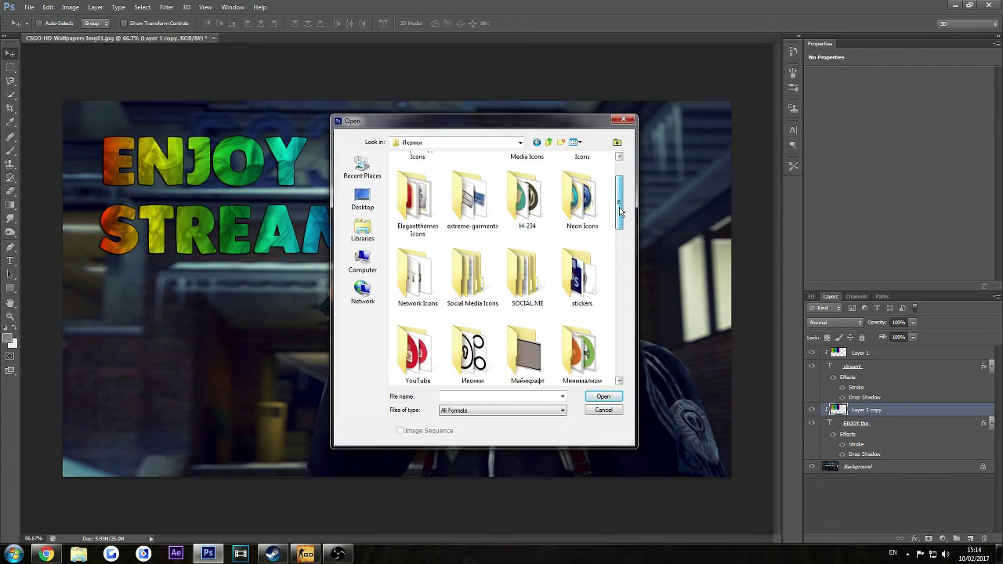
pyautogui.scroll(-1, 619, 207)
pyautogui.click(46, 555)
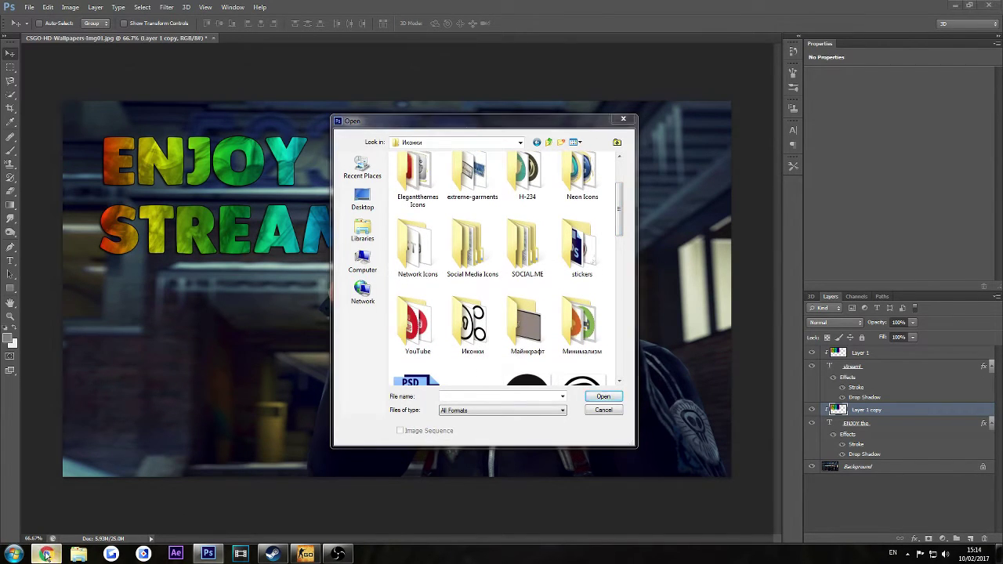
pyautogui.click(122, 8)
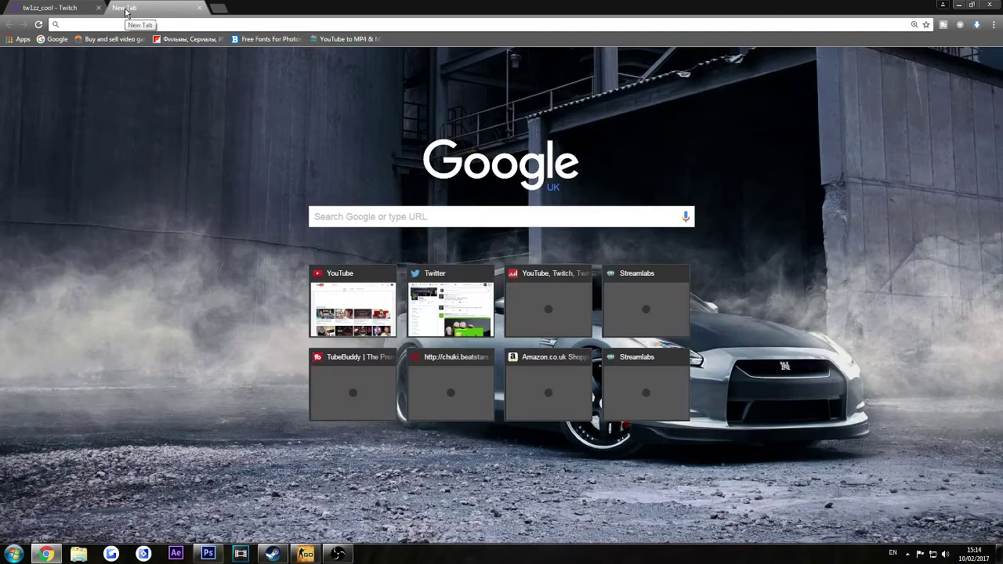
# Step: Enter 'yout' in the new tab's address bar and go to the user's YouTube channel page
pyautogui.write('yp')
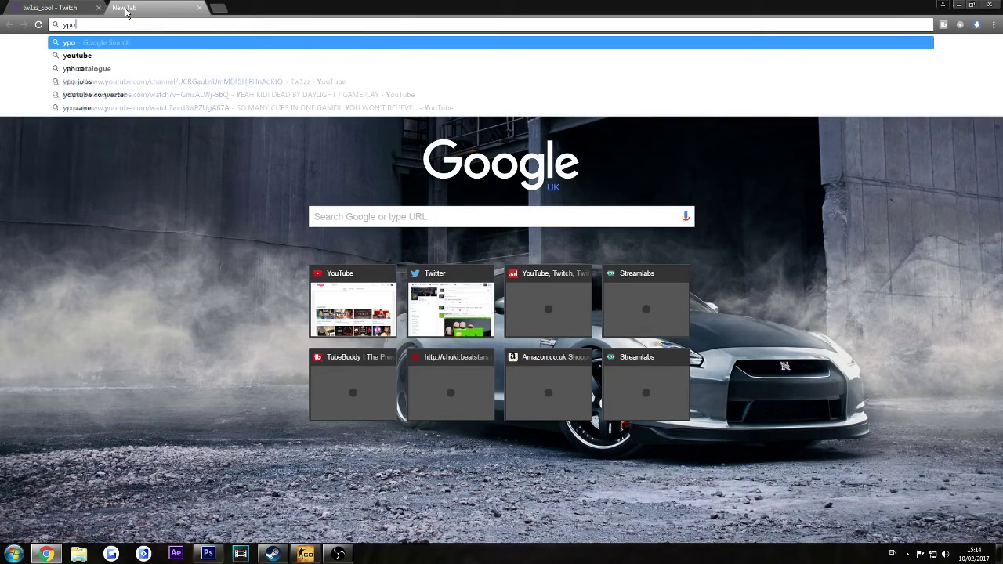
pyautogui.press('BackSpace')
pyautogui.write('out')
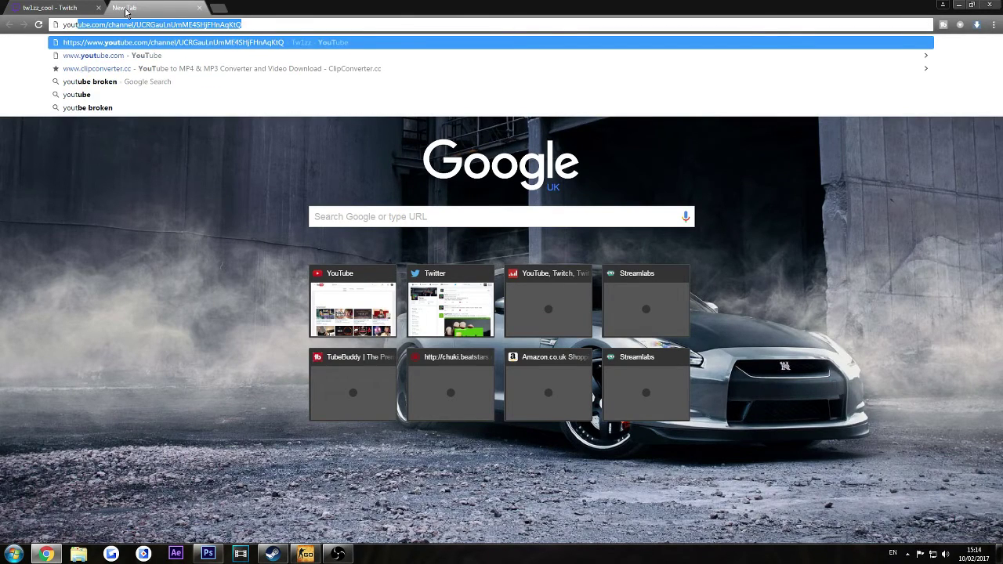
pyautogui.press('Return')
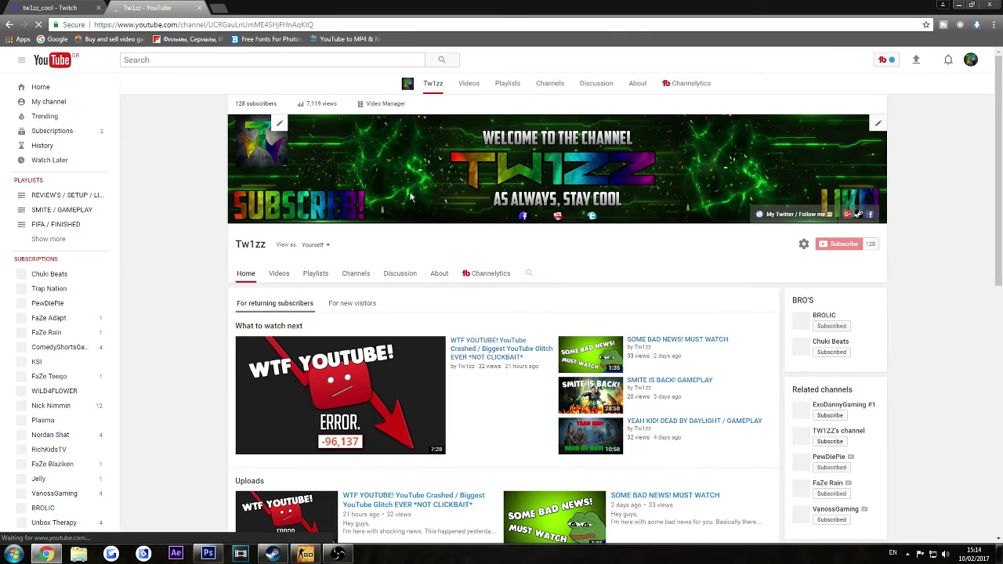
pyautogui.scroll(-1, 556, 201)
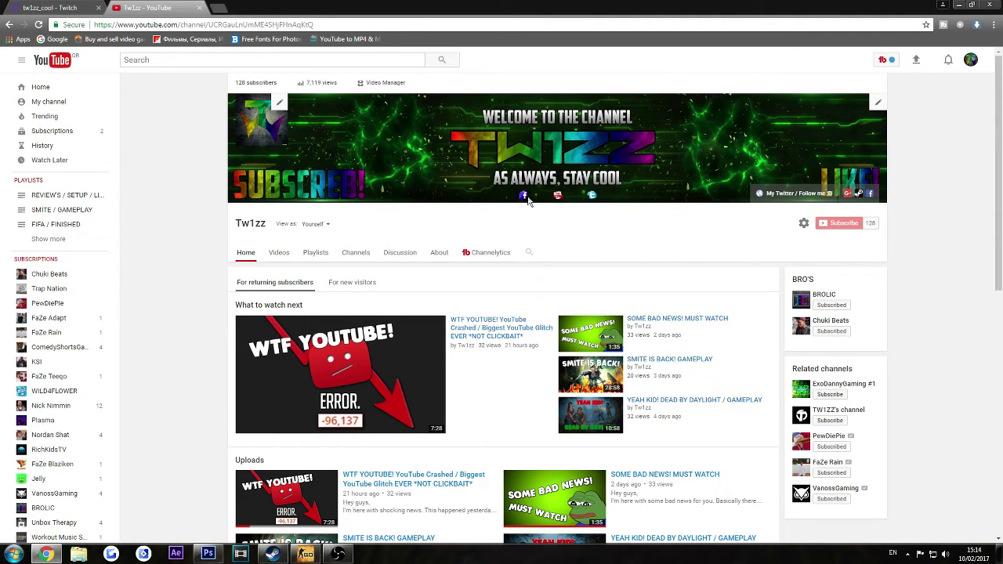
# Step: Back in the Open dialog, look through the Antique Copper and Chrome Social Media icon folders
pyautogui.click(957, 5)
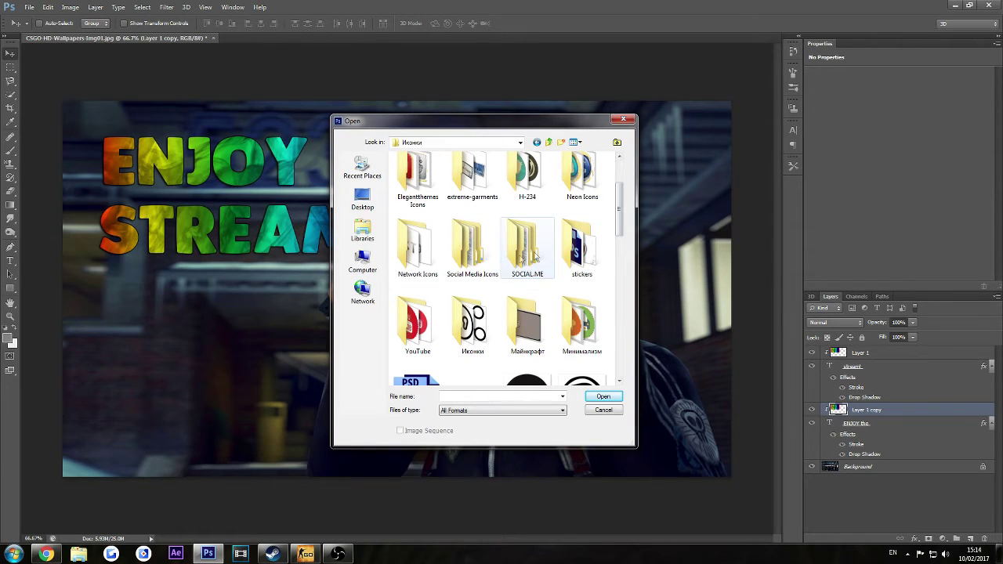
pyautogui.moveTo(620, 212); pyautogui.dragTo(625, 177)
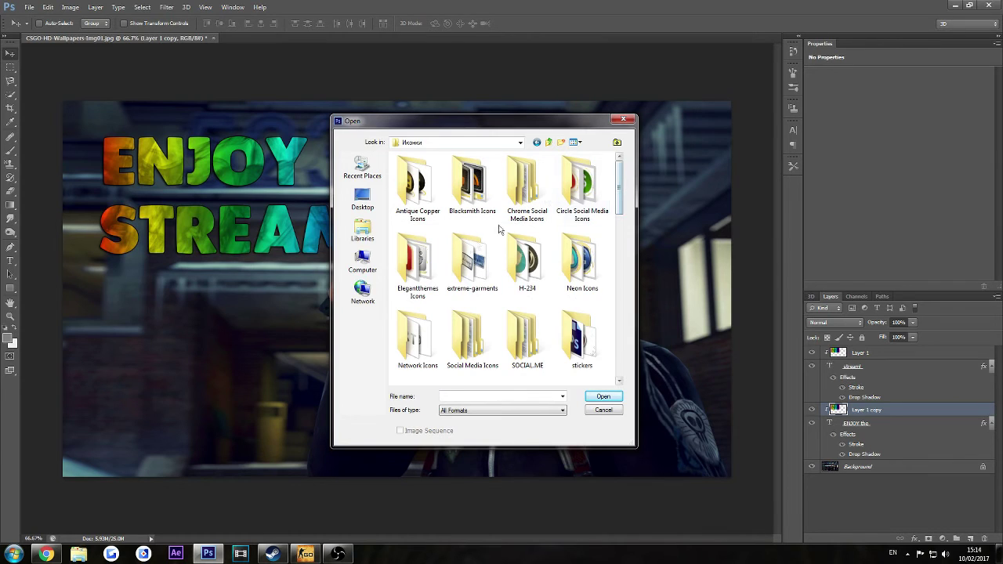
pyautogui.doubleClick(427, 194)
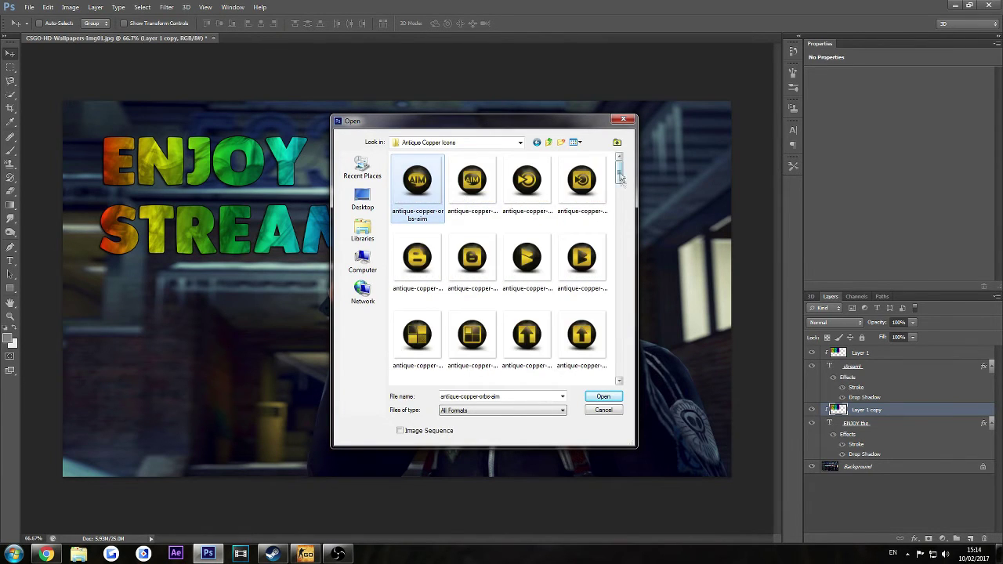
pyautogui.moveTo(621, 179); pyautogui.dragTo(622, 205)
pyautogui.press('BackSpace')
pyautogui.doubleClick(523, 188)
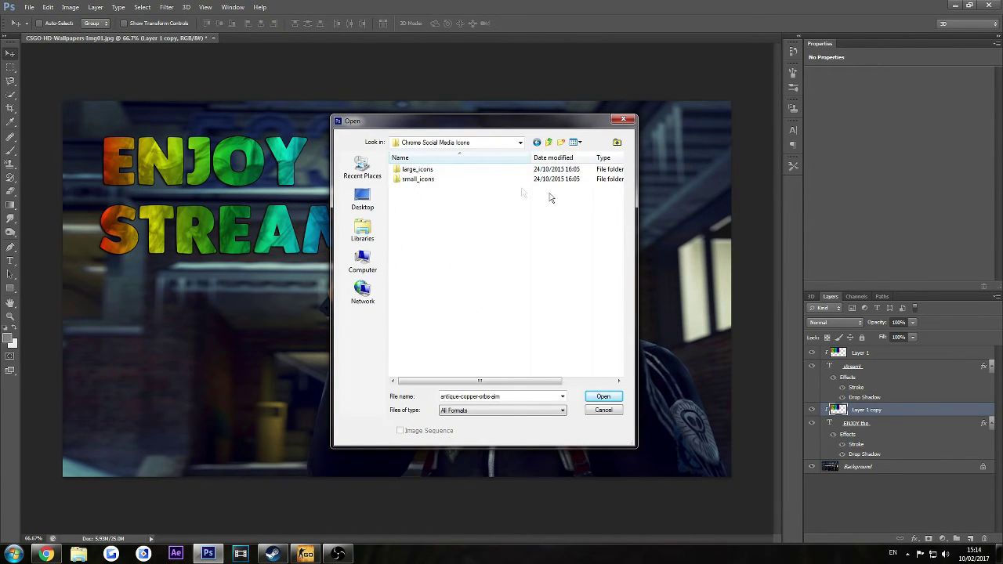
pyautogui.press('BackSpace')
pyautogui.scroll(-2, 618, 235)
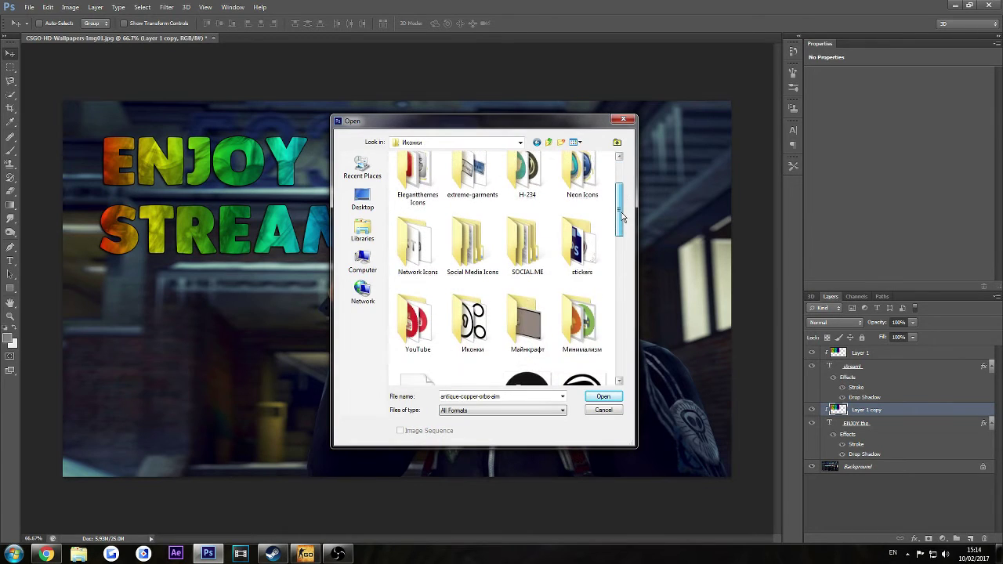
pyautogui.moveTo(623, 225)
pyautogui.mouseDown()
pyautogui.moveTo(625, 365)
pyautogui.moveTo(632, 231)
pyautogui.mouseUp()
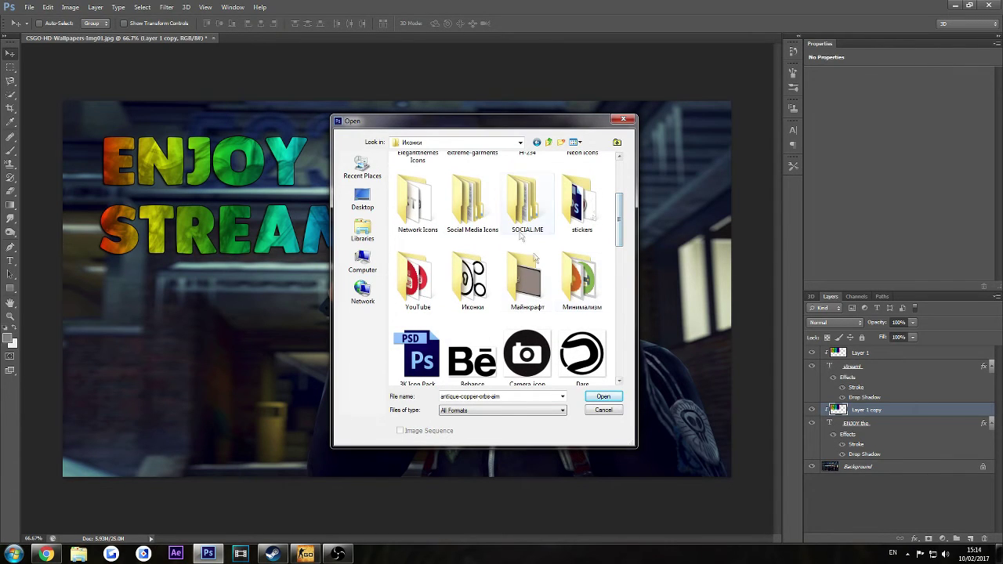
# Step: Check the Social Media Icons, Clean and Elegantthemes icon sets, then return to Иконки
pyautogui.doubleClick(473, 205)
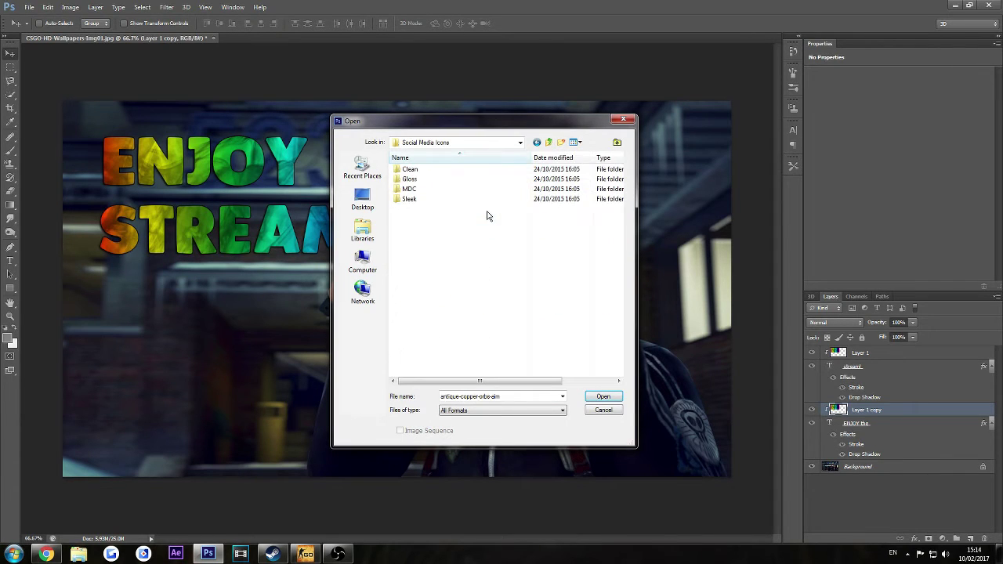
pyautogui.doubleClick(428, 171)
pyautogui.click(536, 141)
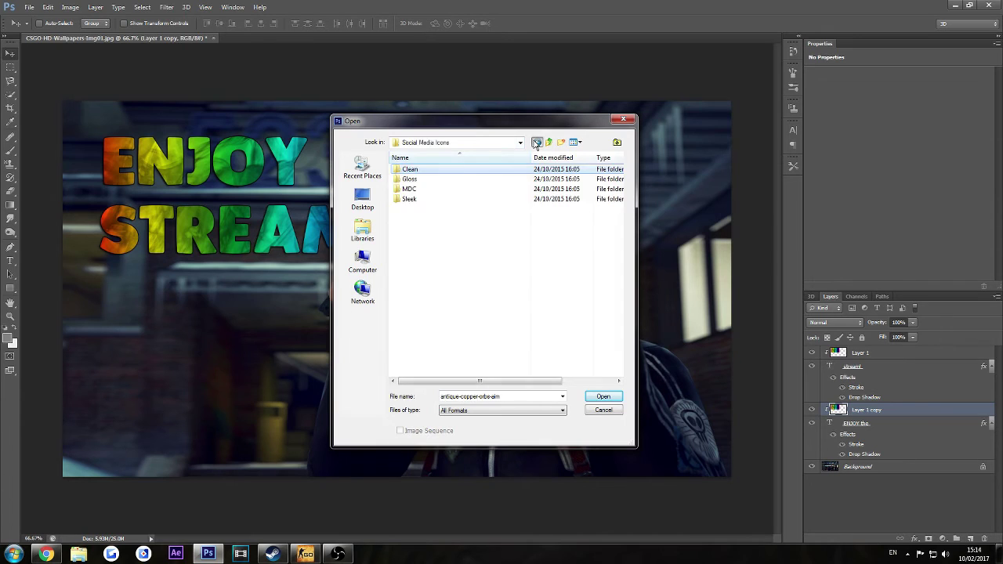
pyautogui.click(536, 142)
pyautogui.doubleClick(421, 288)
pyautogui.scroll(-5, 439, 267)
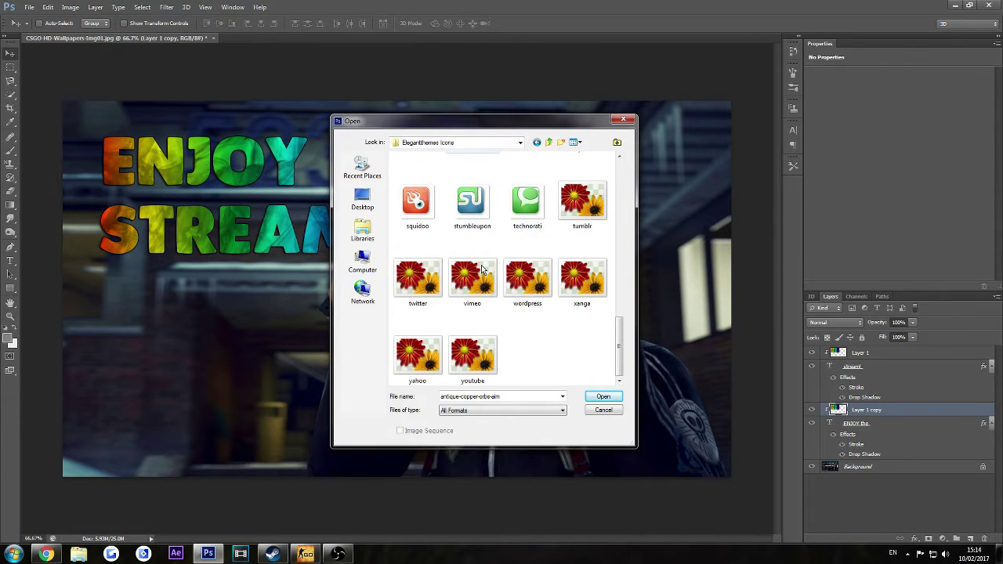
pyautogui.click(537, 142)
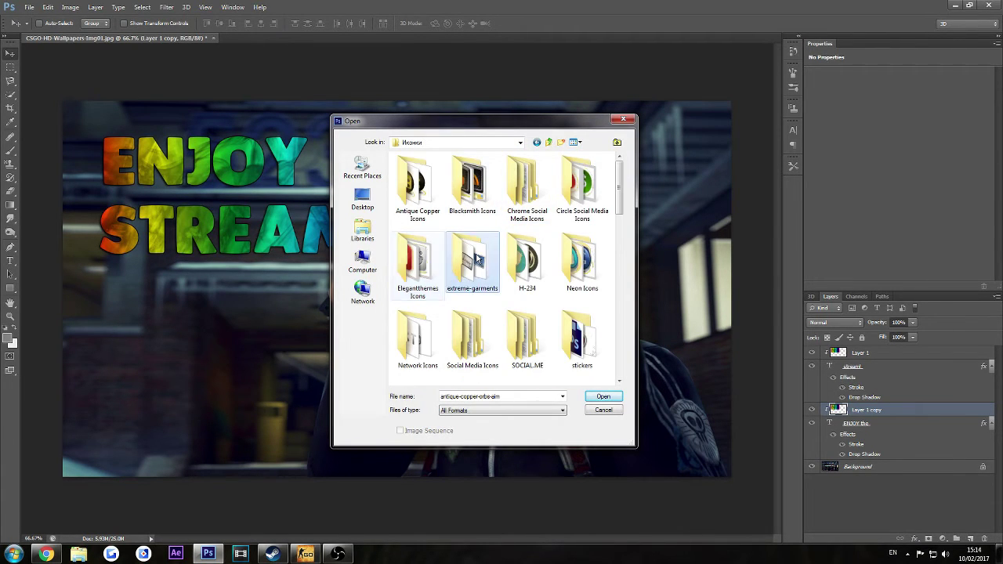
# Step: Open the twitter badge from the extreme-garments folder
pyautogui.doubleClick(473, 220)
pyautogui.scroll(-3, 481, 301)
pyautogui.scroll(-1, 481, 301)
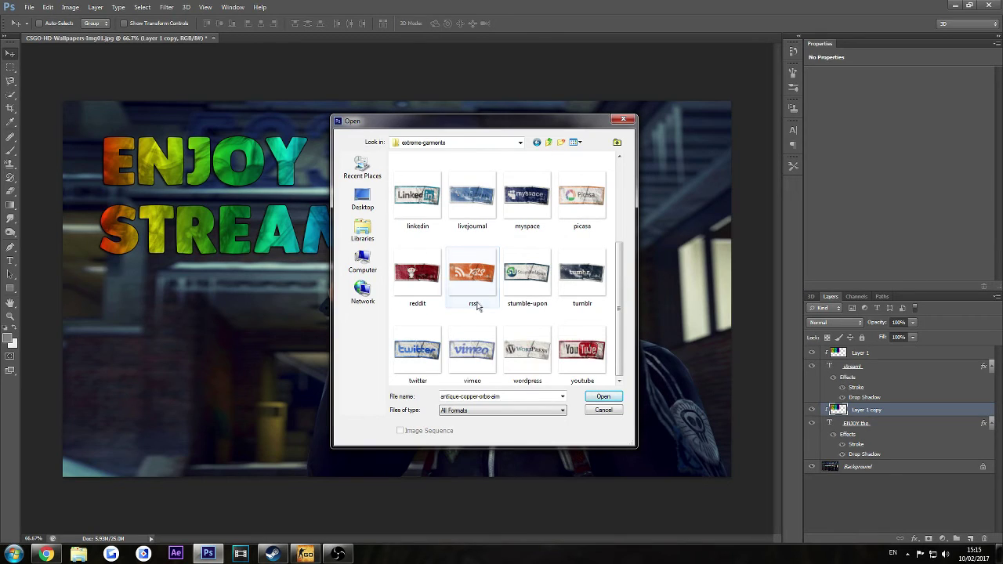
pyautogui.click(416, 350)
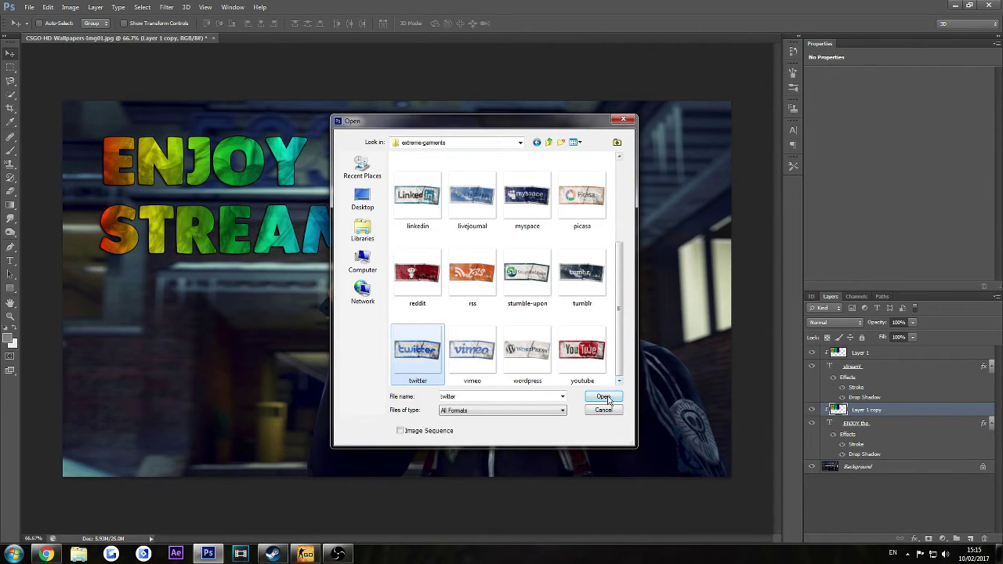
pyautogui.click(610, 397)
# Step: Place the twitter badge at the wallpaper's upper right and tilt it about 10 degrees
pyautogui.moveTo(375, 285); pyautogui.dragTo(609, 191)
pyautogui.hotkey('ctrl', 't')
pyautogui.moveTo(663, 210); pyautogui.dragTo(655, 223)
pyautogui.click(520, 23)
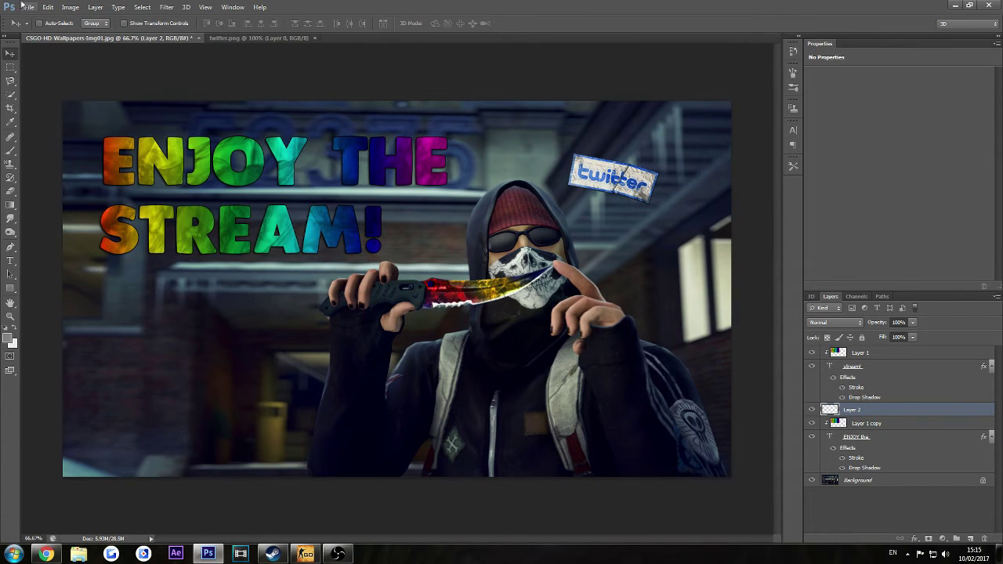
# Step: Open facebook.png, youtube.png and reddit.png together from the extreme-garments folder
pyautogui.click(28, 8)
pyautogui.click(35, 30)
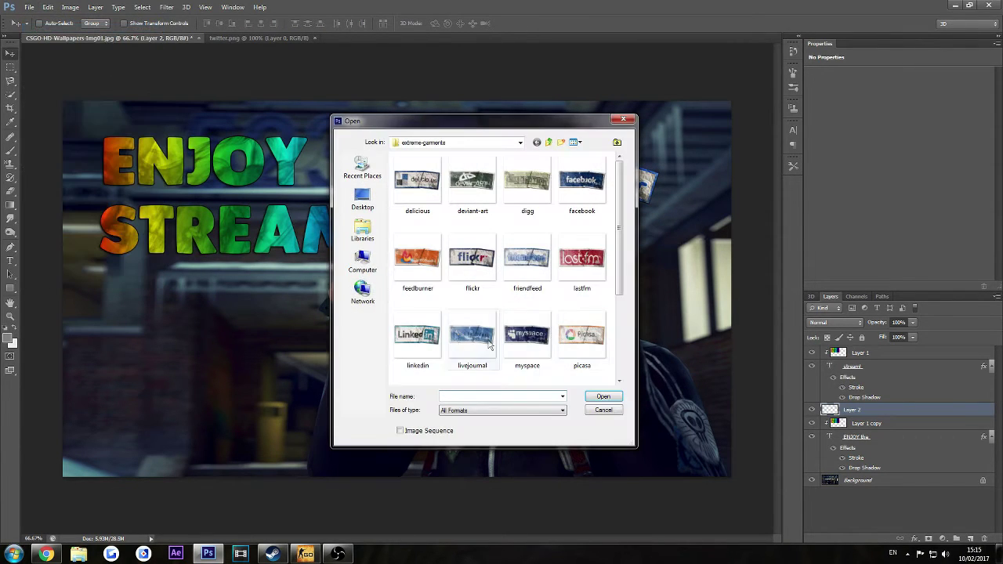
pyautogui.click(604, 194)
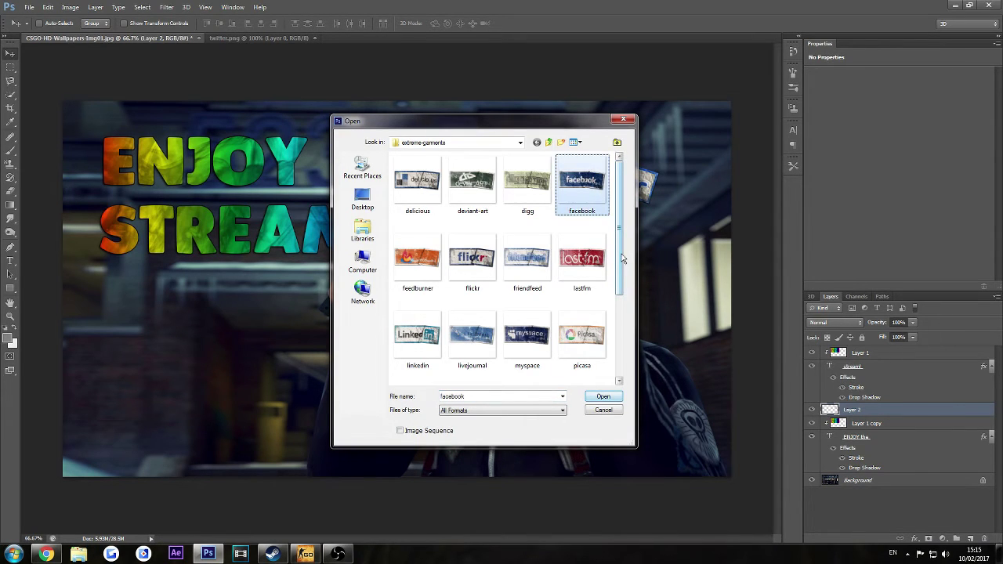
pyautogui.scroll(-3, 623, 352)
pyautogui.keyDown('ctrl'); pyautogui.click(581, 353); pyautogui.keyUp('ctrl')
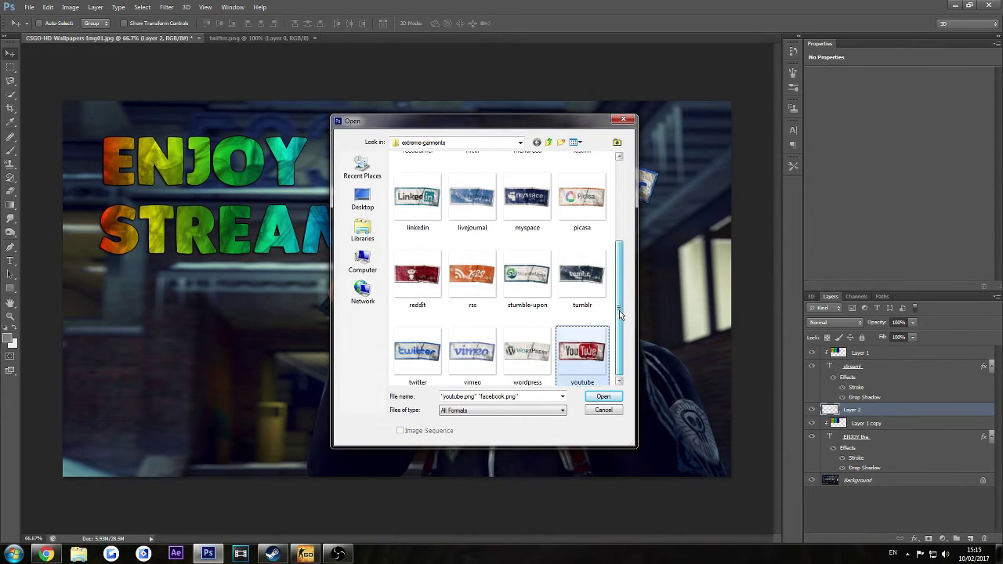
pyautogui.scroll(1, 618, 310)
pyautogui.moveTo(619, 310); pyautogui.dragTo(618, 228)
pyautogui.keyDown('ctrl'); pyautogui.click(417, 297); pyautogui.keyUp('ctrl')
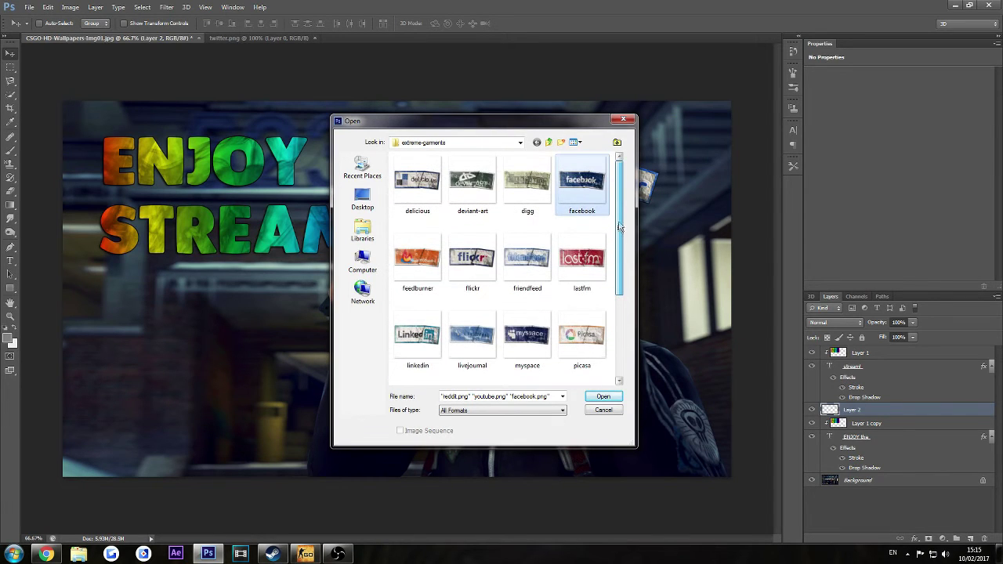
pyautogui.click(605, 397)
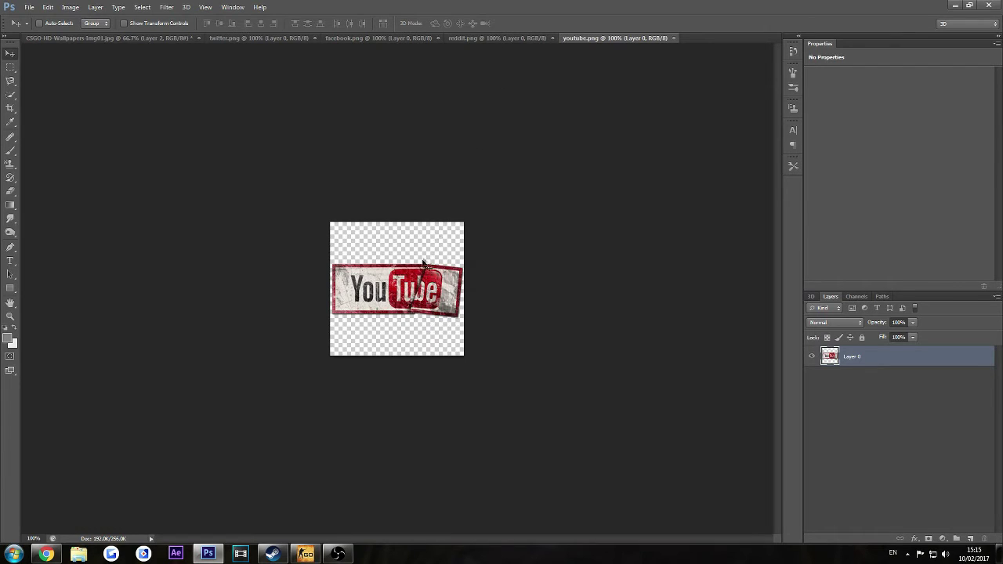
# Step: Copy the YouTube, reddit and facebook badges onto the wallpaper
pyautogui.moveTo(119, 43); pyautogui.dragTo(226, 295)
pyautogui.click(477, 39)
pyautogui.moveTo(416, 318); pyautogui.dragTo(360, 215)
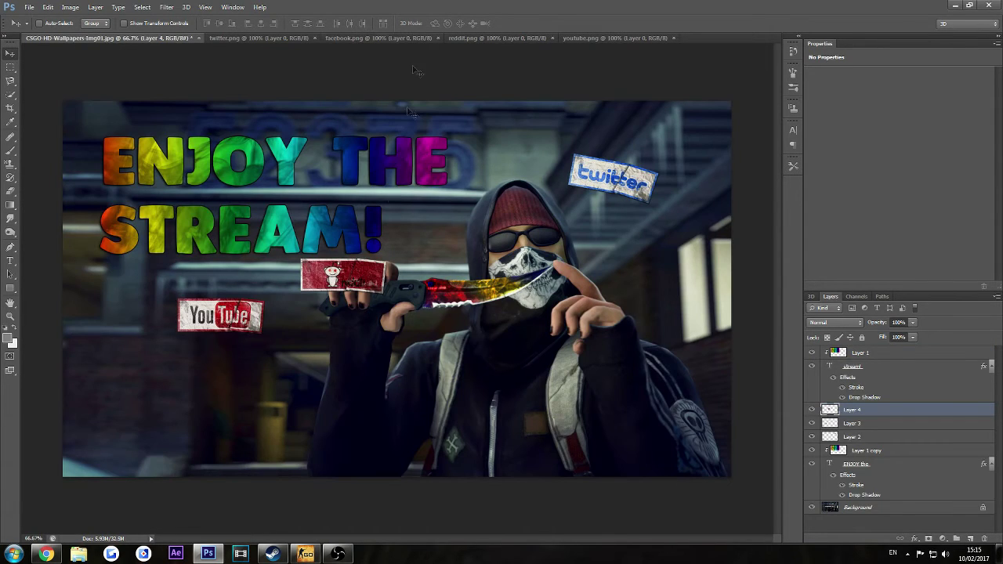
pyautogui.click(378, 38)
pyautogui.moveTo(391, 290); pyautogui.dragTo(517, 316)
# Step: Close the YouTube, reddit, facebook and twitter badge documents
pyautogui.click(666, 38)
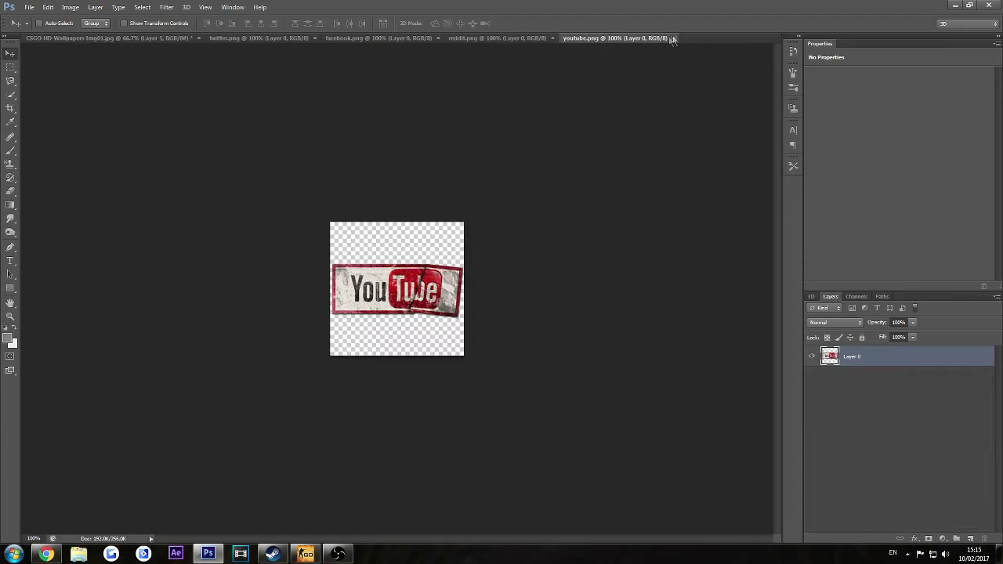
pyautogui.click(671, 38)
pyautogui.click(552, 38)
pyautogui.click(437, 37)
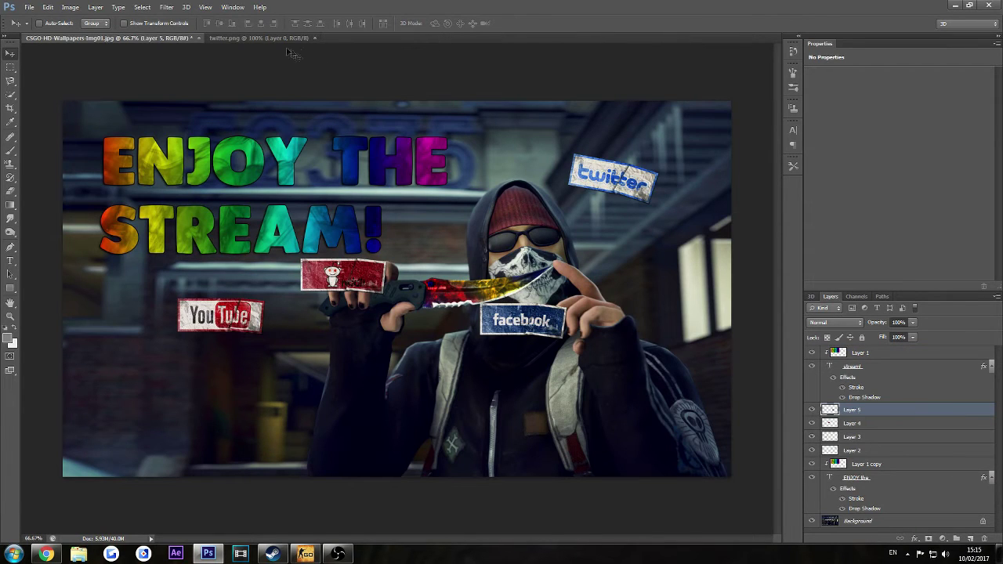
pyautogui.click(314, 38)
# Step: Lower and tilt the facebook badge clockwise, then add a new layer group
pyautogui.moveTo(523, 338); pyautogui.dragTo(683, 277)
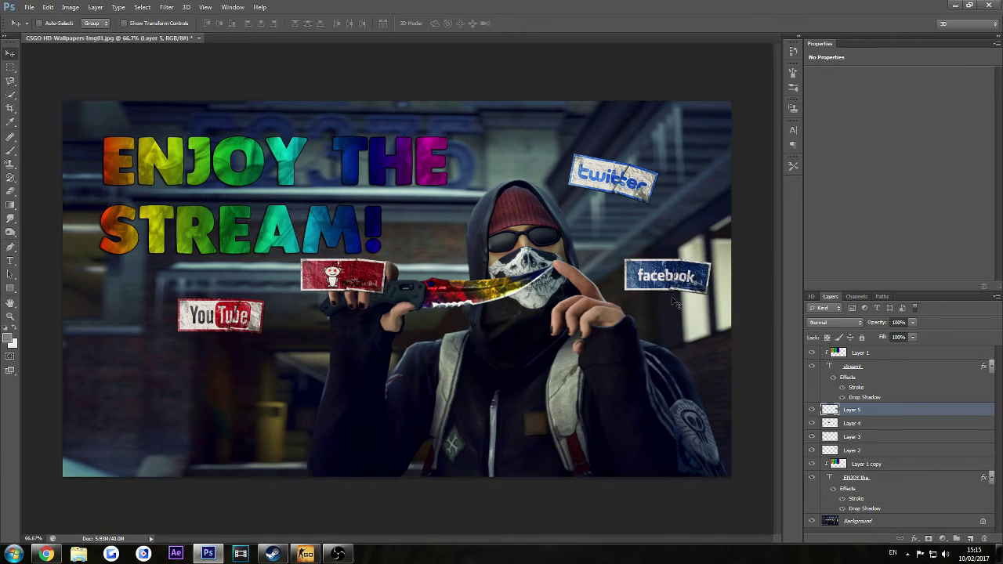
pyautogui.hotkey('ctrl', 't')
pyautogui.moveTo(713, 376); pyautogui.dragTo(701, 349)
pyautogui.moveTo(701, 298); pyautogui.dragTo(715, 317)
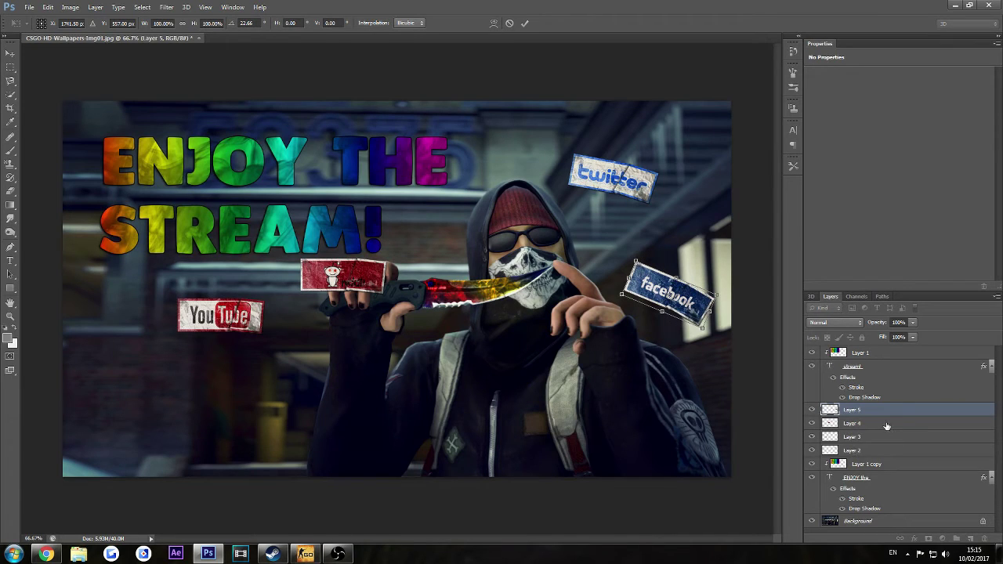
pyautogui.click(524, 24)
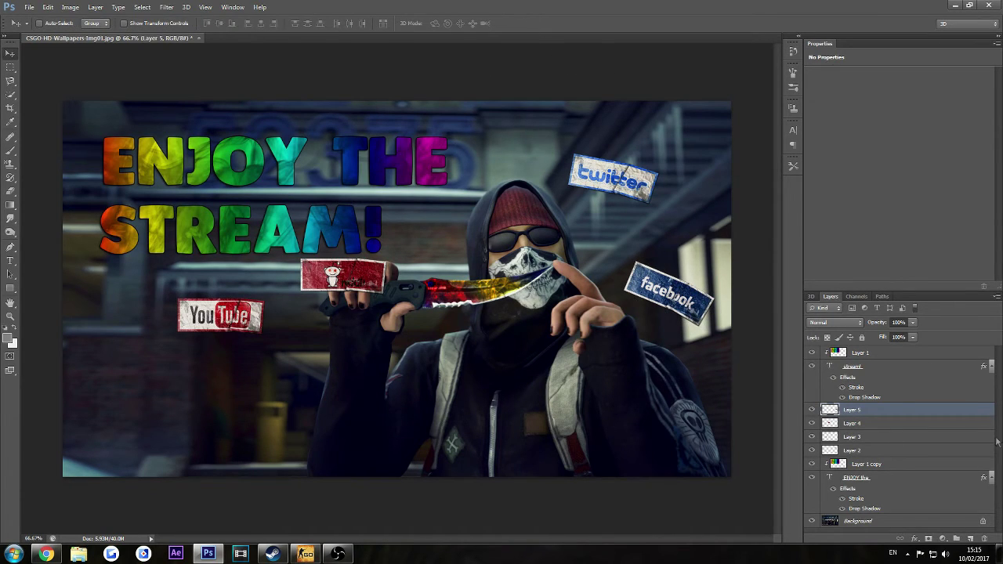
pyautogui.click(955, 539)
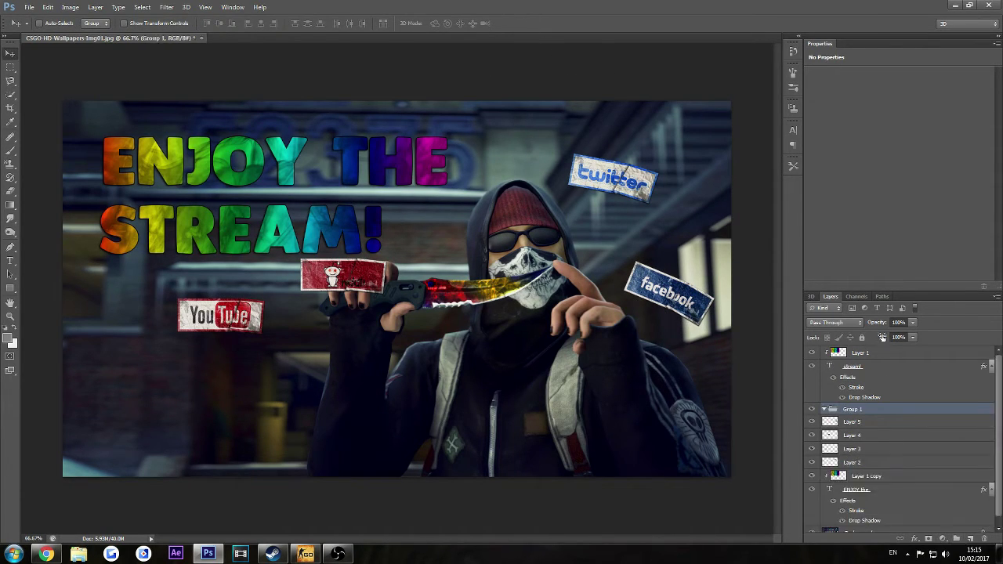
pyautogui.doubleClick(853, 409)
# Step: Name the group SOCIAL MEDIA and move badge Layers 2–5 into it
pyautogui.click(881, 422)
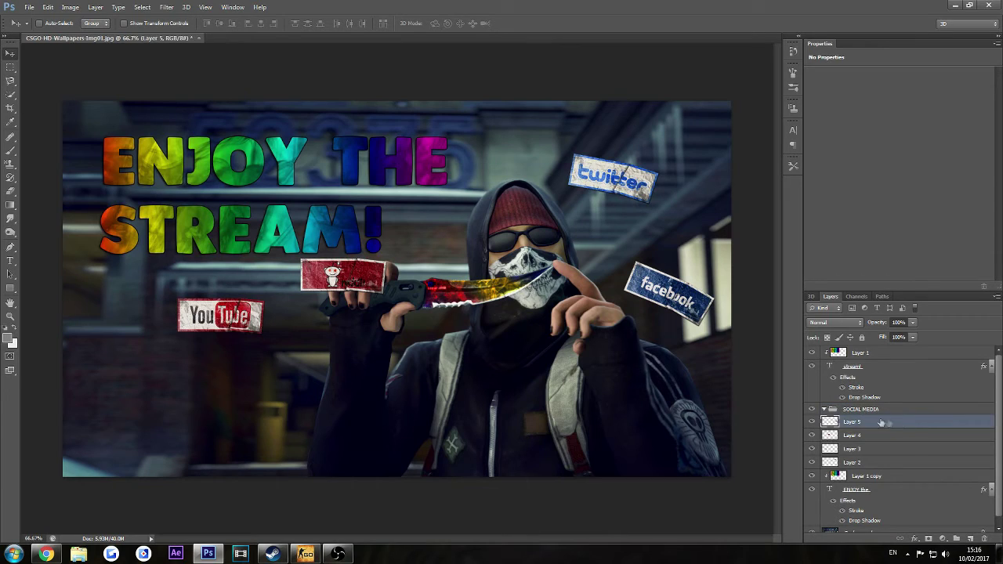
pyautogui.keyDown('shift'); pyautogui.click(866, 436); pyautogui.keyUp('shift')
pyautogui.keyDown('shift'); pyautogui.click(868, 449); pyautogui.keyUp('shift')
pyautogui.keyDown('shift'); pyautogui.click(870, 462); pyautogui.keyUp('shift')
pyautogui.moveTo(869, 462); pyautogui.dragTo(870, 351)
pyautogui.click(824, 410)
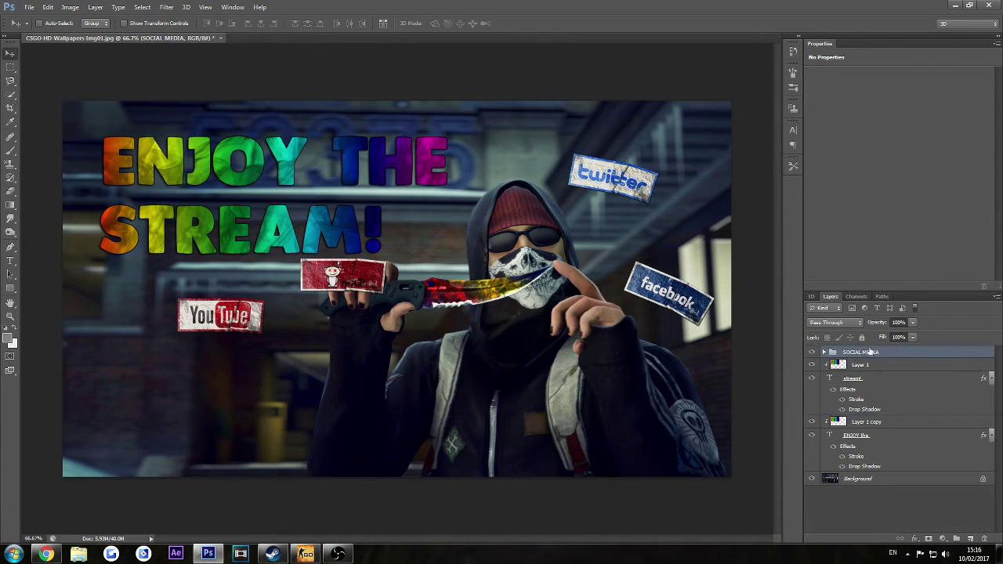
pyautogui.click(824, 352)
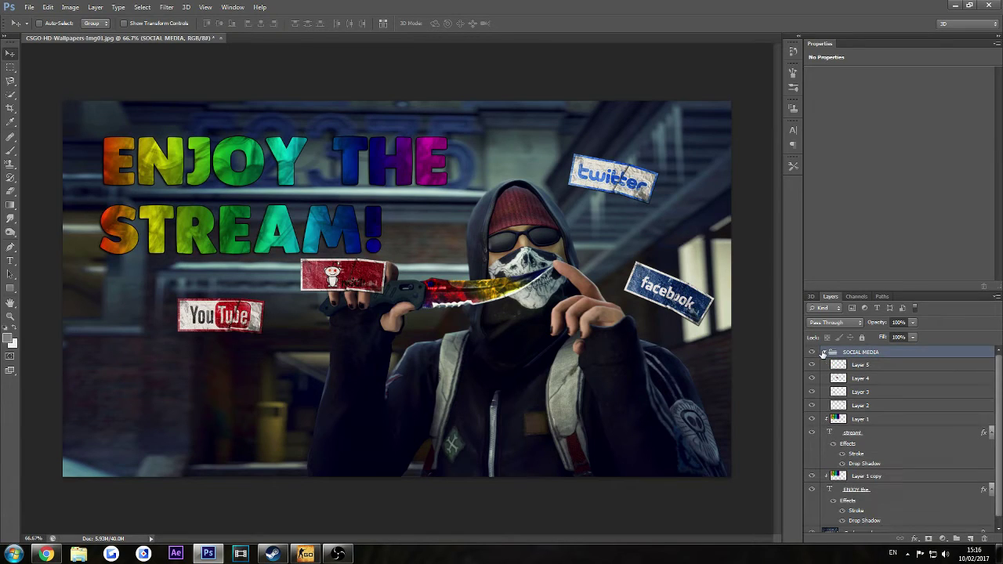
# Step: Nudge the facebook badge down, and tilt the reddit badge counter-clockwise below the YouTube badge
pyautogui.click(858, 365)
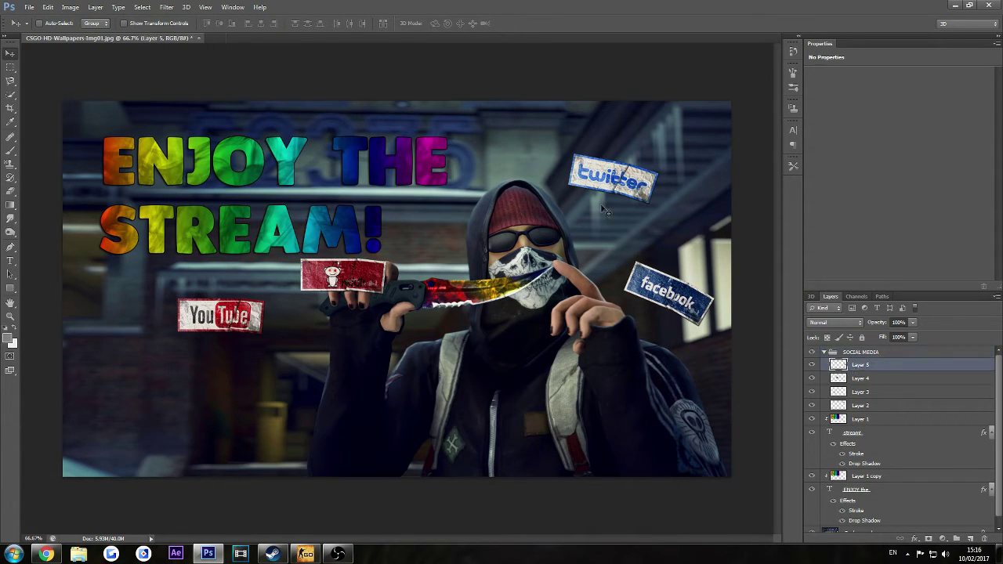
pyautogui.moveTo(601, 205); pyautogui.dragTo(604, 210)
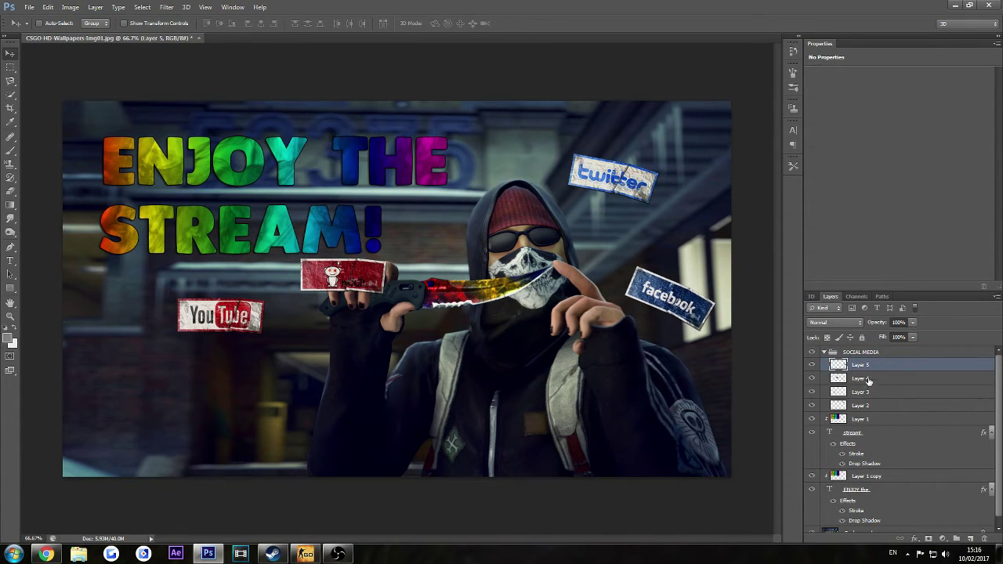
pyautogui.click(868, 380)
pyautogui.moveTo(419, 285); pyautogui.dragTo(431, 296)
pyautogui.hotkey('ctrl', 't')
pyautogui.moveTo(465, 342); pyautogui.dragTo(462, 307)
pyautogui.moveTo(359, 289); pyautogui.dragTo(254, 394)
pyautogui.moveTo(326, 409); pyautogui.dragTo(344, 396)
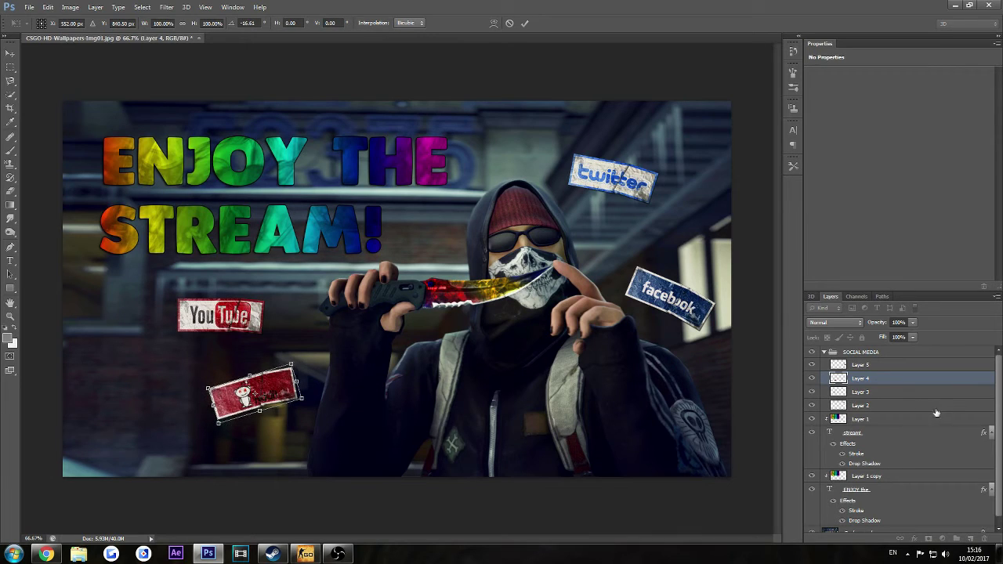
pyautogui.moveTo(292, 304)
pyautogui.mouseDown()
pyautogui.moveTo(249, 309)
pyautogui.moveTo(318, 335)
pyautogui.moveTo(295, 304)
pyautogui.mouseUp()
pyautogui.click(524, 23)
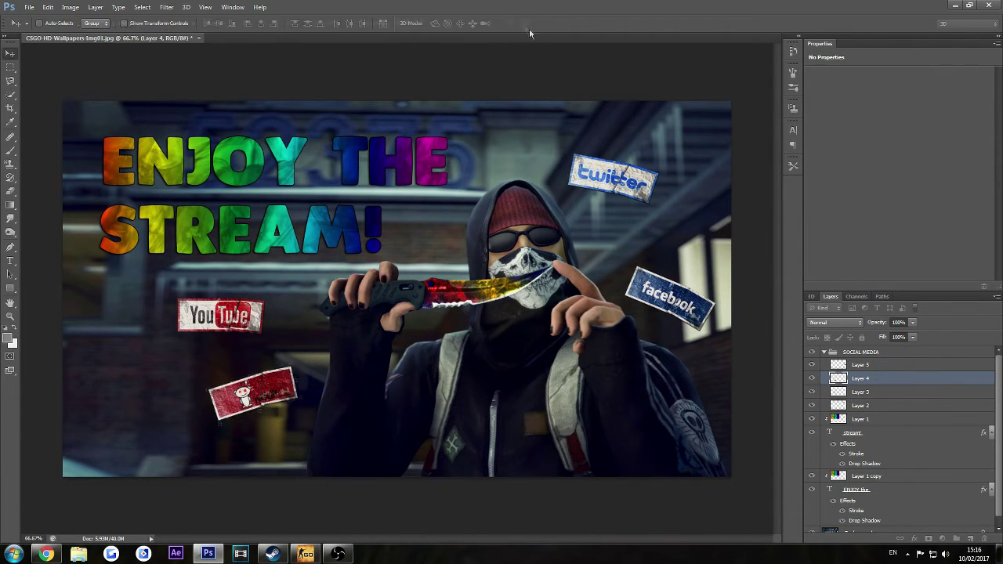
# Step: Move the YouTube badge further left, lower it and tilt it
pyautogui.click(885, 391)
pyautogui.hotkey('ctrl', 't')
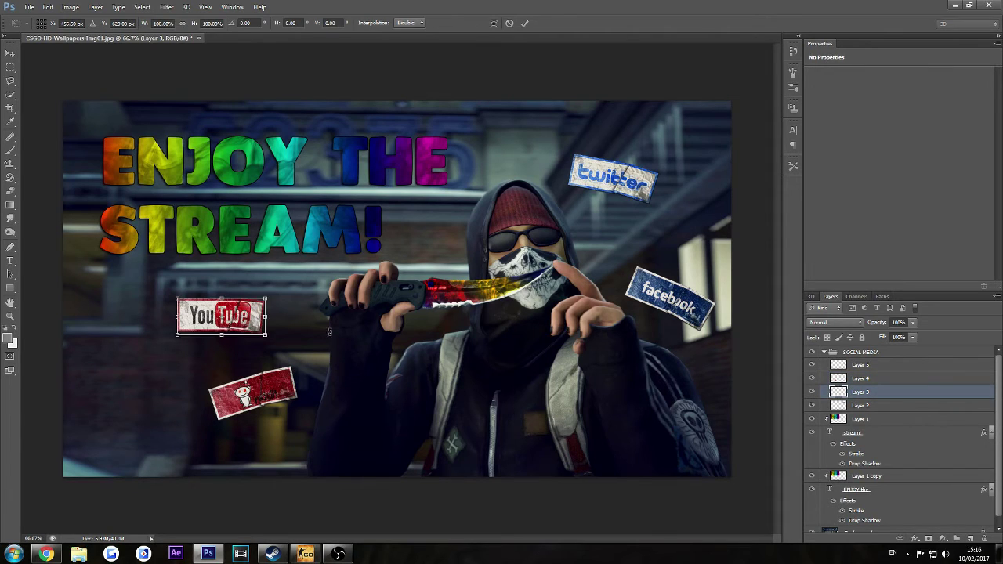
pyautogui.moveTo(321, 330); pyautogui.dragTo(313, 327)
pyautogui.moveTo(245, 324); pyautogui.dragTo(203, 335)
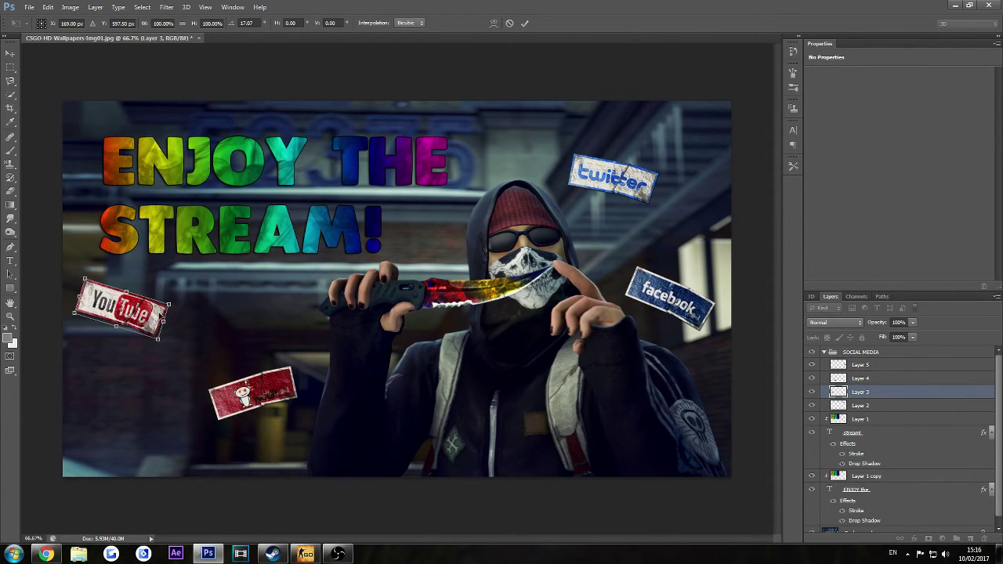
pyautogui.moveTo(157, 312); pyautogui.dragTo(173, 323)
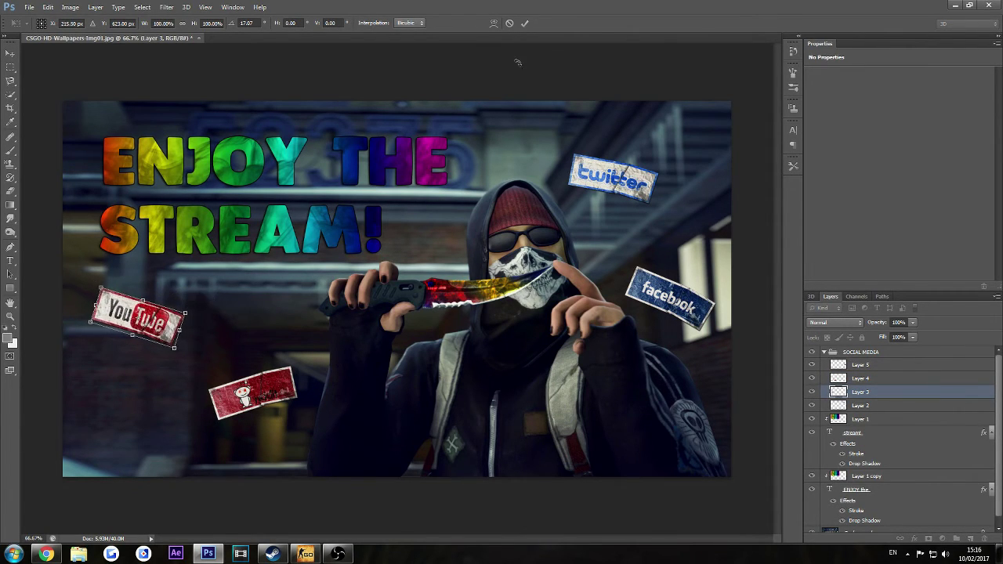
pyautogui.click(526, 24)
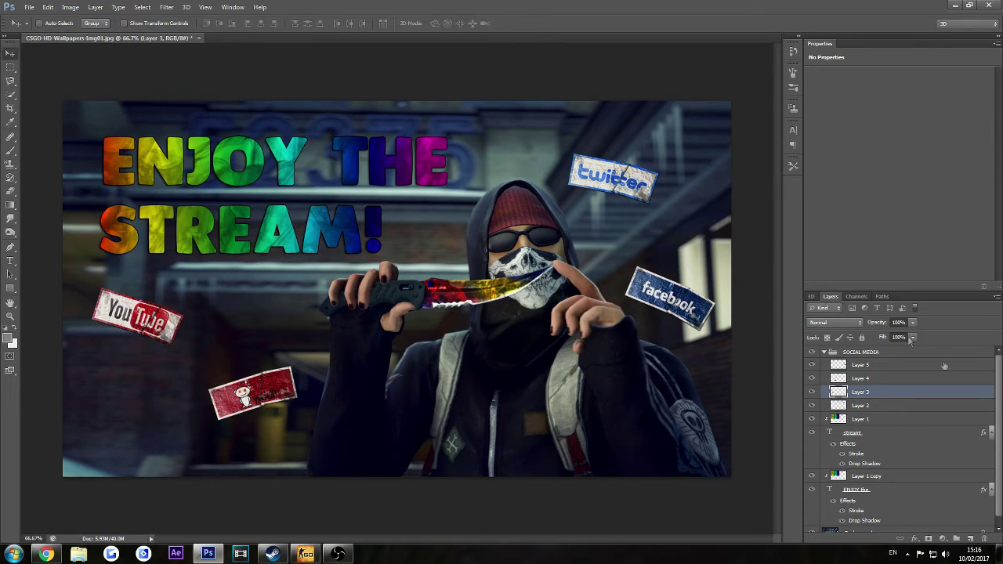
# Step: Rotate the Twitter badge to a new angle
pyautogui.click(873, 403)
pyautogui.hotkey('ctrl', 't')
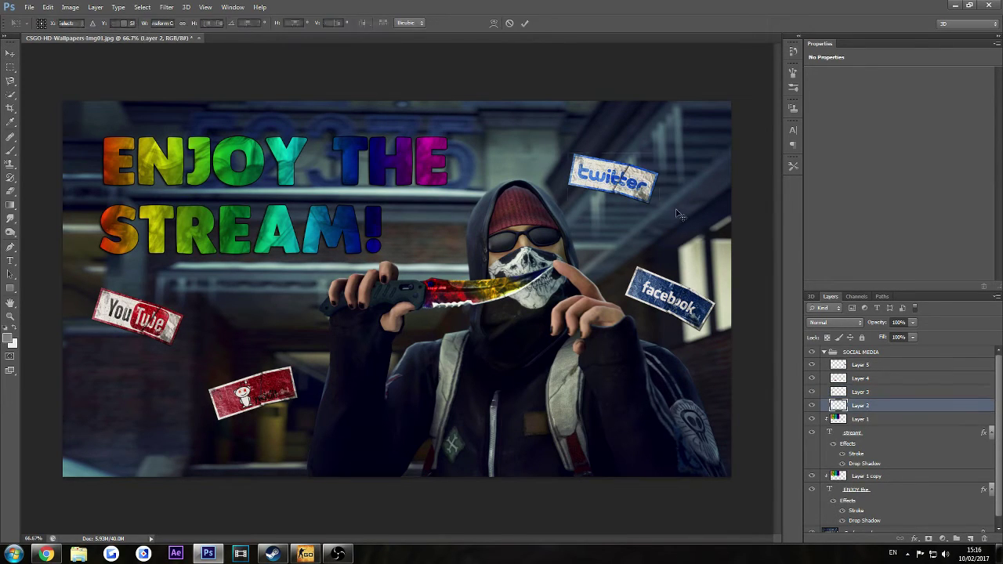
pyautogui.moveTo(672, 213); pyautogui.dragTo(697, 130)
pyautogui.click(524, 23)
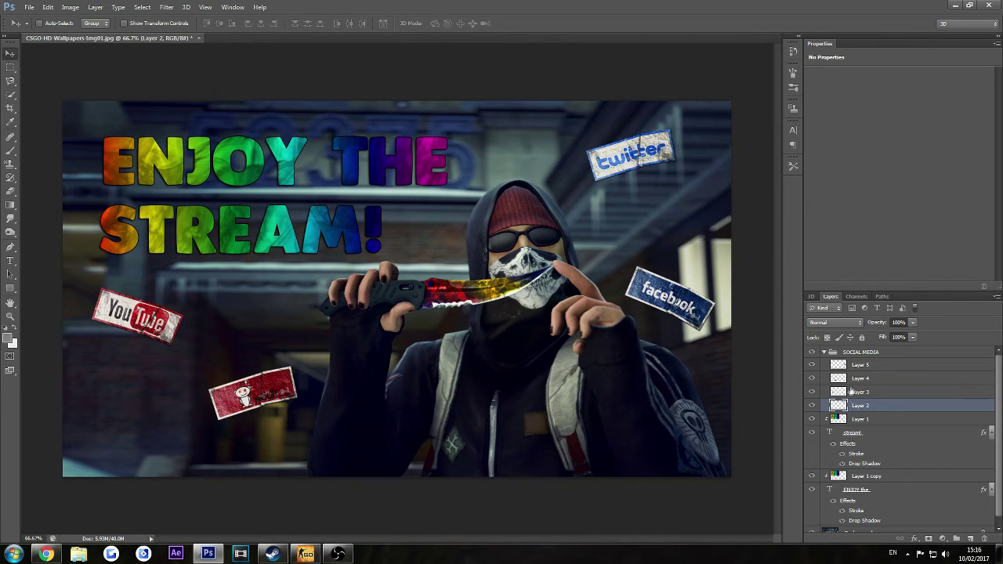
# Step: Retilt the Twitter badge the other way and nudge it near the top right
pyautogui.hotkey('ctrl', 't')
pyautogui.moveTo(665, 166); pyautogui.dragTo(683, 139)
pyautogui.moveTo(743, 182); pyautogui.dragTo(747, 184)
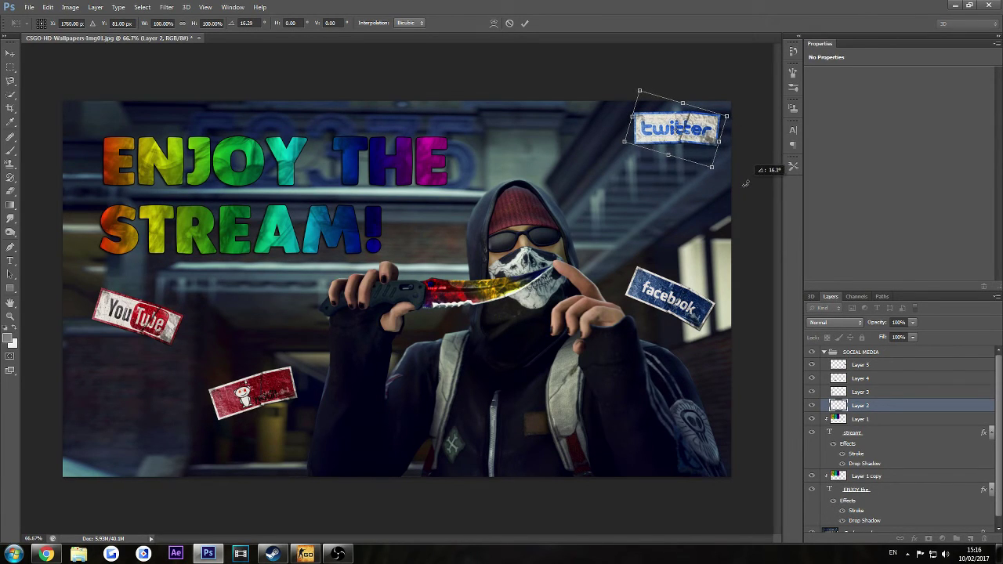
pyautogui.click(524, 23)
# Step: Straighten the YouTube badge somewhat and settle it at the left beside STREAM!
pyautogui.click(866, 391)
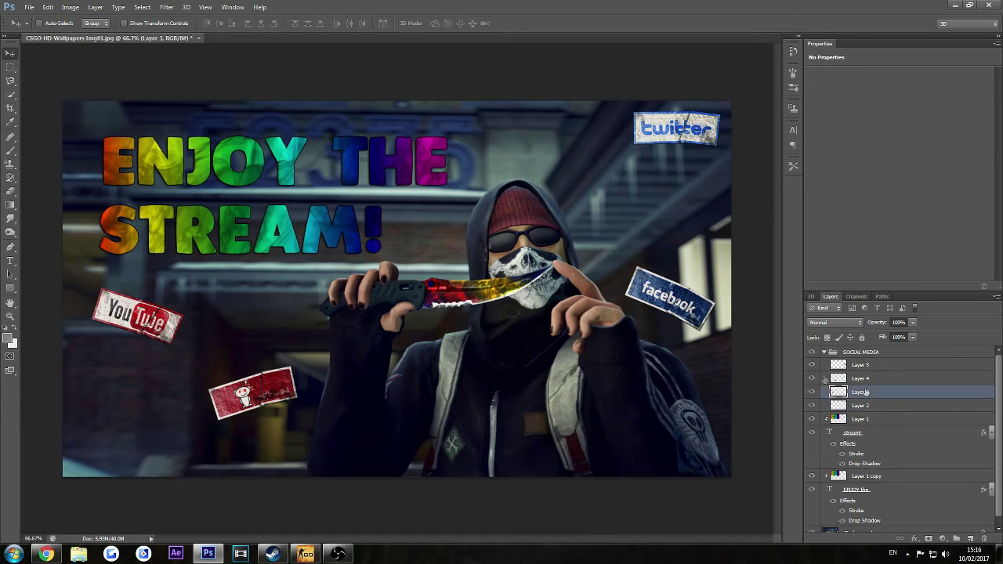
pyautogui.moveTo(155, 325); pyautogui.dragTo(249, 323)
pyautogui.hotkey('ctrl', 't')
pyautogui.moveTo(370, 319); pyautogui.dragTo(369, 335)
pyautogui.moveTo(251, 308); pyautogui.dragTo(697, 160)
pyautogui.moveTo(725, 236); pyautogui.dragTo(726, 235)
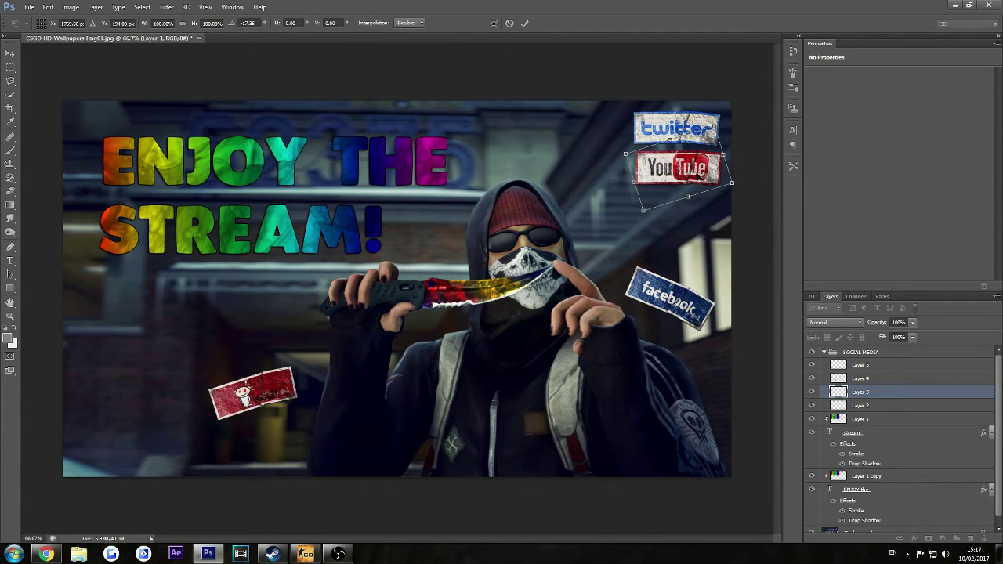
pyautogui.moveTo(699, 175); pyautogui.dragTo(146, 315)
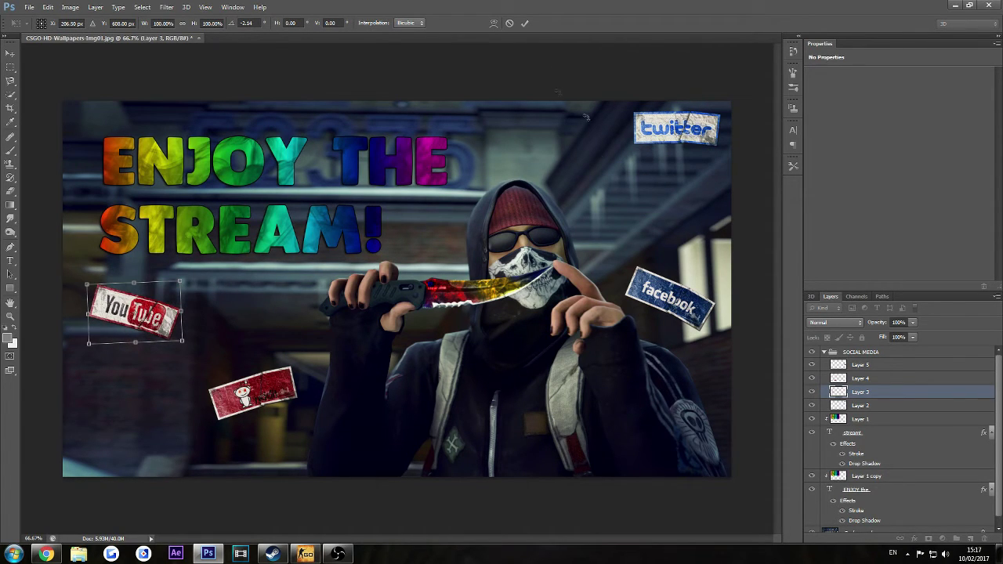
pyautogui.click(526, 24)
# Step: Shift the Twitter badge lower and left with a steeper counter-clockwise tilt
pyautogui.click(884, 405)
pyautogui.moveTo(676, 161); pyautogui.dragTo(656, 191)
pyautogui.hotkey('ctrl', 't')
pyautogui.moveTo(715, 243); pyautogui.dragTo(747, 205)
pyautogui.click(525, 24)
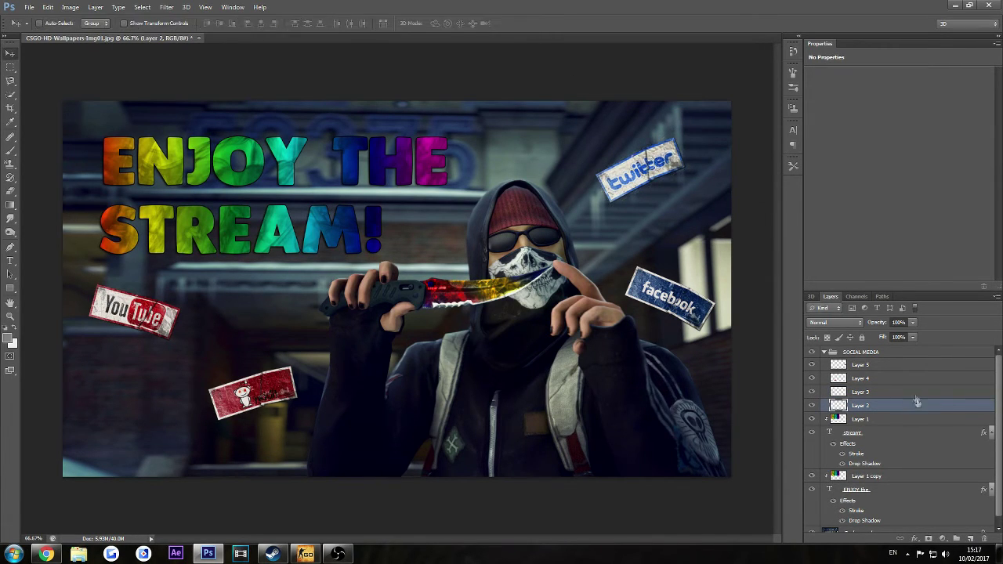
# Step: Give the Layer 5 badge a drop shadow, leaving the stroke effect off
pyautogui.keyDown('ctrl'); pyautogui.click(909, 391); pyautogui.keyUp('ctrl')
pyautogui.keyDown('ctrl'); pyautogui.click(890, 365); pyautogui.keyUp('ctrl')
pyautogui.keyDown('ctrl'); pyautogui.click(884, 378); pyautogui.keyUp('ctrl')
pyautogui.rightClick(957, 371)
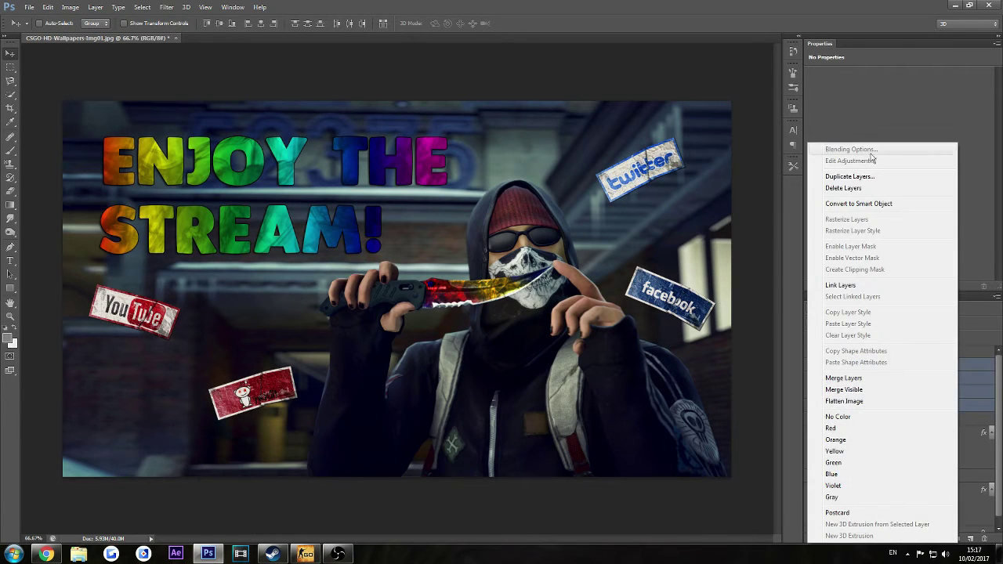
pyautogui.press('Escape')
pyautogui.doubleClick(864, 352)
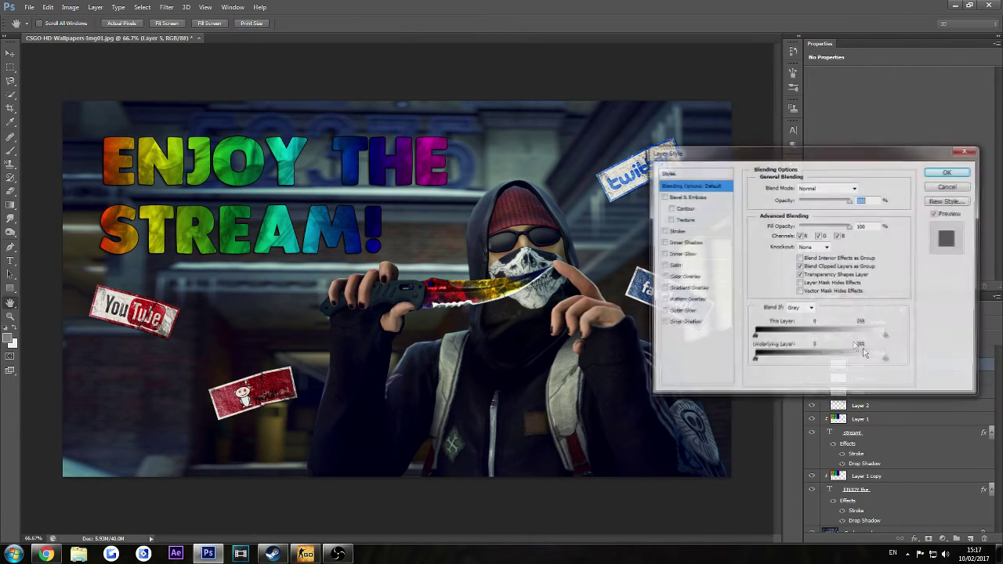
pyautogui.click(662, 324)
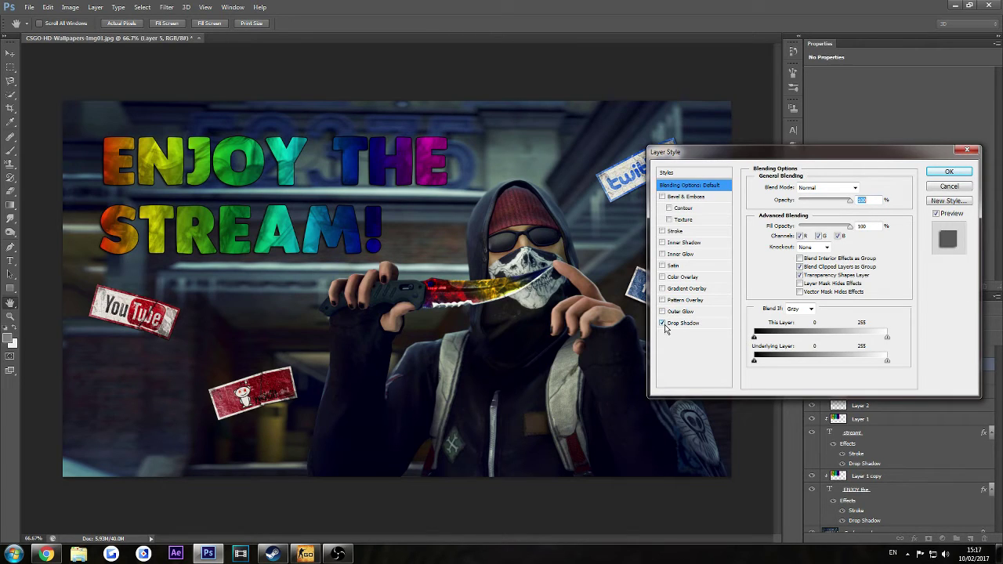
pyautogui.click(662, 232)
pyautogui.moveTo(715, 160)
pyautogui.mouseDown()
pyautogui.moveTo(247, 130)
pyautogui.moveTo(265, 139)
pyautogui.mouseUp()
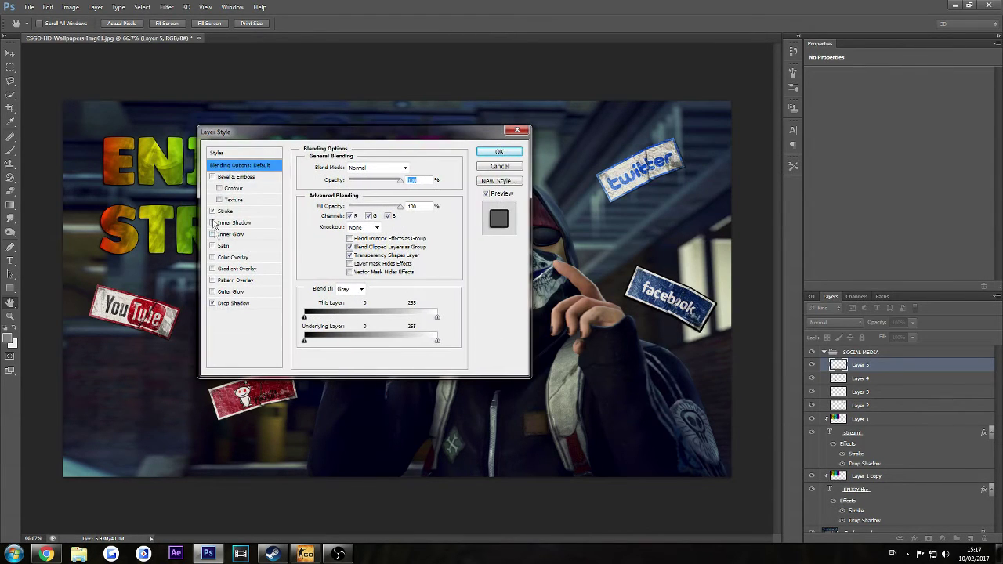
pyautogui.click(213, 212)
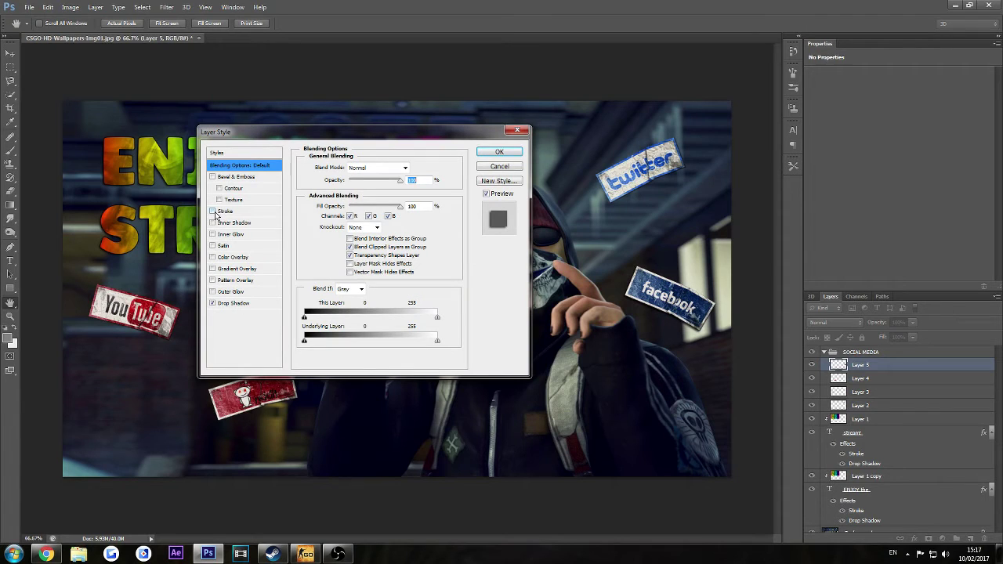
pyautogui.click(499, 151)
# Step: Add drop shadows to badge Layers 4, 3 and 2, then collapse the SOCIAL MEDIA group
pyautogui.doubleClick(983, 400)
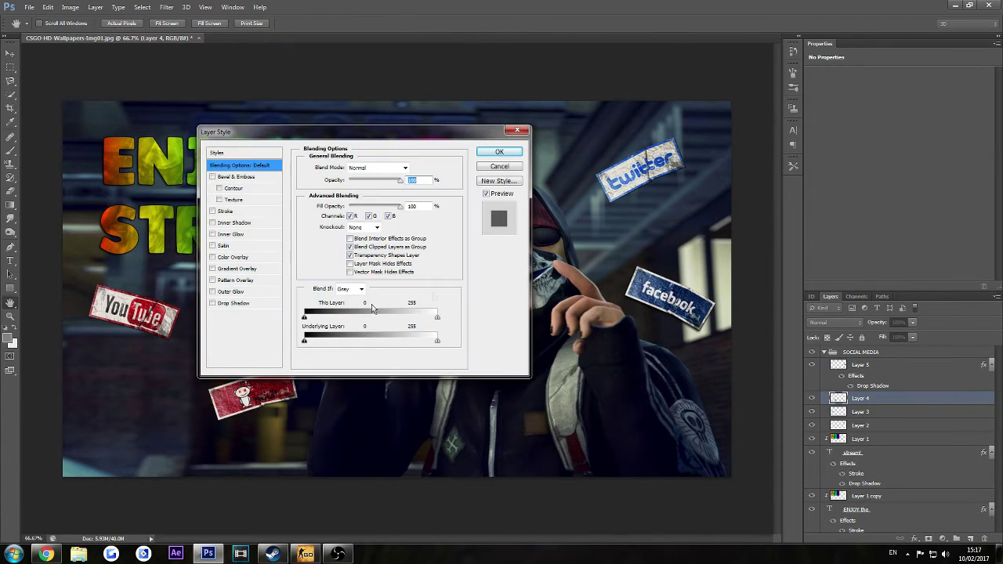
pyautogui.click(220, 303)
pyautogui.click(499, 151)
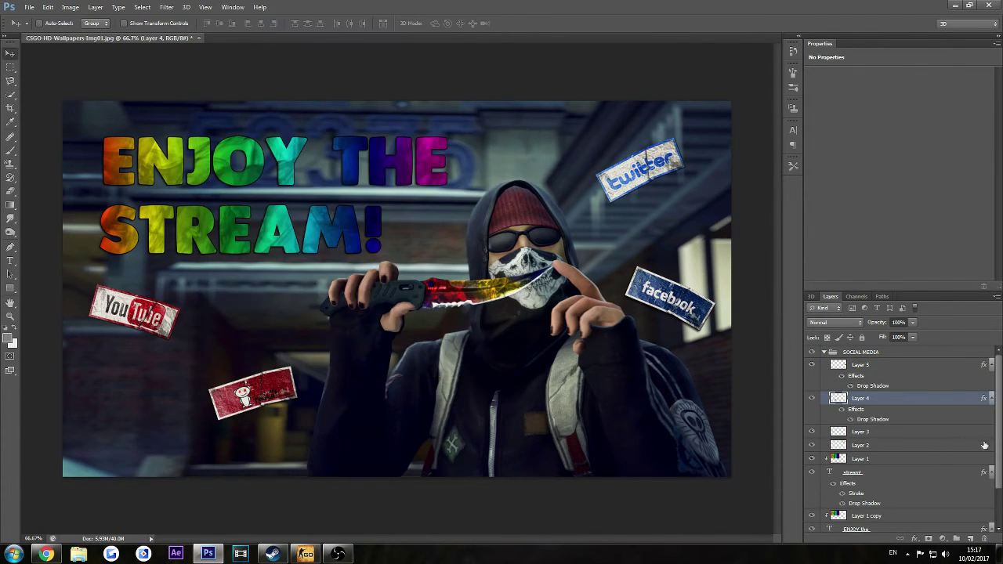
pyautogui.click(981, 434)
pyautogui.doubleClick(980, 437)
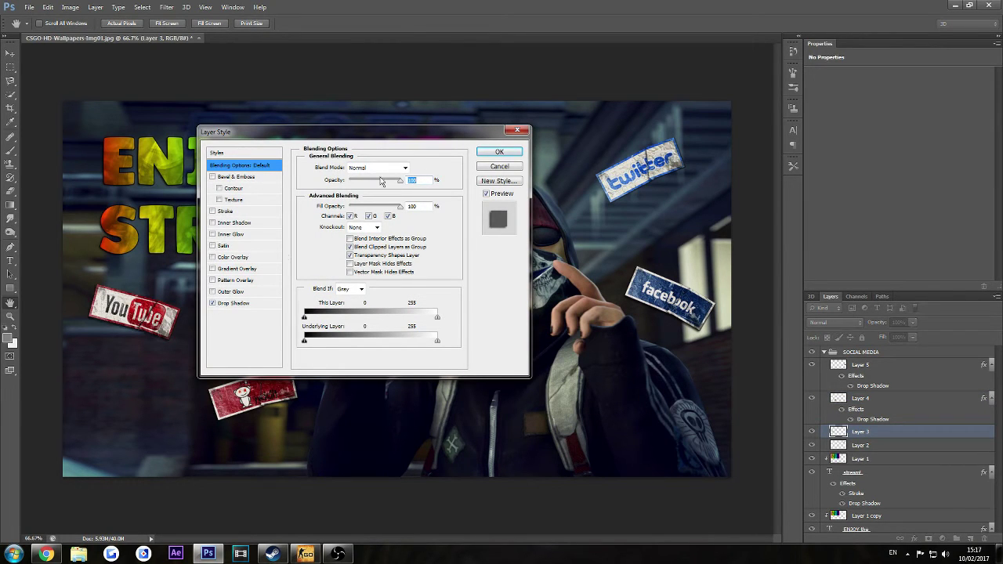
pyautogui.click(485, 152)
pyautogui.doubleClick(984, 468)
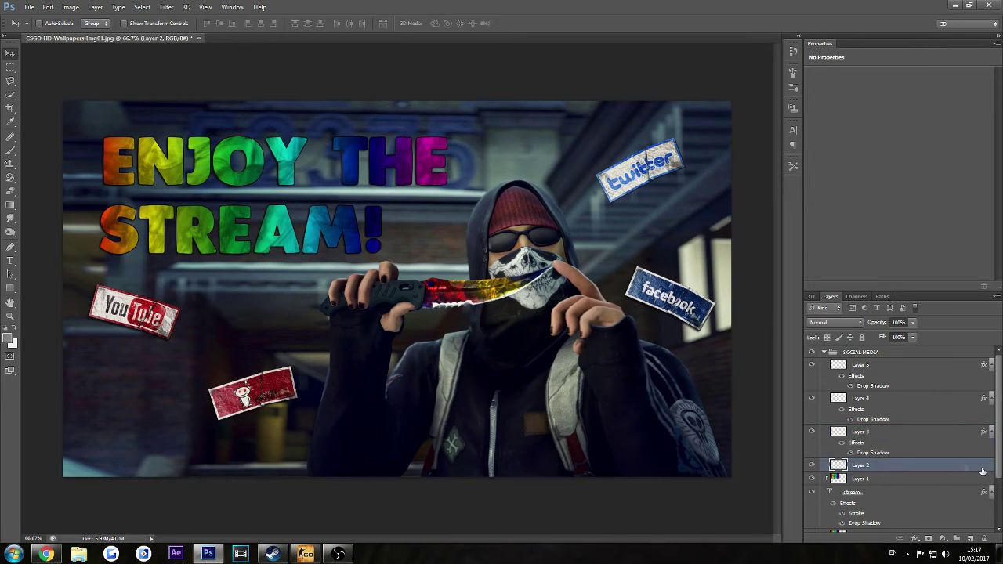
pyautogui.click(233, 304)
pyautogui.click(493, 152)
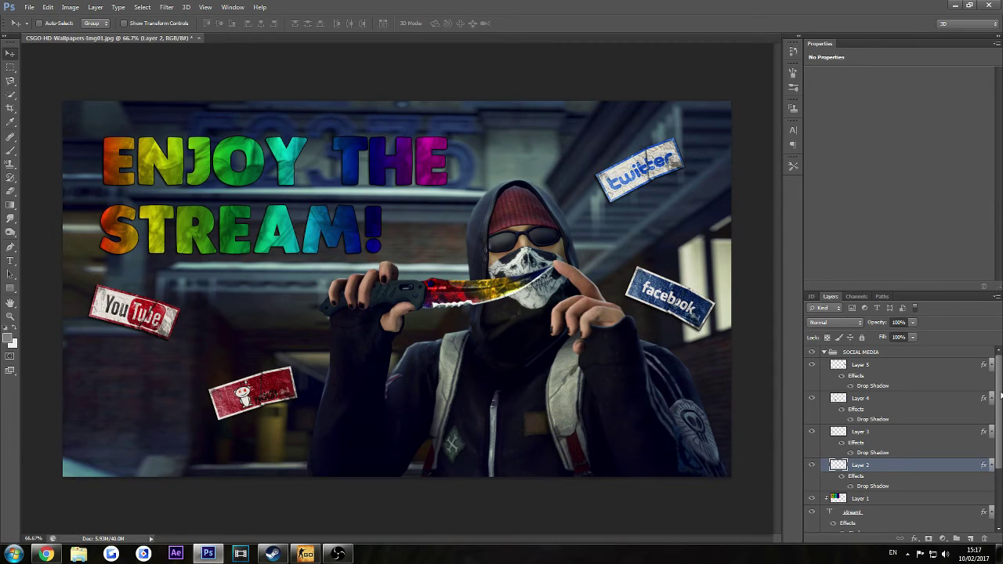
pyautogui.click(824, 351)
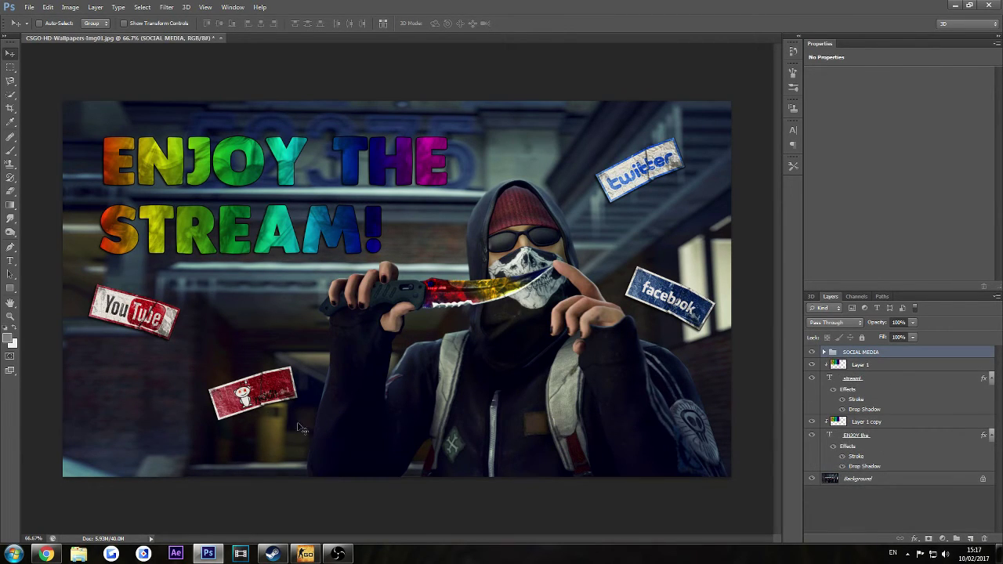
pyautogui.hotkey('ctrl', '+')
pyautogui.hotkey('ctrl', '+')
pyautogui.hotkey('ctrl', '+')
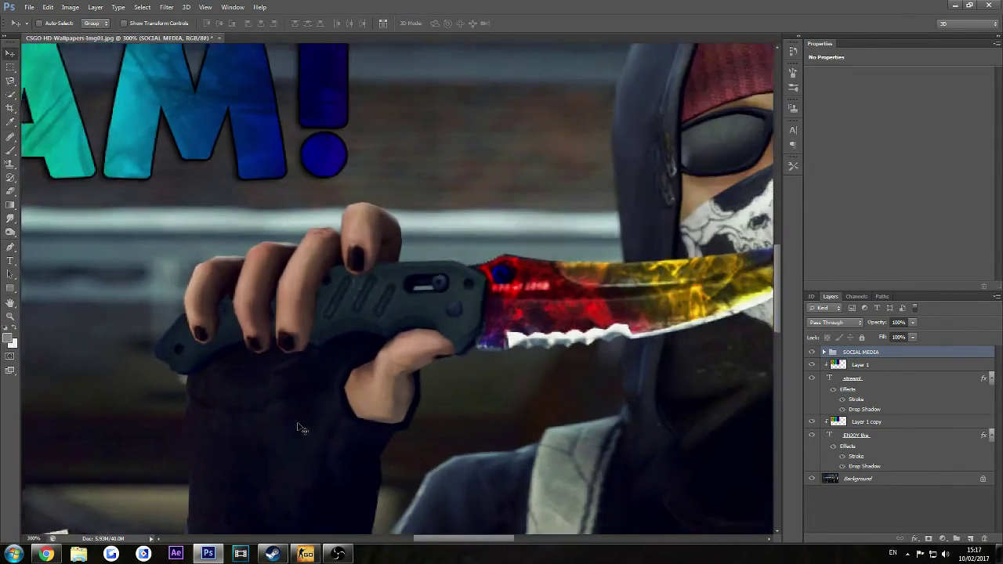
# Step: Trace the character's jacket and left arm with the Pen Tool, starting below the image bottom
pyautogui.scroll(-5, 297, 429)
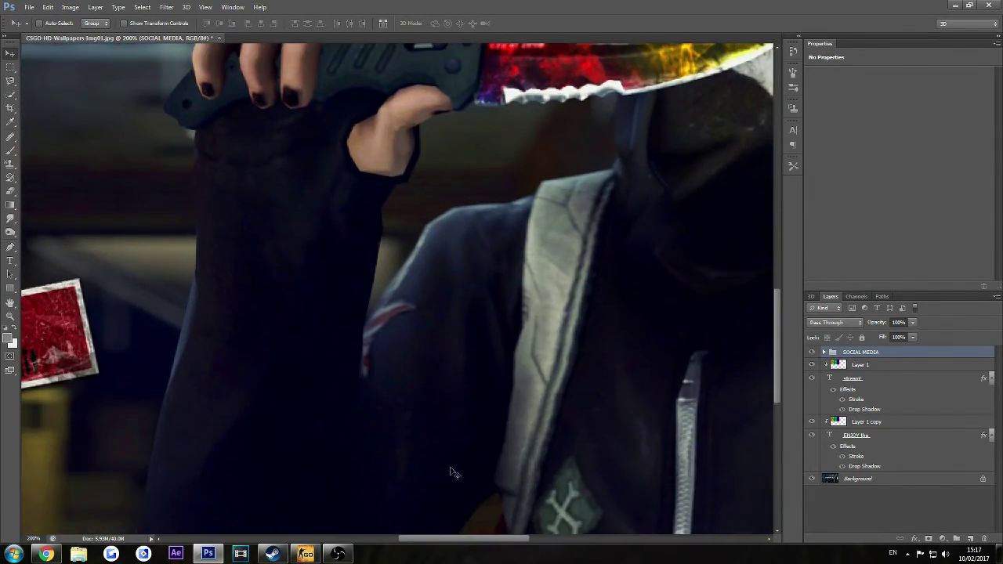
pyautogui.scroll(-3, 450, 471)
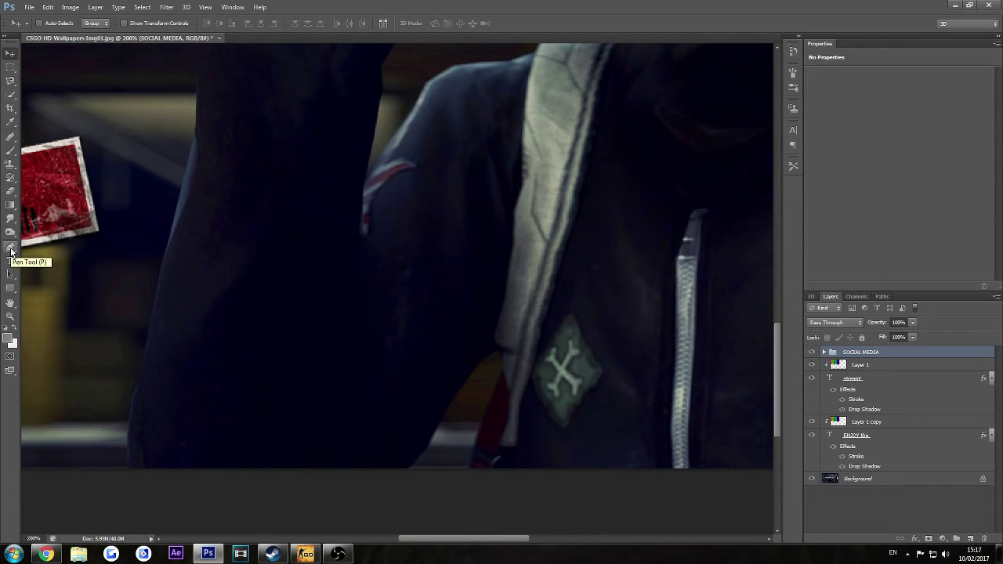
pyautogui.click(11, 248)
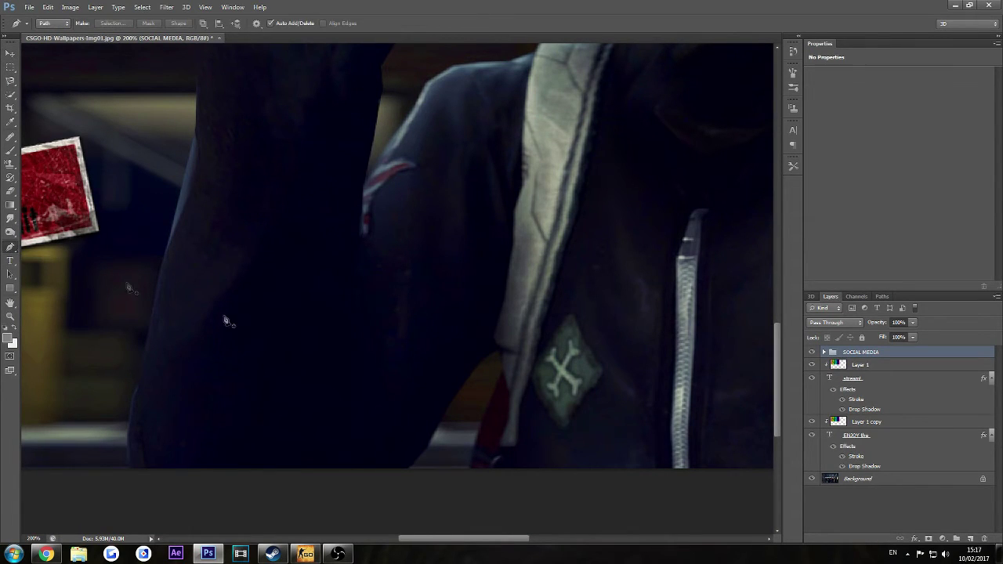
pyautogui.click(470, 468)
pyautogui.moveTo(502, 375); pyautogui.dragTo(520, 352)
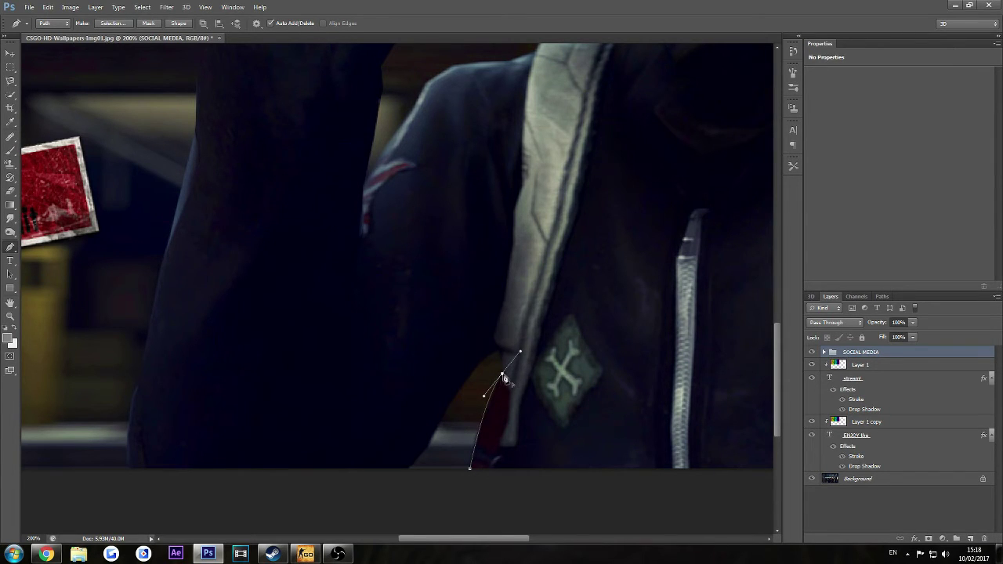
pyautogui.keyDown('alt'); pyautogui.click(502, 375); pyautogui.keyUp('alt')
pyautogui.click(497, 354)
pyautogui.keyDown('alt'); pyautogui.click(500, 355); pyautogui.keyUp('alt')
pyautogui.moveTo(430, 443); pyautogui.dragTo(388, 533)
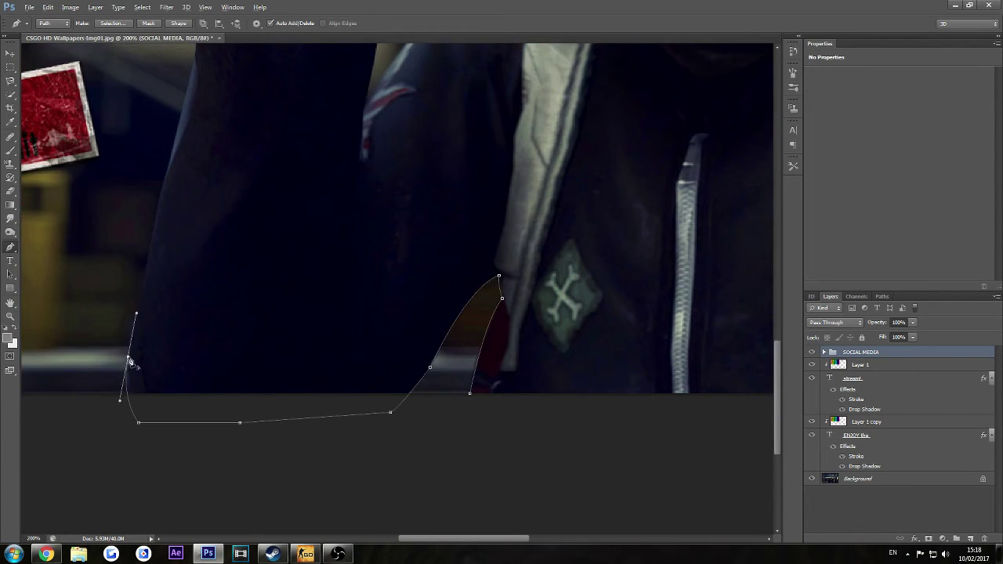
pyautogui.scroll(1, 455, 542)
pyautogui.hscroll(-3, 454, 543)
pyautogui.scroll(1, 369, 387)
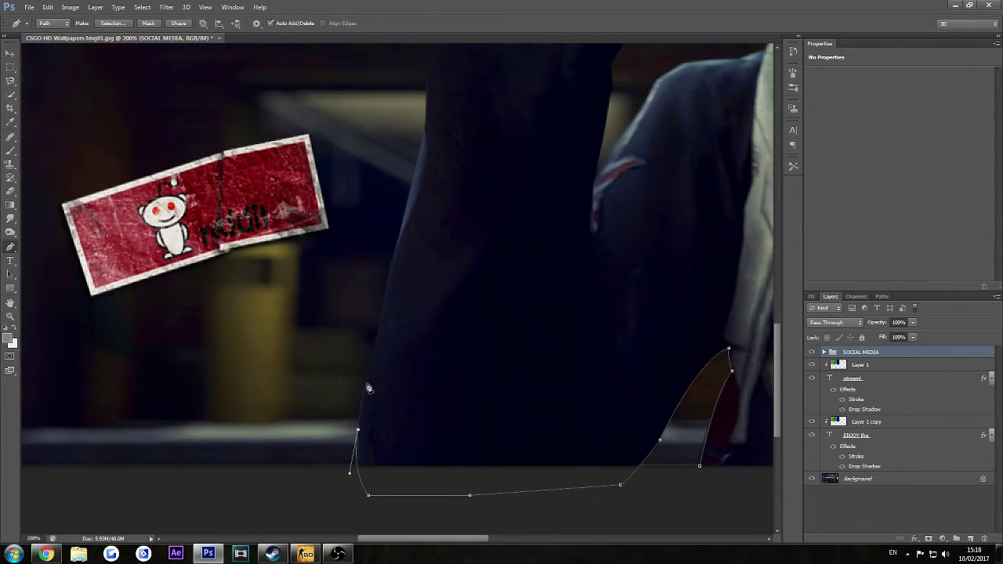
pyautogui.moveTo(369, 386); pyautogui.dragTo(385, 365)
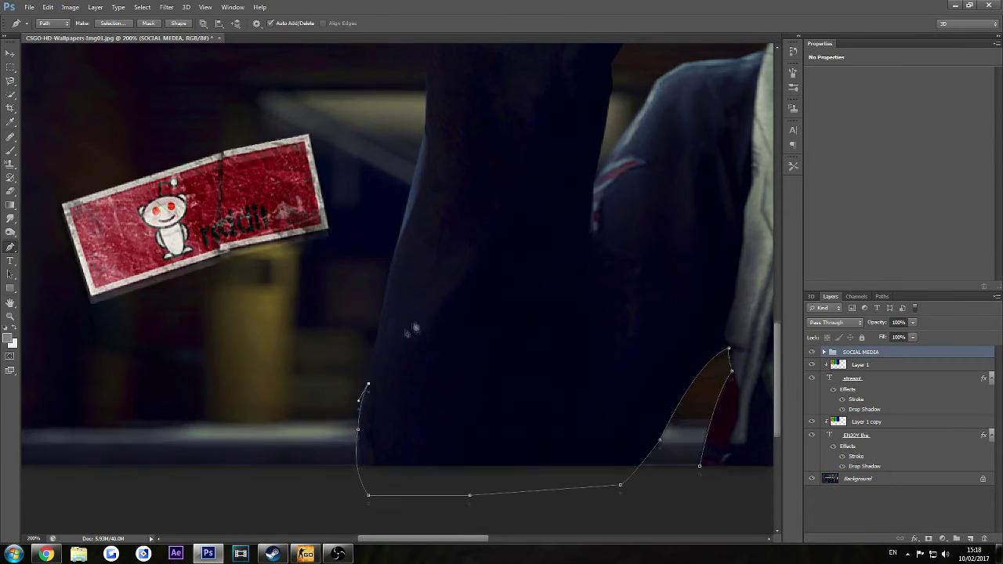
pyautogui.scroll(1, 399, 313)
pyautogui.moveTo(388, 291); pyautogui.dragTo(414, 276)
pyautogui.scroll(1, 430, 310)
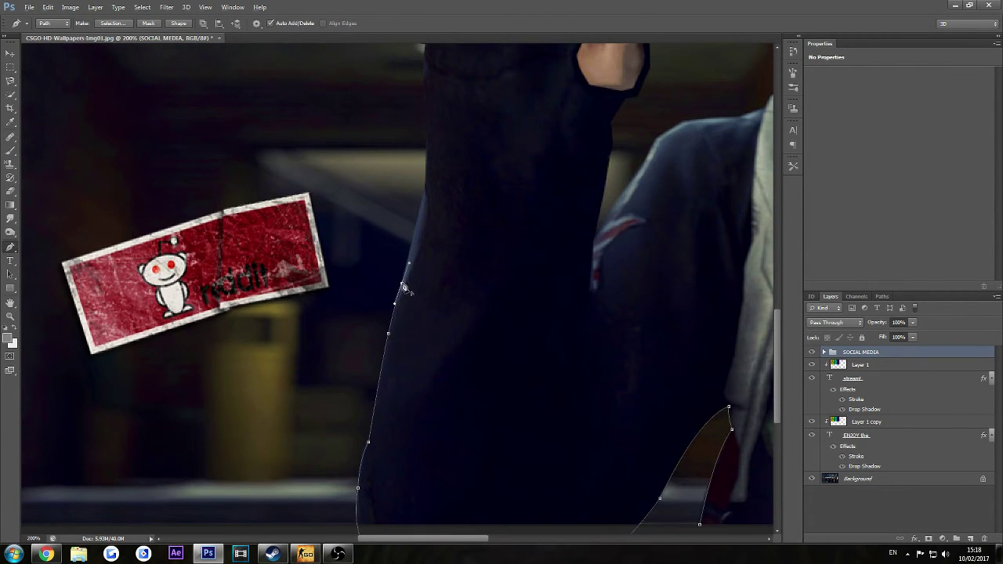
pyautogui.scroll(1, 426, 235)
pyautogui.click(426, 233)
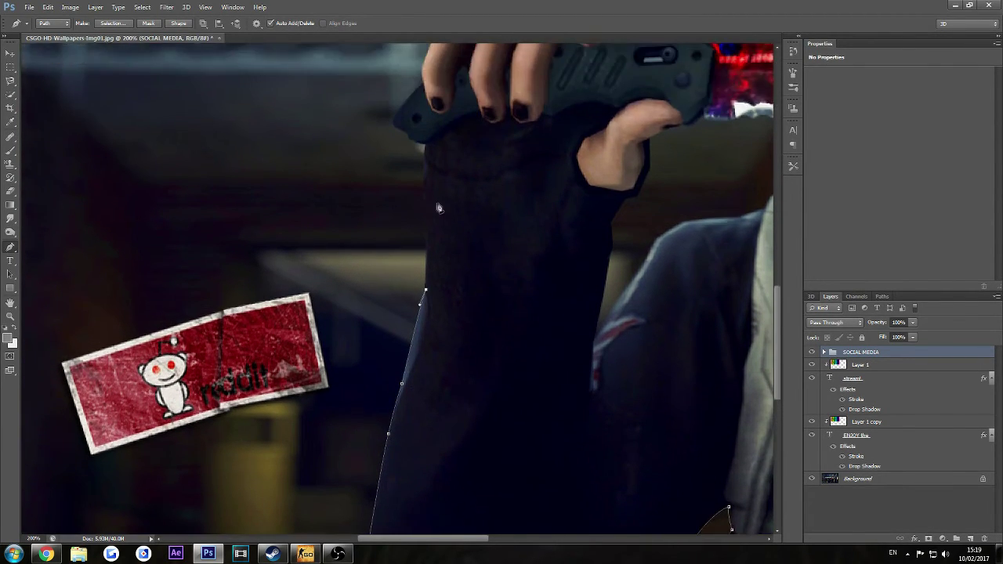
pyautogui.scroll(1, 438, 209)
pyautogui.click(426, 202)
pyautogui.scroll(1, 426, 202)
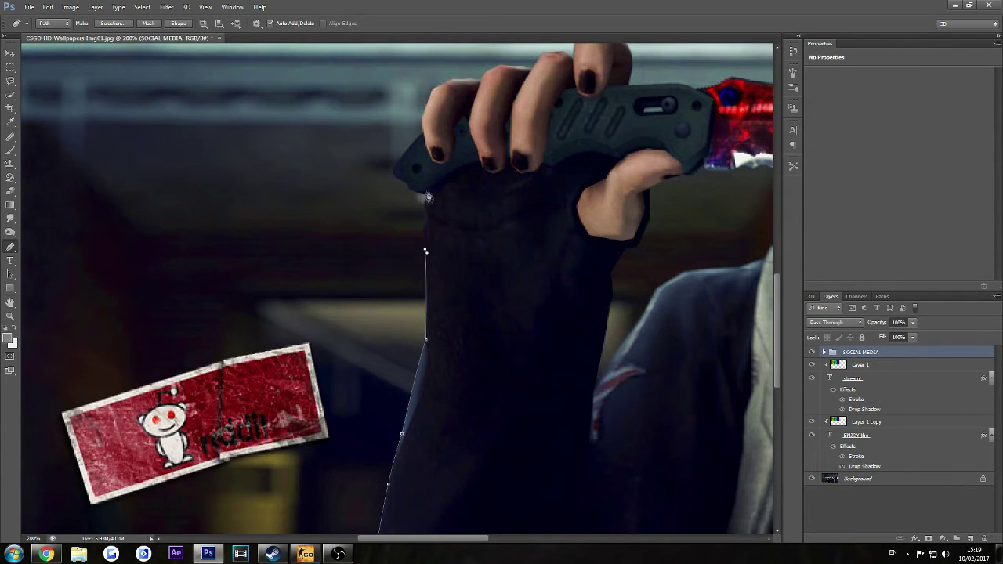
pyautogui.moveTo(422, 196); pyautogui.dragTo(410, 190)
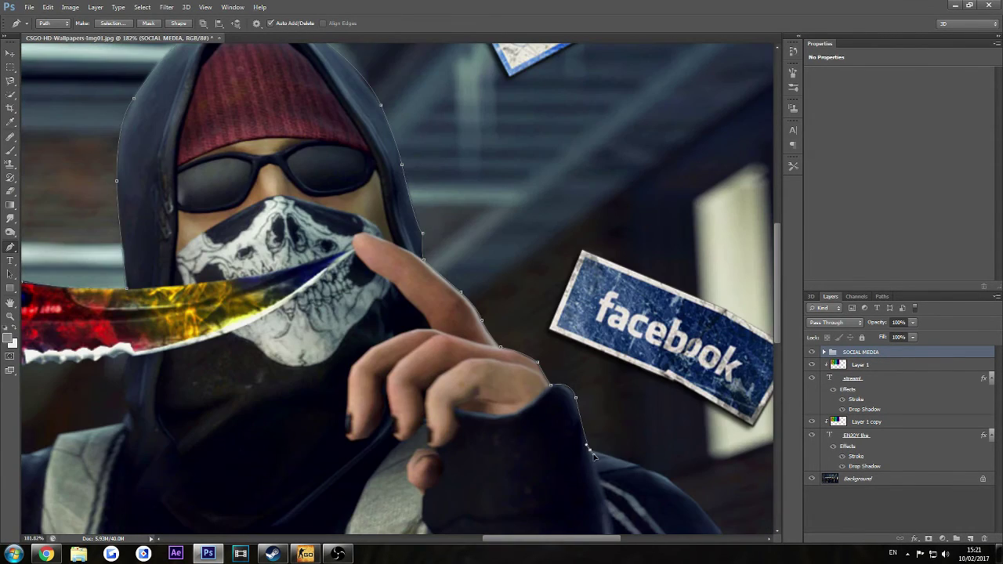
pyautogui.scroll(-1, 593, 455)
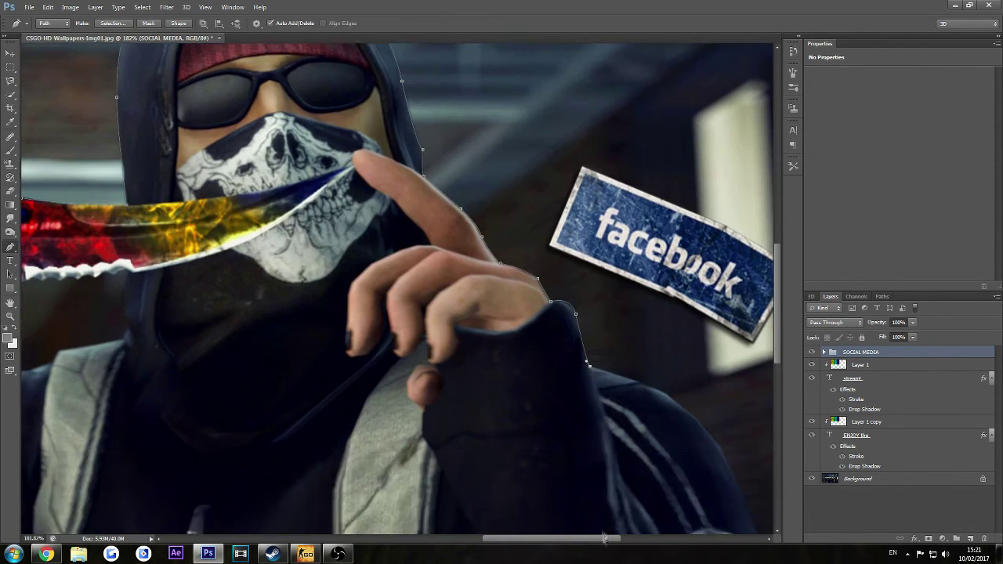
pyautogui.scroll(1, 587, 423)
# Step: Continue the path around the raised hand and right arm, closing it below the image edge
pyautogui.click(581, 393)
pyautogui.scroll(-2, 650, 408)
pyautogui.click(629, 303)
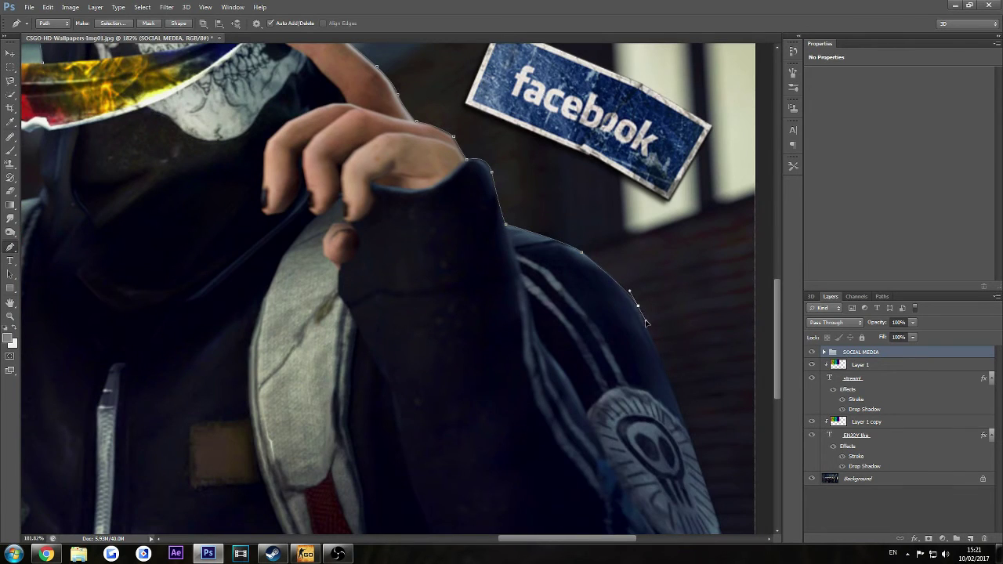
pyautogui.click(638, 318)
pyautogui.scroll(-2, 674, 344)
pyautogui.click(688, 346)
pyautogui.scroll(-1, 686, 337)
pyautogui.click(735, 417)
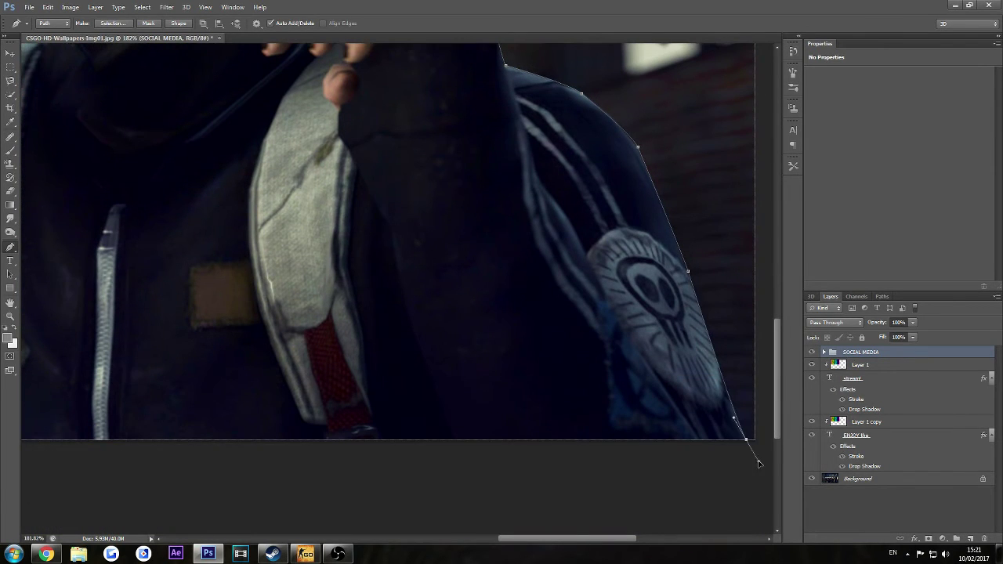
pyautogui.click(745, 439)
pyautogui.hscroll(-5, 637, 504)
# Step: Convert the path to a selection and copy the character from Background onto Layer 6
pyautogui.rightClick(368, 407)
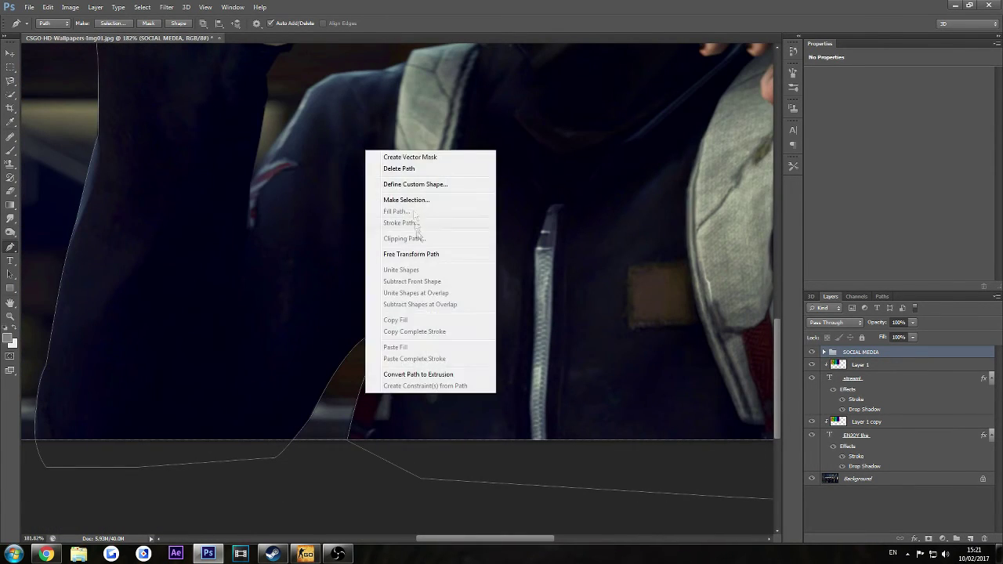
pyautogui.click(448, 154)
pyautogui.click(857, 478)
pyautogui.press('m')
pyautogui.rightClick(84, 196)
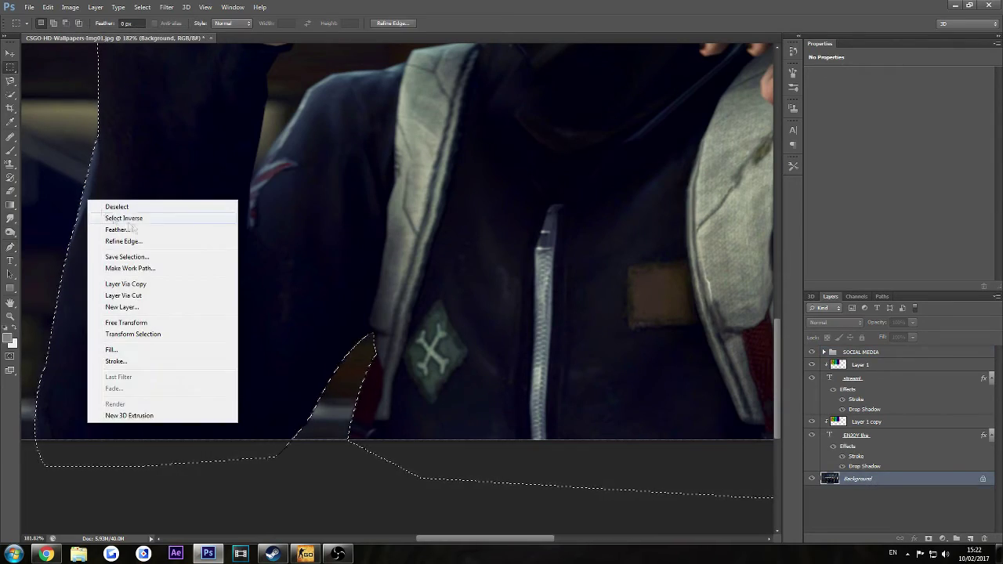
pyautogui.click(118, 284)
pyautogui.scroll(1, 558, 362)
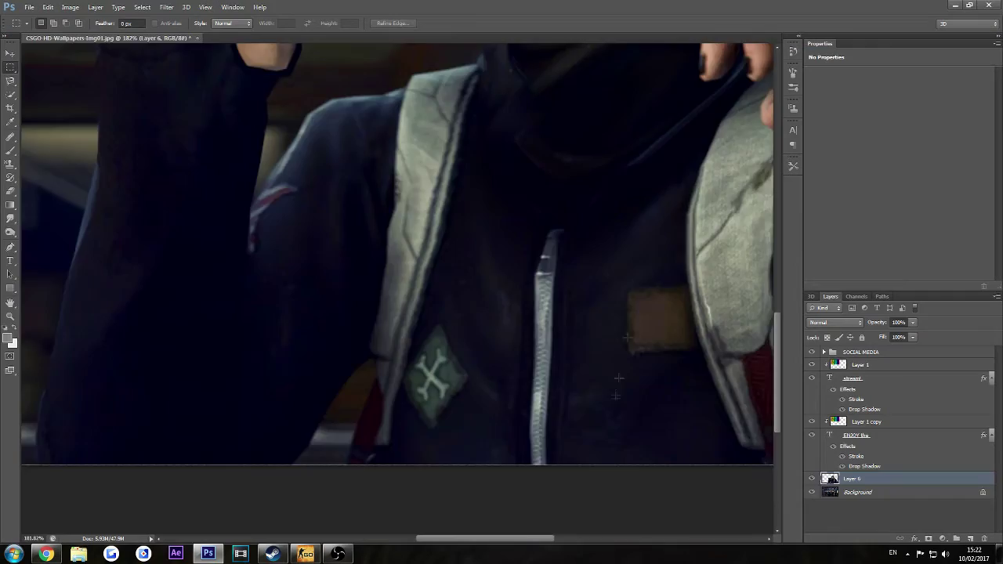
pyautogui.scroll(1, 615, 400)
pyautogui.scroll(-1, 615, 400)
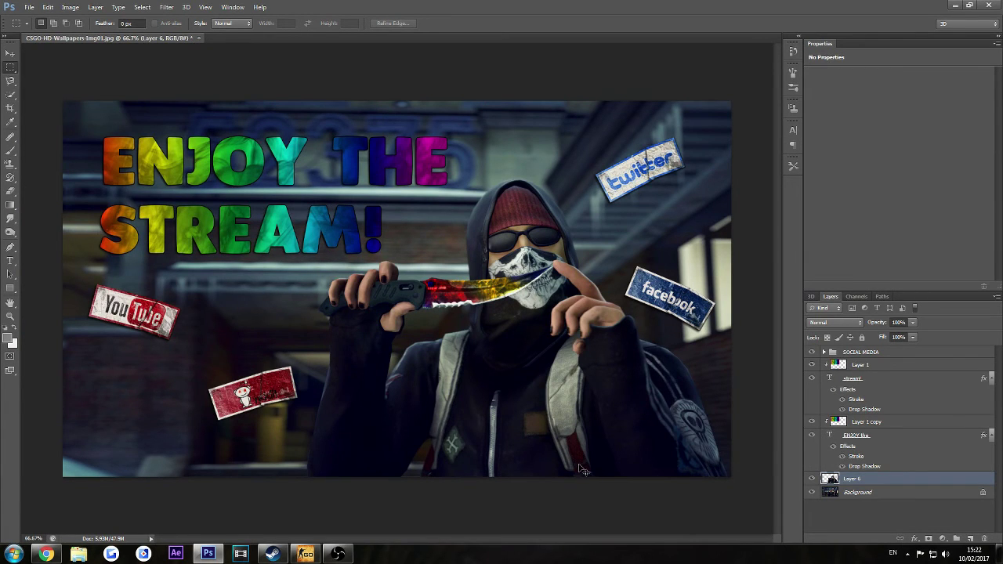
pyautogui.hotkey('ctrl', '+')
pyautogui.scroll(-3, 452, 430)
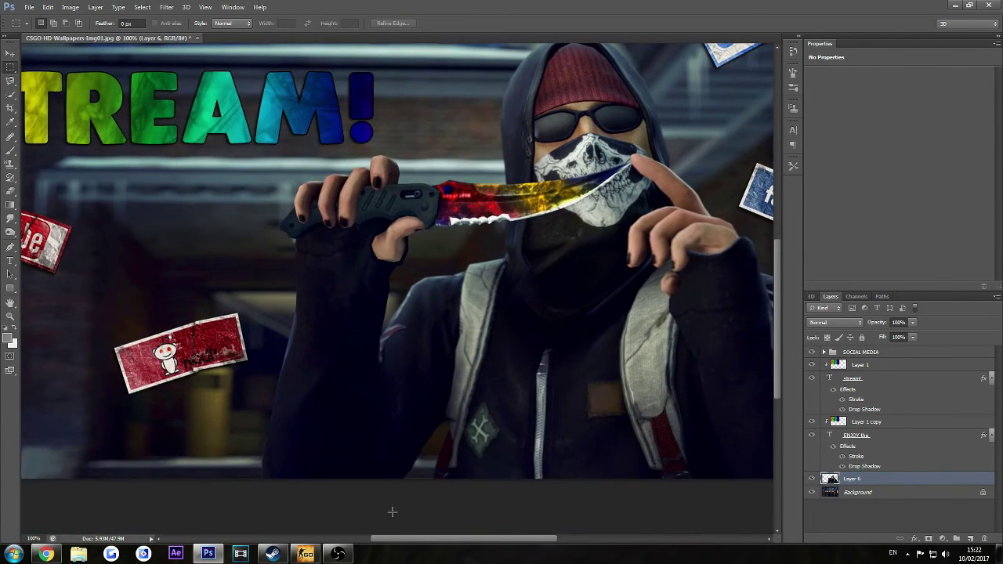
pyautogui.moveTo(394, 542); pyautogui.dragTo(437, 537)
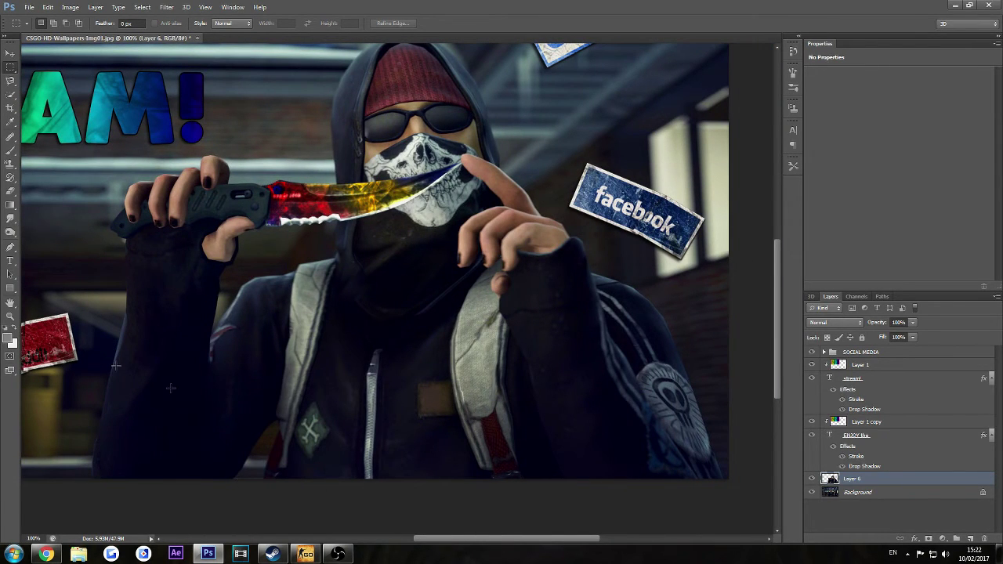
pyautogui.click(10, 246)
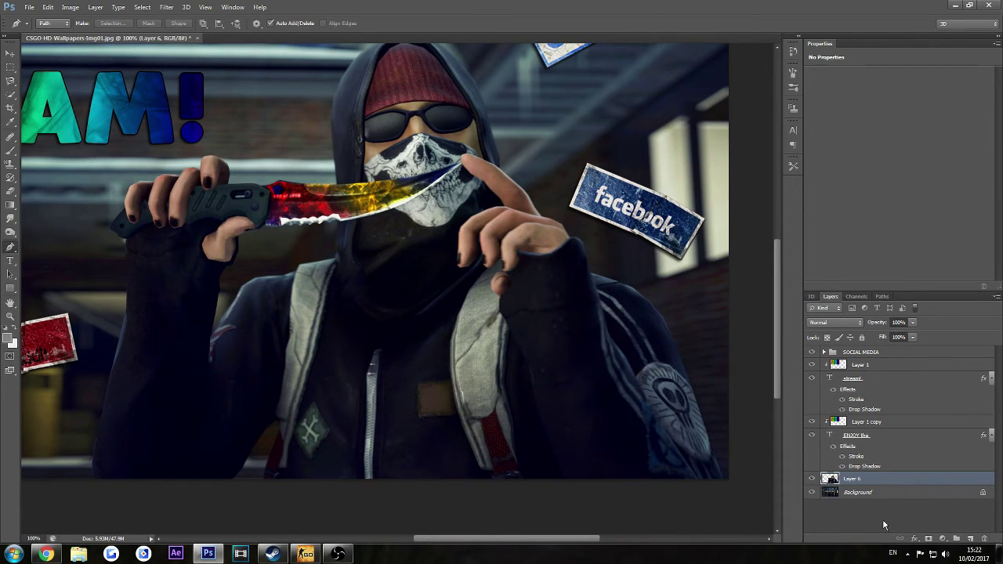
pyautogui.click(867, 494)
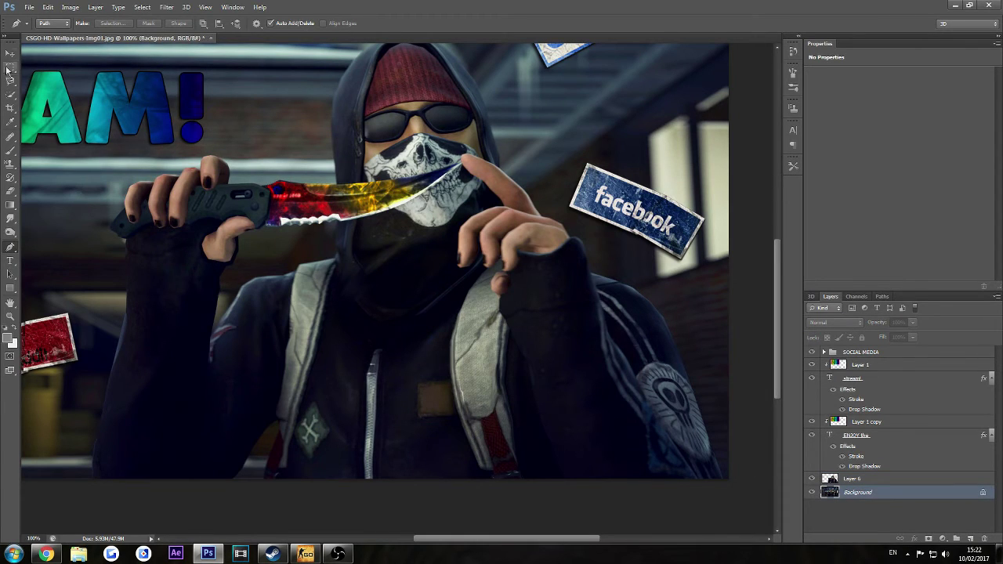
pyautogui.click(8, 67)
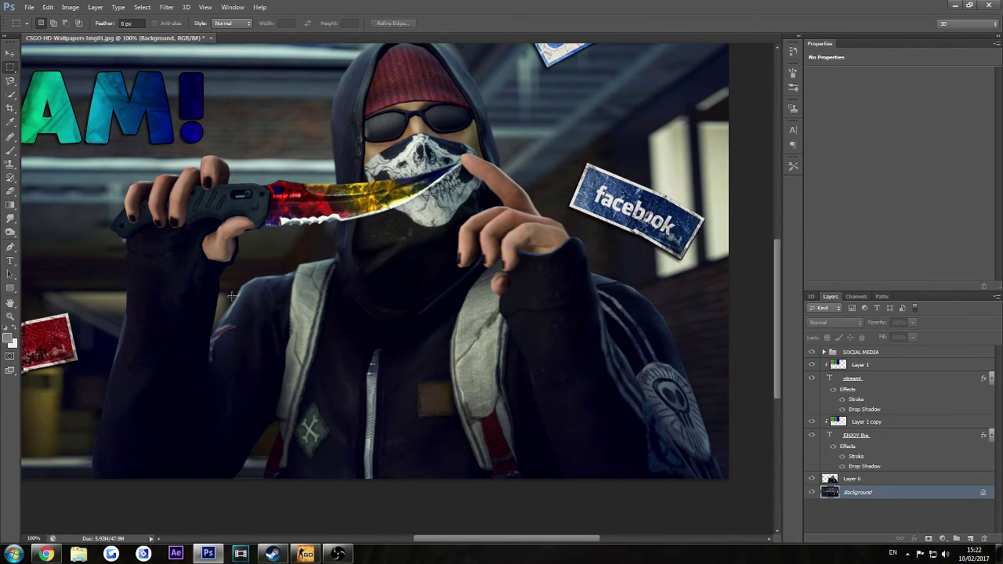
pyautogui.click(860, 480)
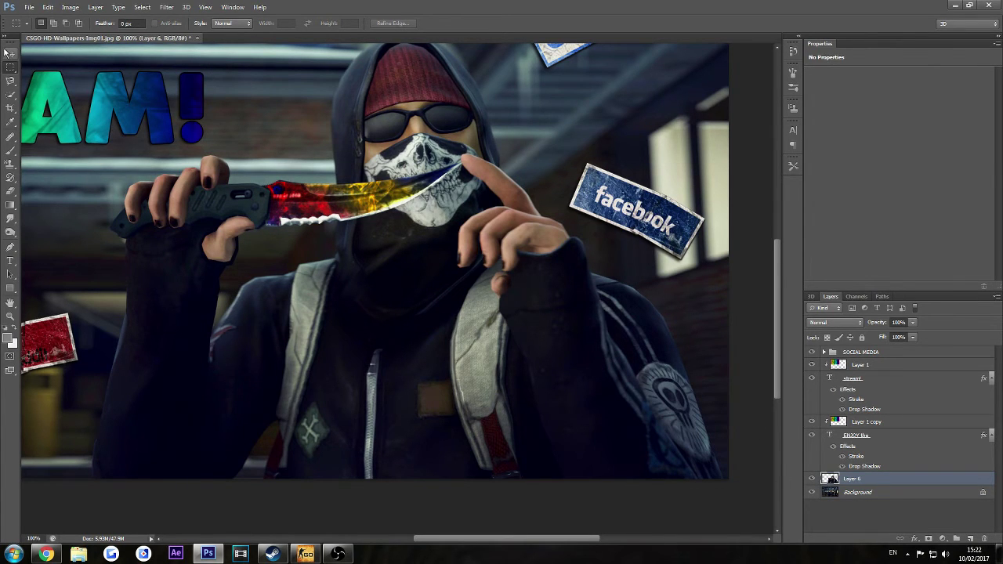
pyautogui.click(10, 53)
pyautogui.moveTo(316, 286); pyautogui.dragTo(332, 267)
pyautogui.hotkey('ctrl', 'z')
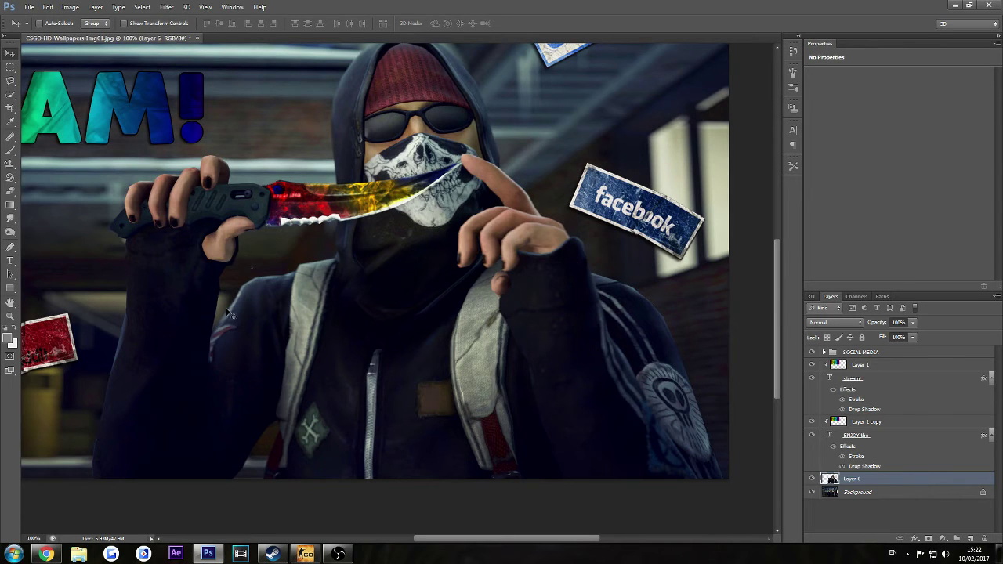
# Step: With the Pen tool zoomed in, trace down the sleeve edge under the hand to the image bottom
pyautogui.click(12, 249)
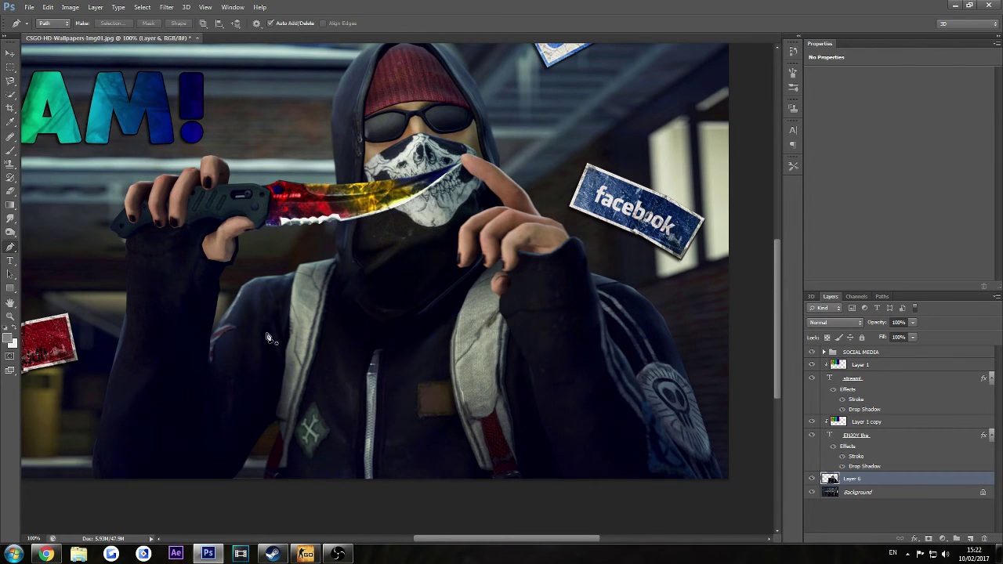
pyautogui.hotkey('ctrl', '+')
pyautogui.hotkey('ctrl', '+')
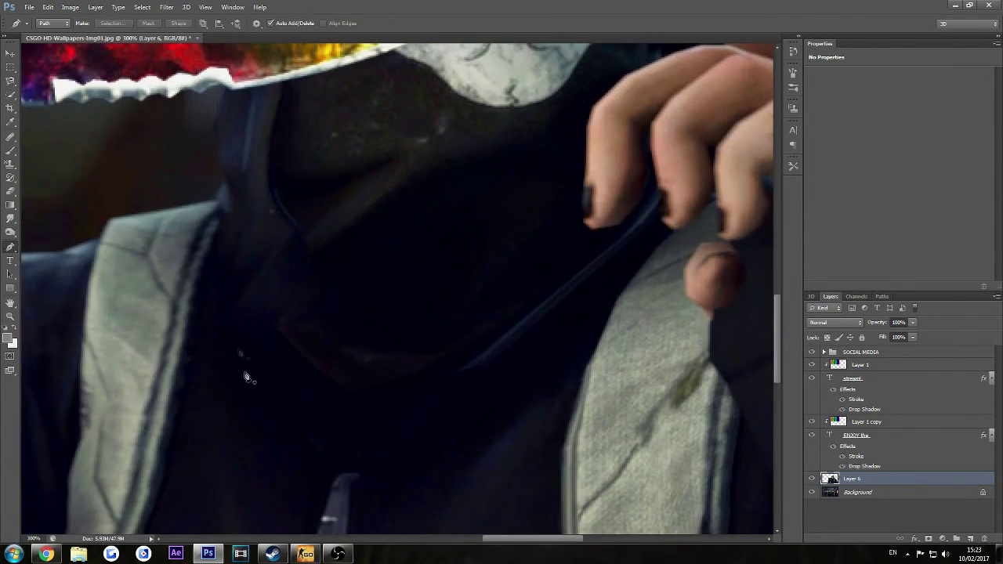
pyautogui.moveTo(499, 540); pyautogui.dragTo(428, 541)
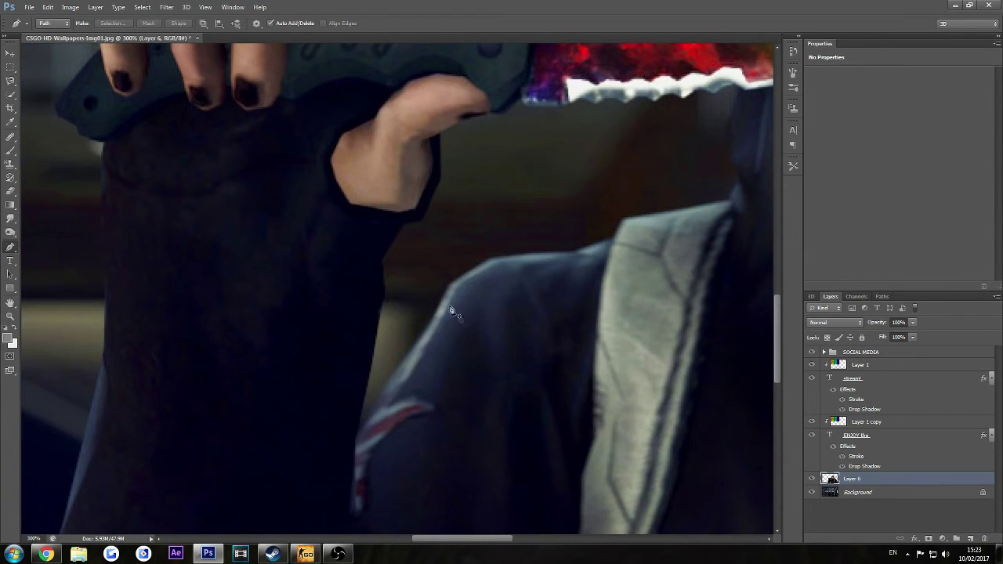
pyautogui.click(404, 223)
pyautogui.click(383, 257)
pyautogui.click(386, 293)
pyautogui.click(381, 315)
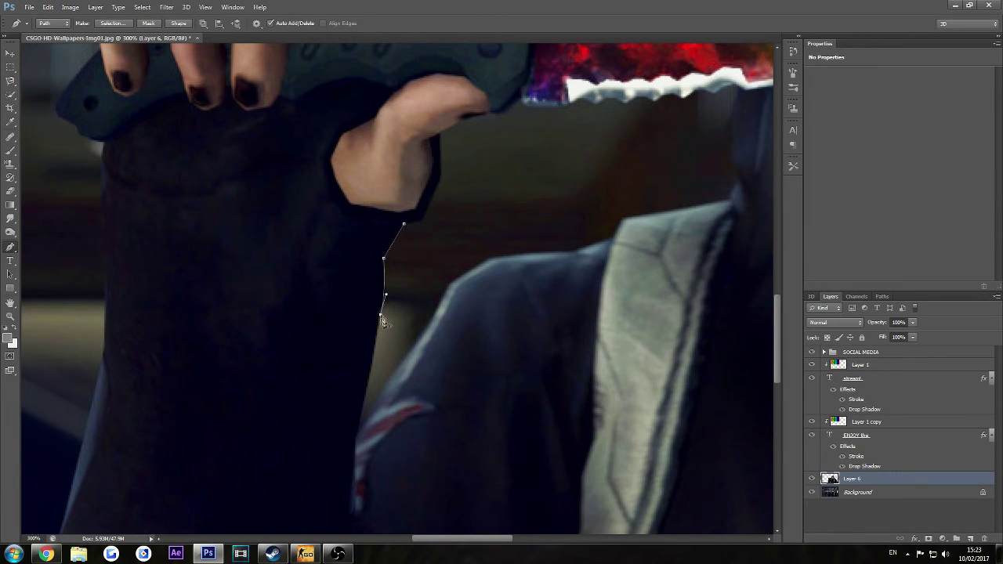
pyautogui.click(362, 410)
# Step: Extend the path along the jacket shoulder and up onto the serrated knife blade
pyautogui.moveTo(441, 298); pyautogui.dragTo(628, 213)
pyautogui.click(624, 221)
pyautogui.moveTo(729, 197); pyautogui.dragTo(746, 180)
pyautogui.click(729, 196)
pyautogui.moveTo(738, 89); pyautogui.dragTo(628, 153)
pyautogui.click(605, 201)
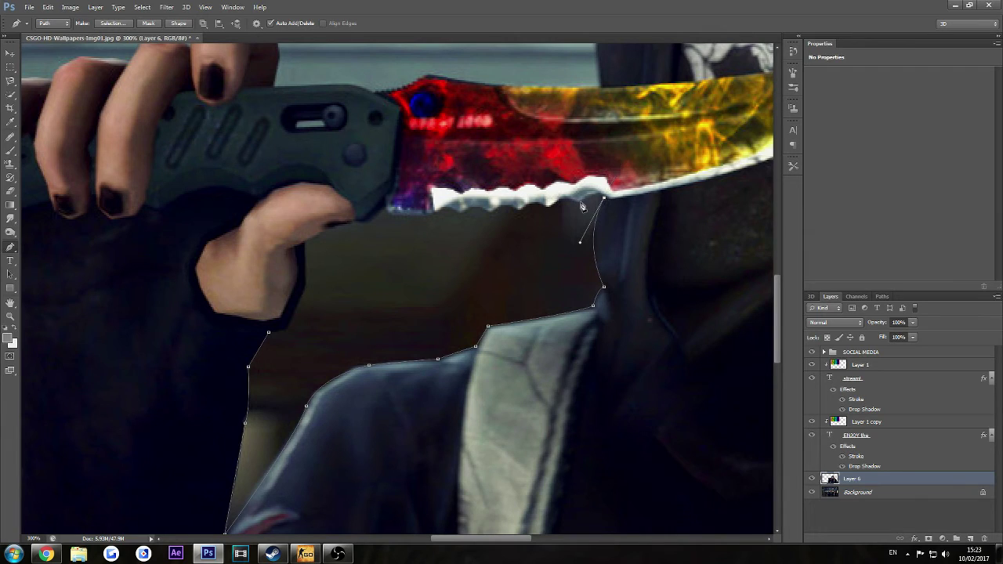
pyautogui.moveTo(582, 205); pyautogui.dragTo(561, 214)
pyautogui.hotkey('ctrl', 'z')
pyautogui.moveTo(553, 206); pyautogui.dragTo(547, 222)
pyautogui.click(552, 207)
pyautogui.moveTo(523, 211); pyautogui.dragTo(513, 225)
pyautogui.click(522, 211)
# Step: Follow the blade back to the hand and down the sleeve, closing the path at its start
pyautogui.click(491, 211)
pyautogui.moveTo(462, 212); pyautogui.dragTo(428, 221)
pyautogui.click(462, 212)
pyautogui.click(437, 211)
pyautogui.moveTo(386, 207); pyautogui.dragTo(341, 218)
pyautogui.moveTo(342, 225); pyautogui.dragTo(319, 239)
pyautogui.keyDown('alt'); pyautogui.click(355, 224); pyautogui.keyUp('alt')
pyautogui.keyDown('alt'); pyautogui.click(327, 230); pyautogui.keyUp('alt')
pyautogui.moveTo(304, 239); pyautogui.dragTo(306, 248)
pyautogui.moveTo(306, 283); pyautogui.dragTo(305, 285)
pyautogui.moveTo(288, 330)
pyautogui.mouseDown()
pyautogui.moveTo(284, 338)
pyautogui.moveTo(289, 332)
pyautogui.mouseUp()
pyautogui.click(394, 210)
# Step: Turn the closed path into a 0 px feather selection and remove the gap from Layer 6
pyautogui.rightClick(318, 257)
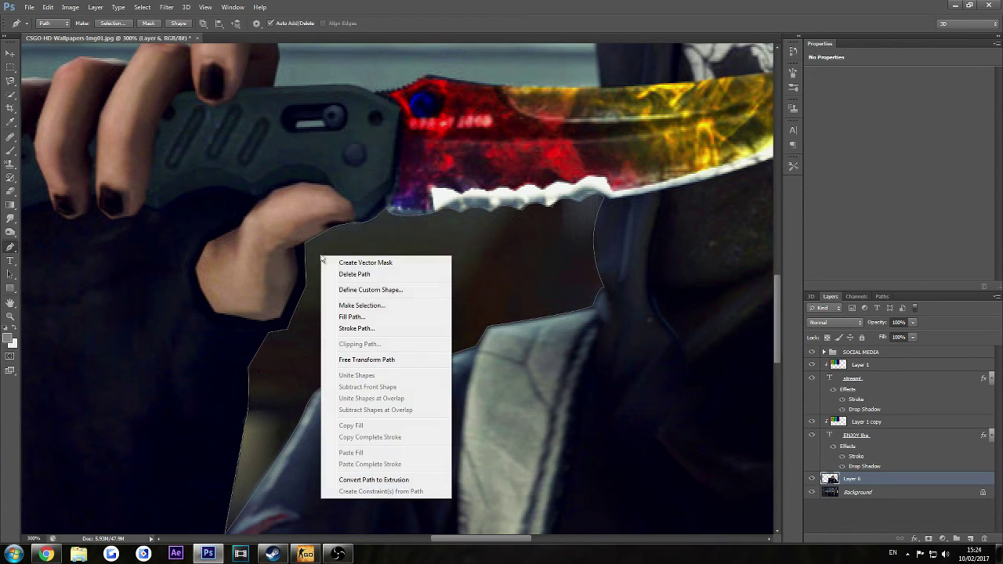
pyautogui.click(374, 302)
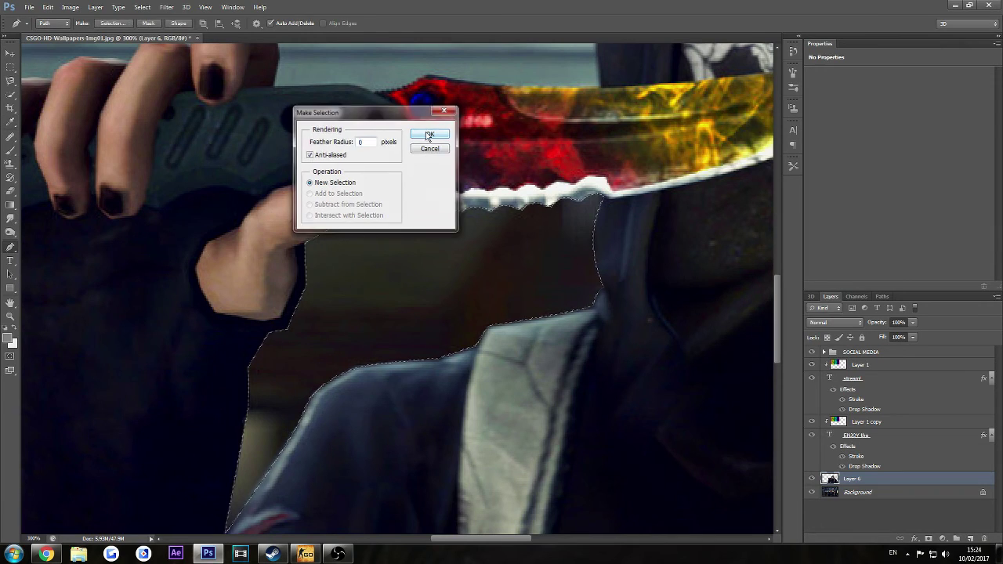
pyautogui.click(429, 133)
pyautogui.click(10, 68)
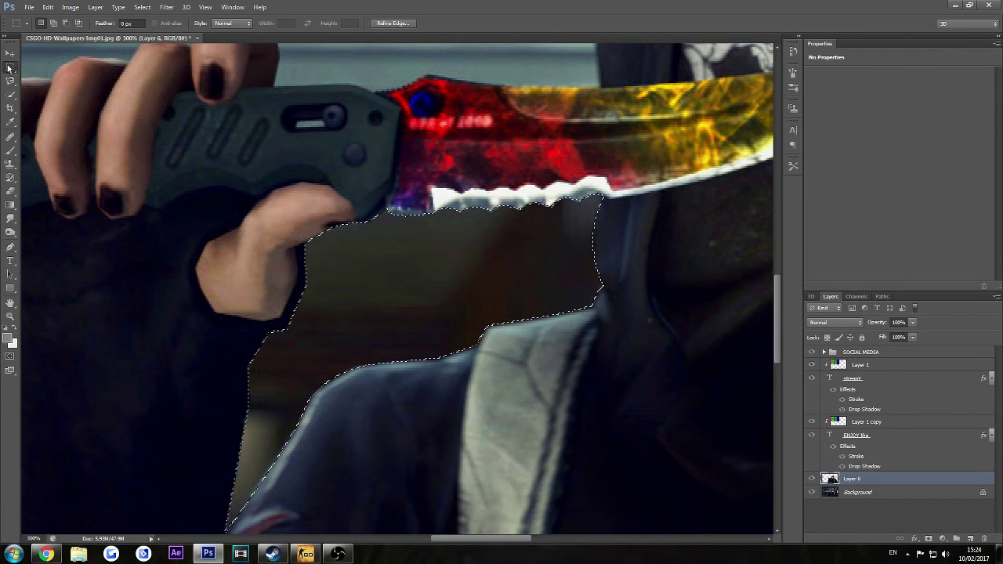
pyautogui.rightClick(309, 255)
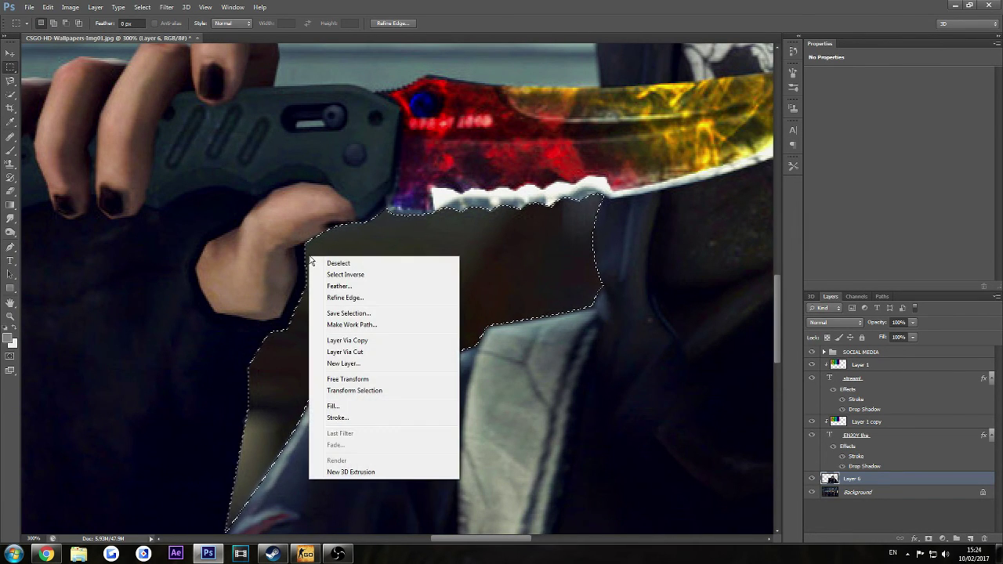
pyautogui.click(364, 342)
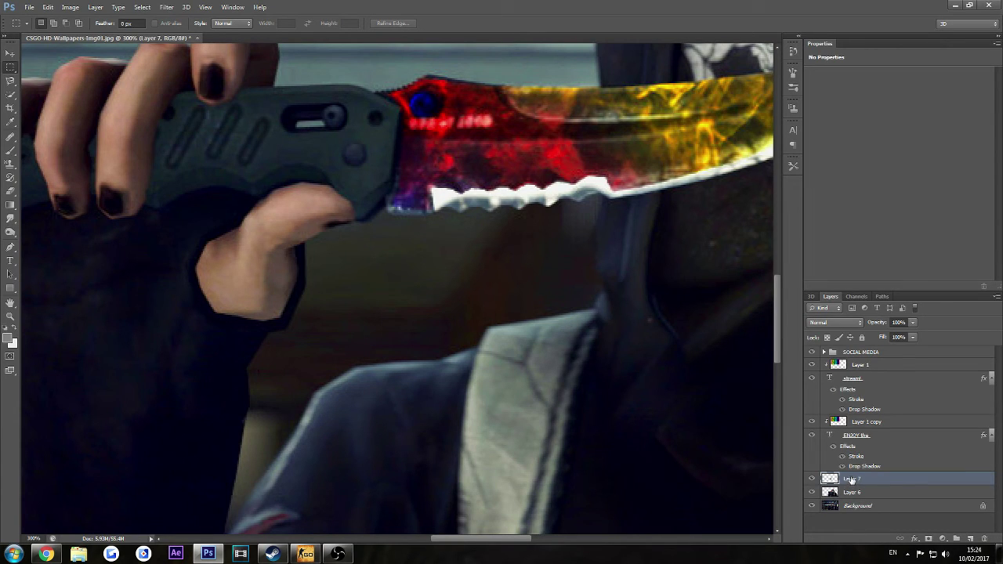
pyautogui.hotkey('ctrl', 'e')
pyautogui.hotkey('ctrl', 'shift', 'd')
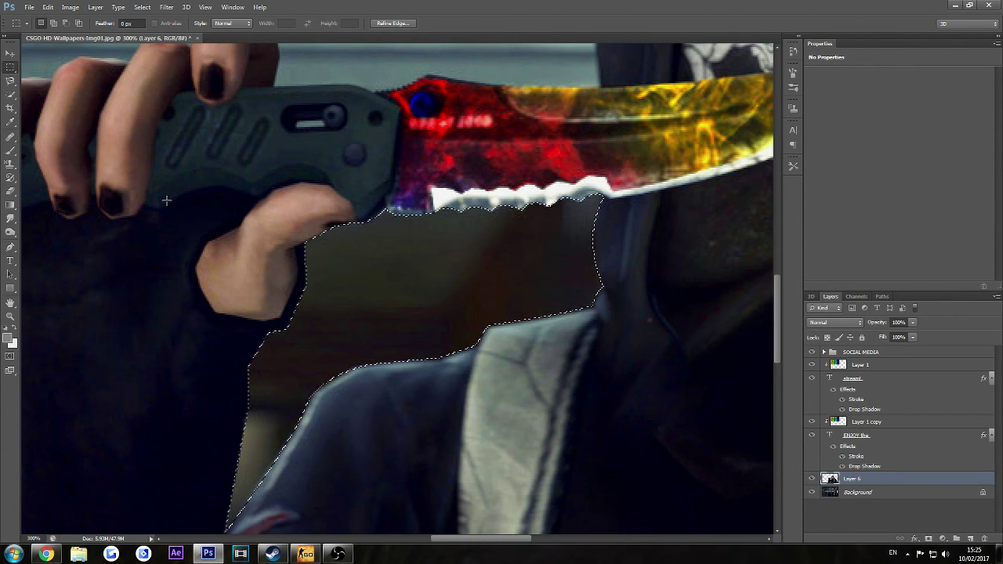
# Step: Deselect, switch to the Move tool and zoom out to view the whole wallpaper
pyautogui.hotkey('ctrl', 'd')
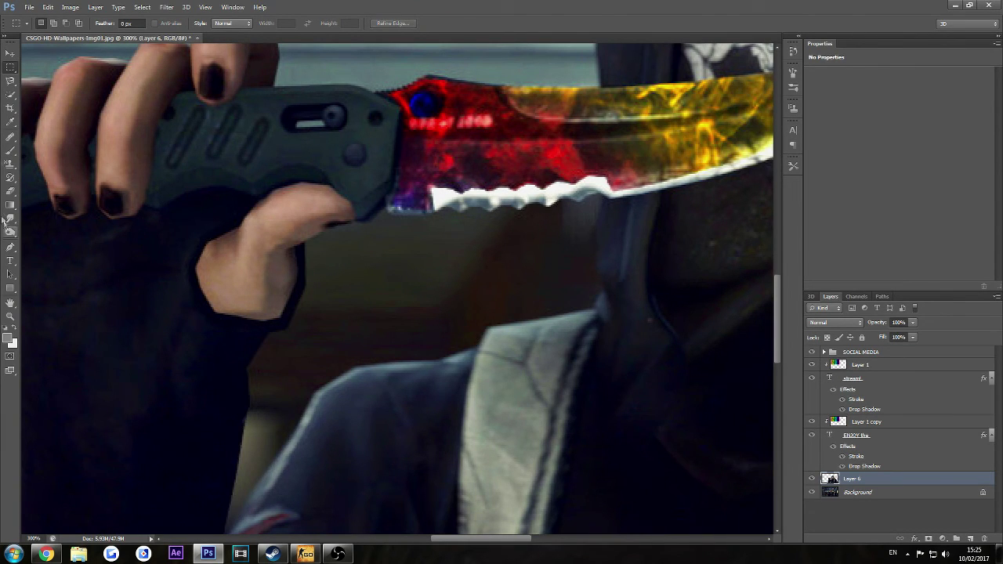
pyautogui.click(10, 53)
pyautogui.hotkey('ctrl', '-')
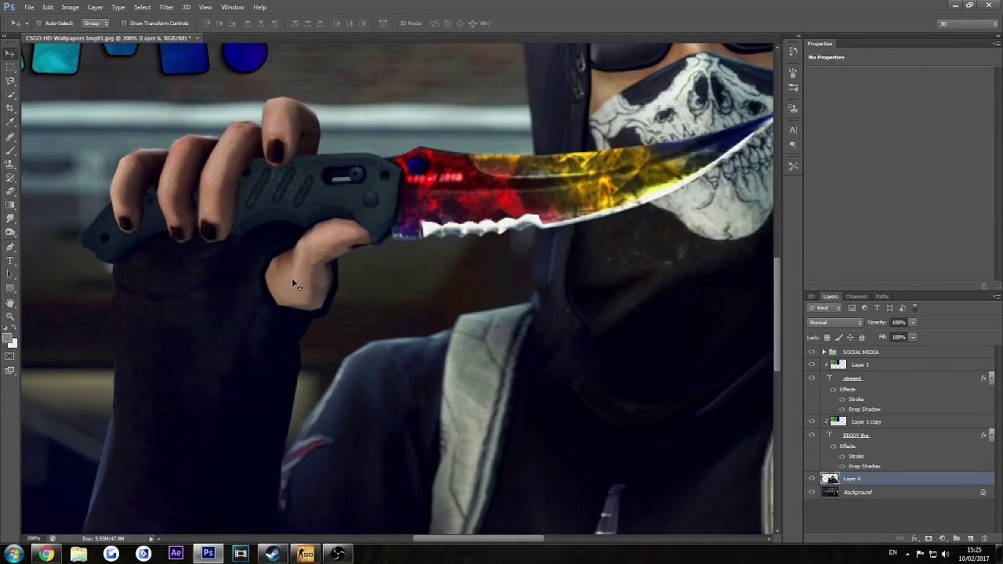
pyautogui.hotkey('ctrl', '-')
pyautogui.hotkey('ctrl', '-')
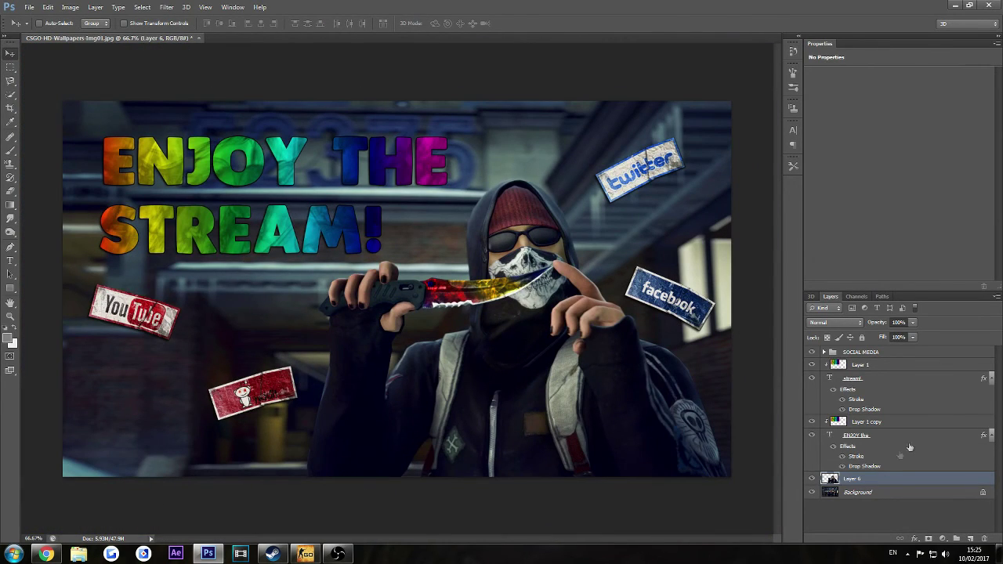
# Step: Give Layer 6 a cyan Outer Glow with noise 10 and size 50
pyautogui.rightClick(870, 480)
pyautogui.click(928, 88)
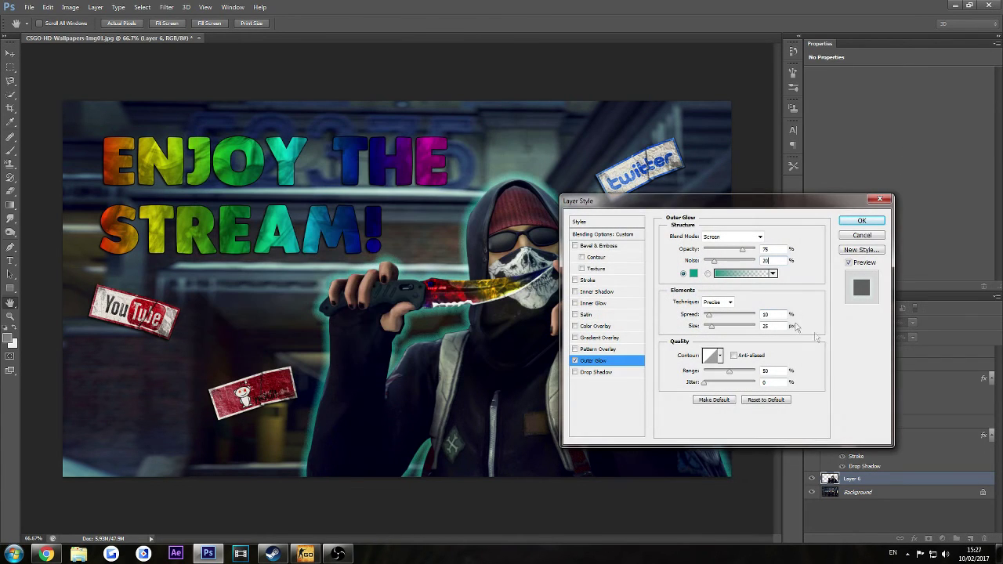
pyautogui.press('BackSpace')
pyautogui.press('BackSpace')
pyautogui.write('10')
pyautogui.press('BackSpace')
pyautogui.press('BackSpace')
pyautogui.write('50')
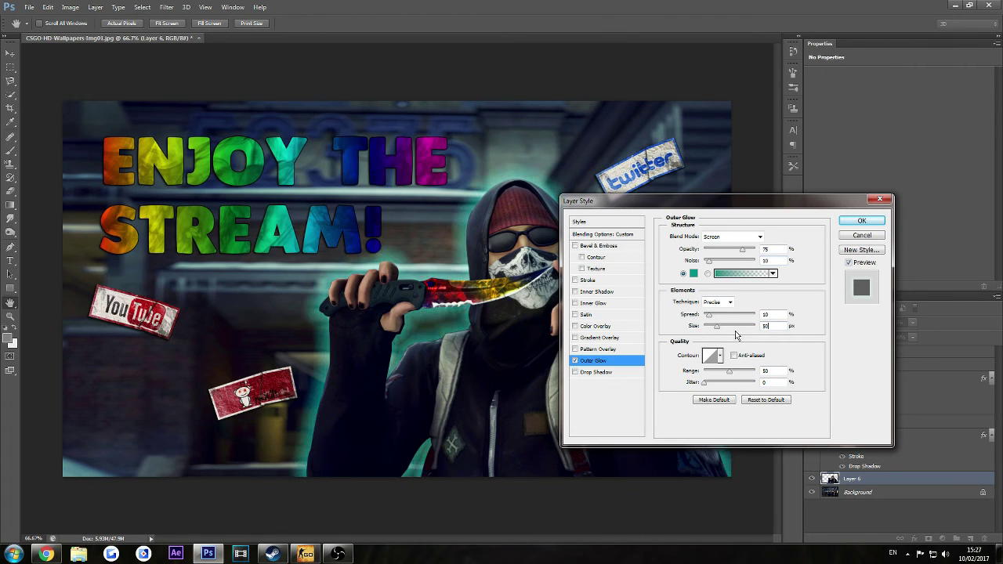
pyautogui.click(855, 223)
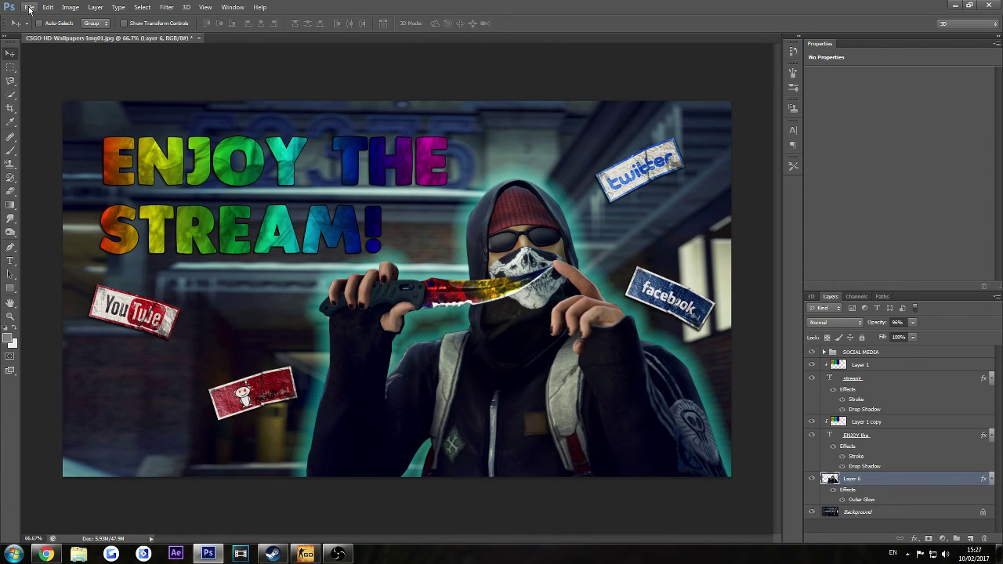
# Step: Save the wallpaper as a maximum-quality JPEG, replacing CSGO-HD-Wallpapers-Img01.jpg
pyautogui.click(29, 8)
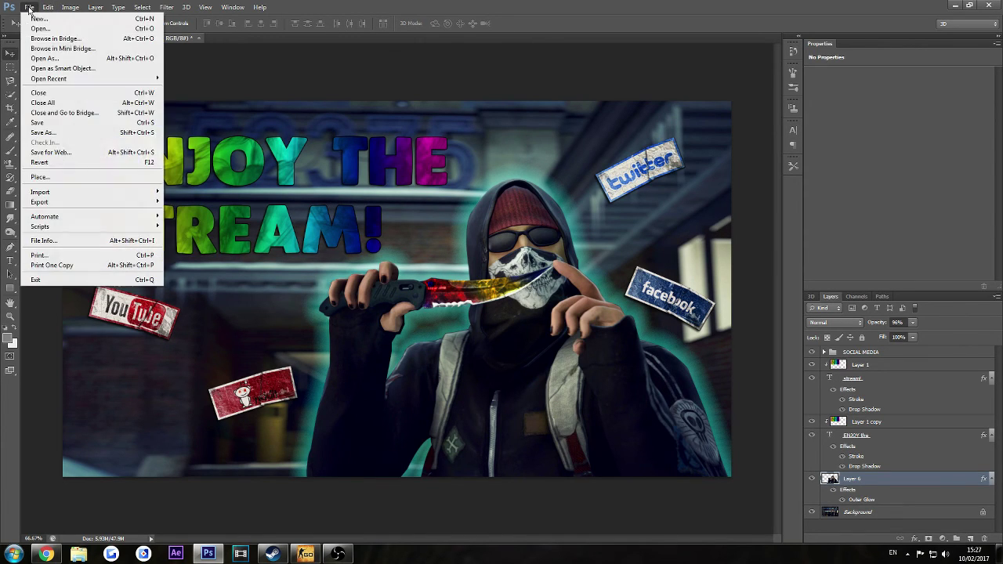
pyautogui.click(61, 134)
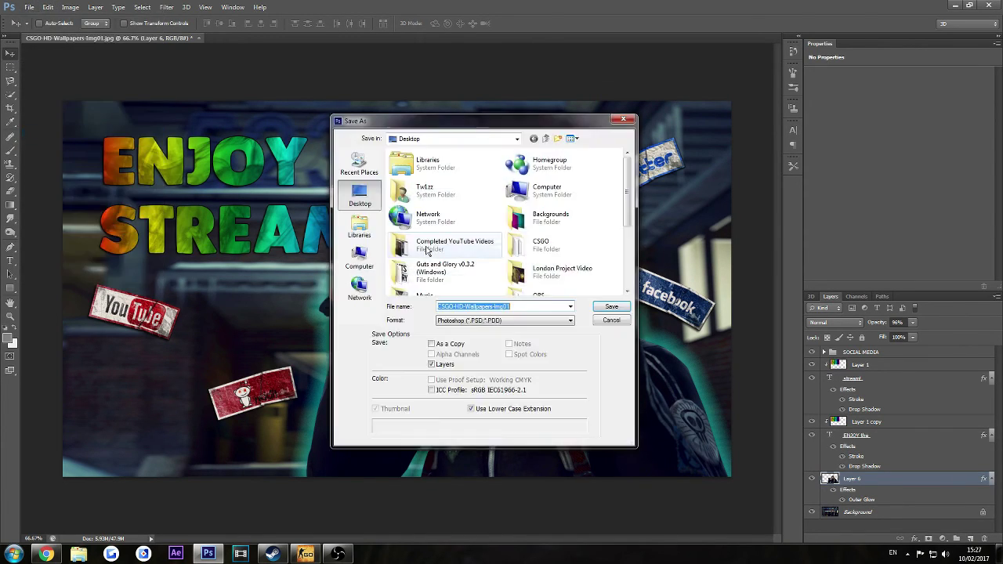
pyautogui.click(481, 320)
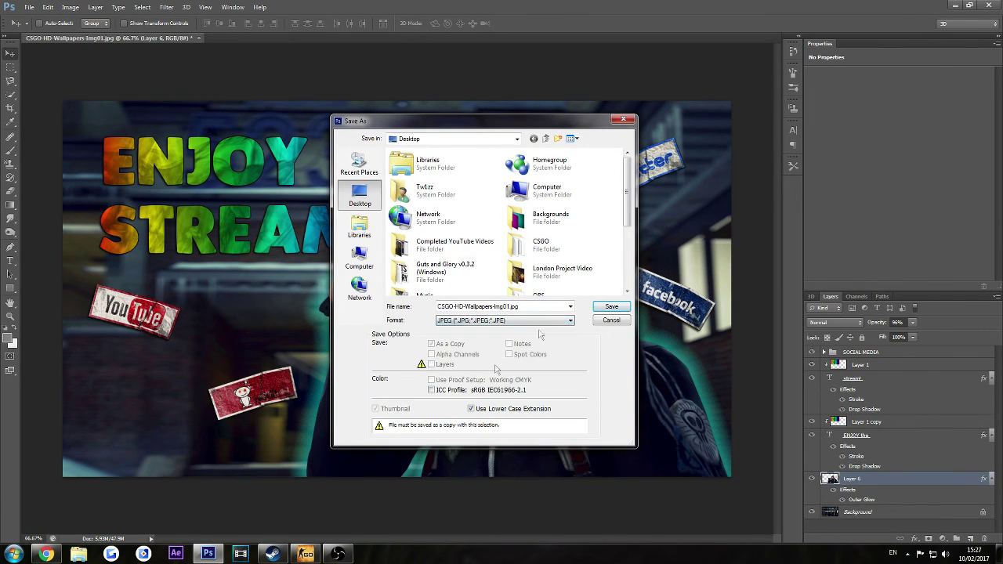
pyautogui.click(476, 391)
pyautogui.click(623, 311)
pyautogui.click(521, 208)
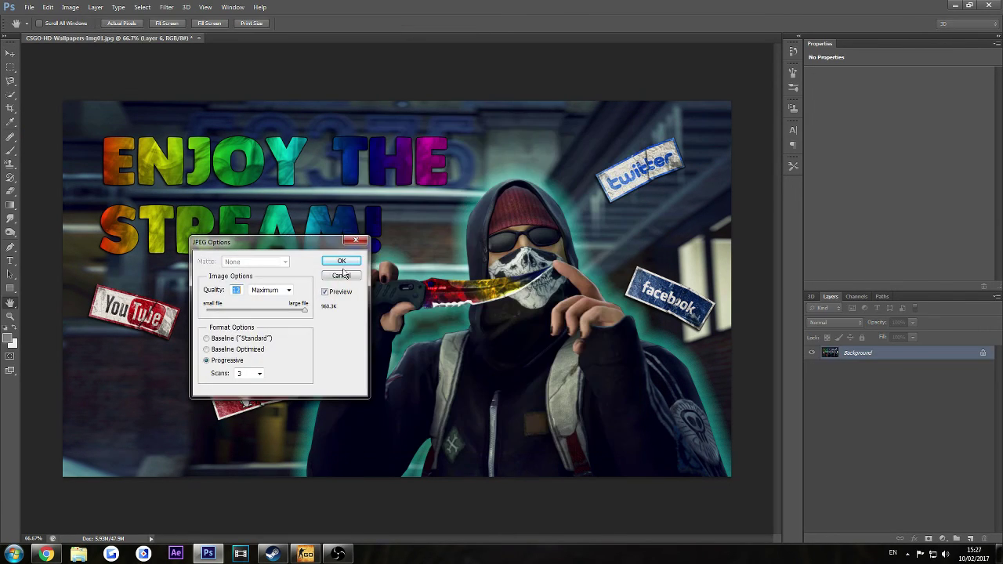
pyautogui.click(342, 261)
# Step: Quit Photoshop without saving the layered document, then open the saved wallpaper and empty the Recycle Bin
pyautogui.click(989, 4)
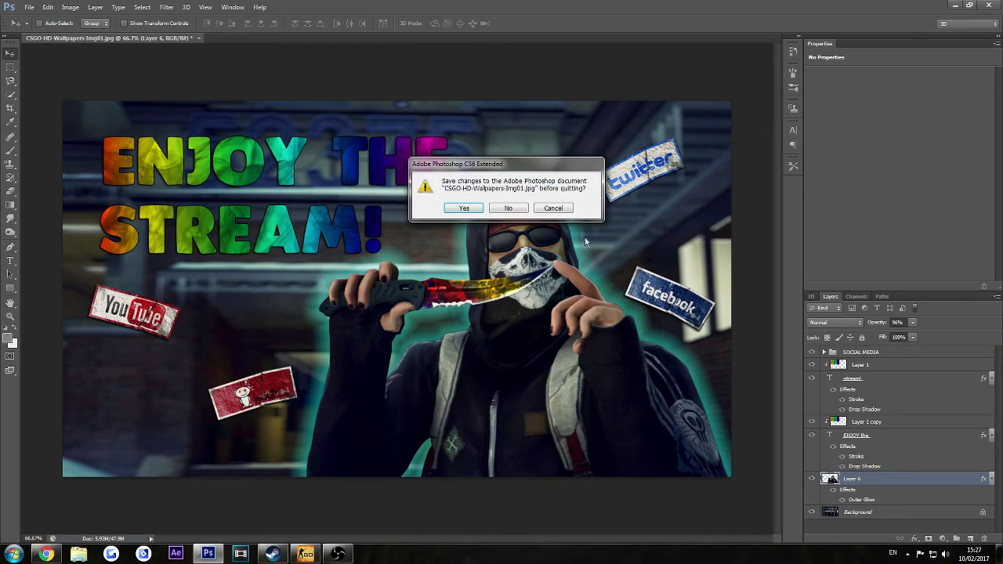
pyautogui.click(508, 209)
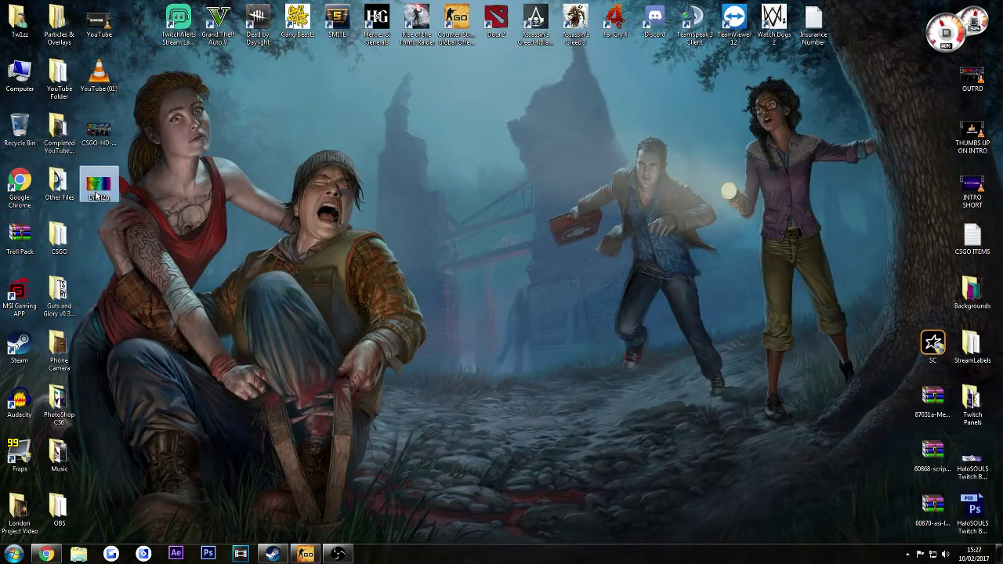
pyautogui.doubleClick(98, 132)
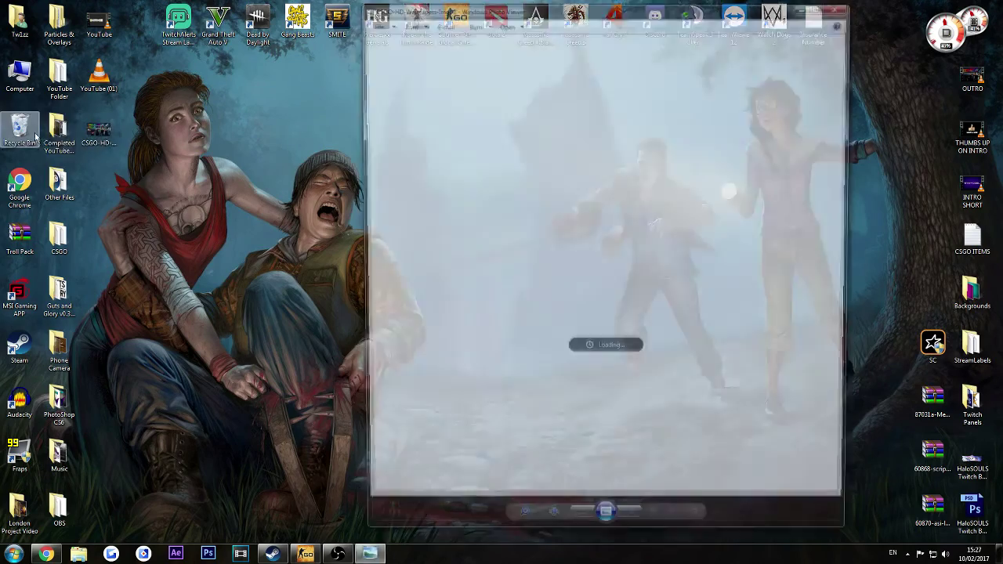
pyautogui.rightClick(37, 134)
pyautogui.click(61, 151)
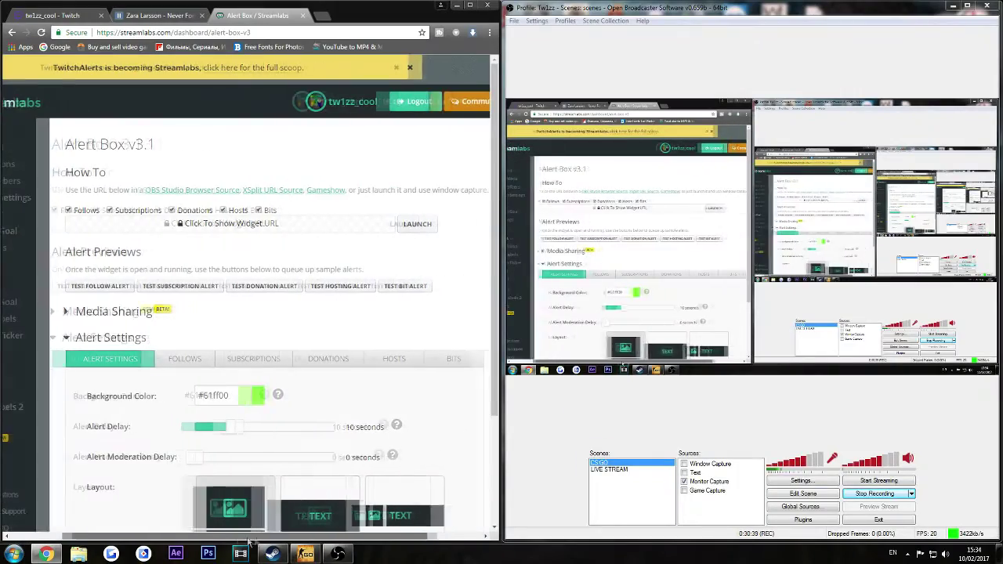